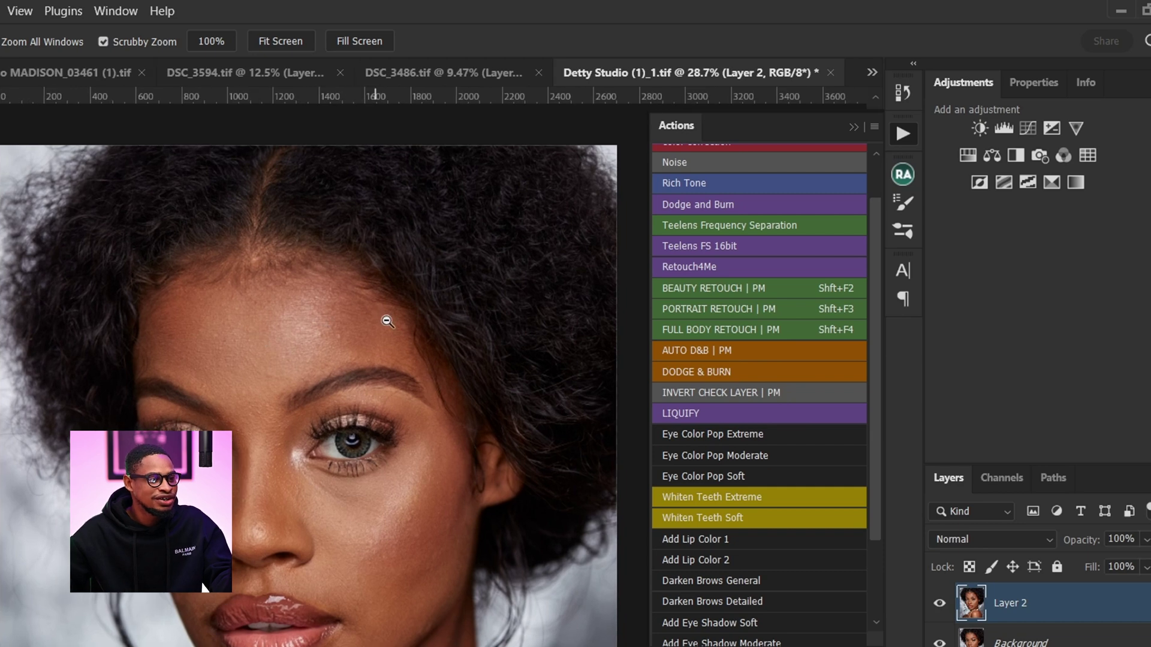
# Run the BEAUTY RETOUCH | PM action on Layer 2.
pyautogui.moveTo(367, 322); pyautogui.dragTo(388, 326)
pyautogui.press('ctrl')
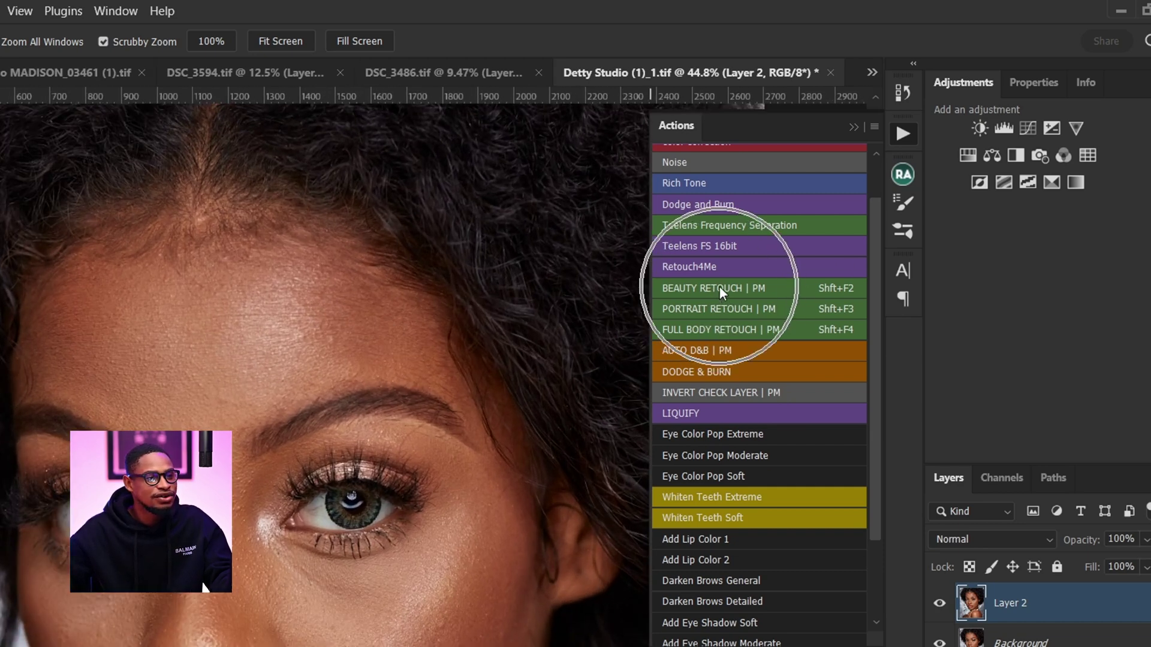
pyautogui.click(715, 283)
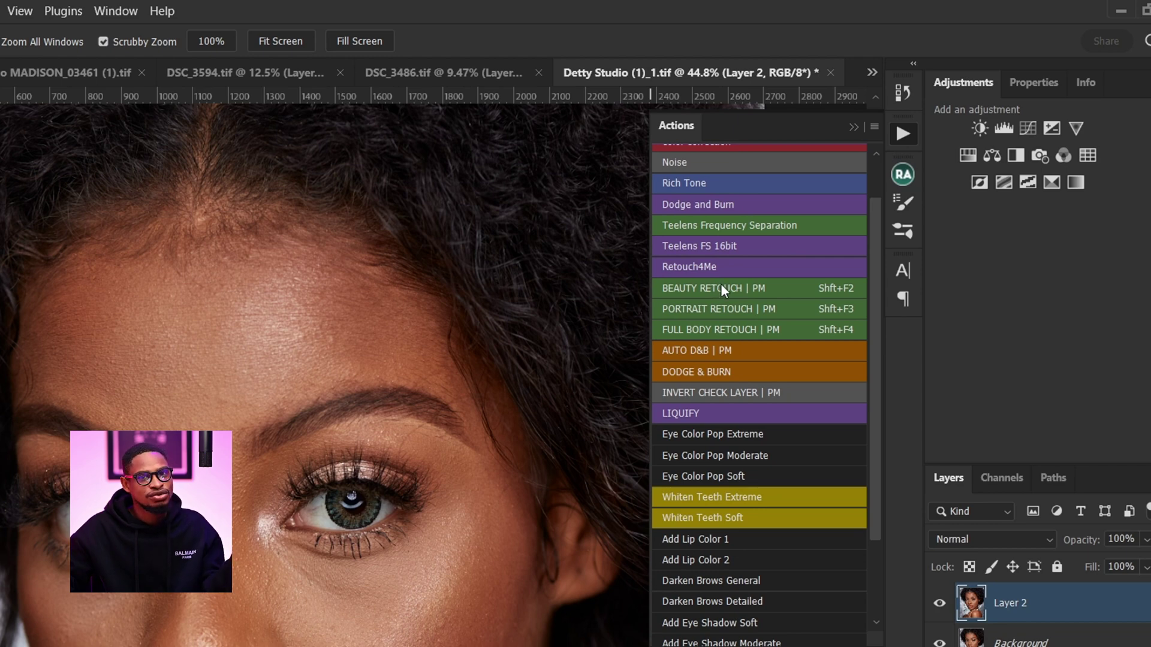
pyautogui.hotkey('shift', 'F2')
pyautogui.click(965, 601)
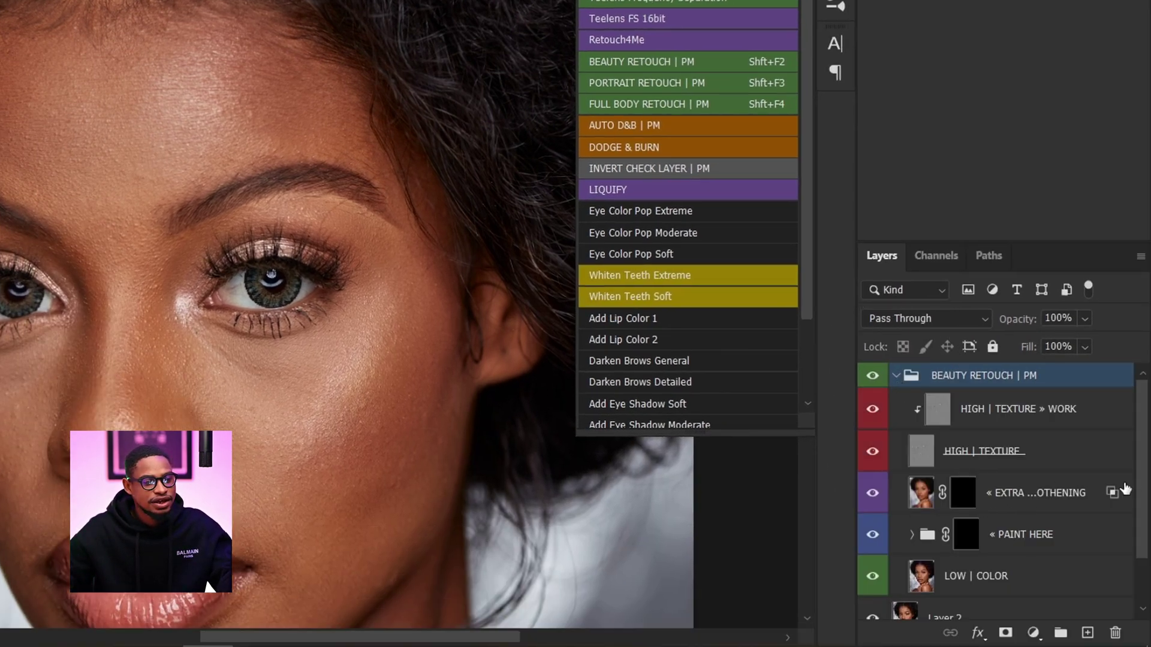
# Select the black layer mask of the « PAINT HERE group inside the BEAUTY RETOUCH | PM group.
pyautogui.moveTo(1140, 492)
pyautogui.mouseDown()
pyautogui.moveTo(1145, 534)
pyautogui.moveTo(1142, 501)
pyautogui.mouseUp()
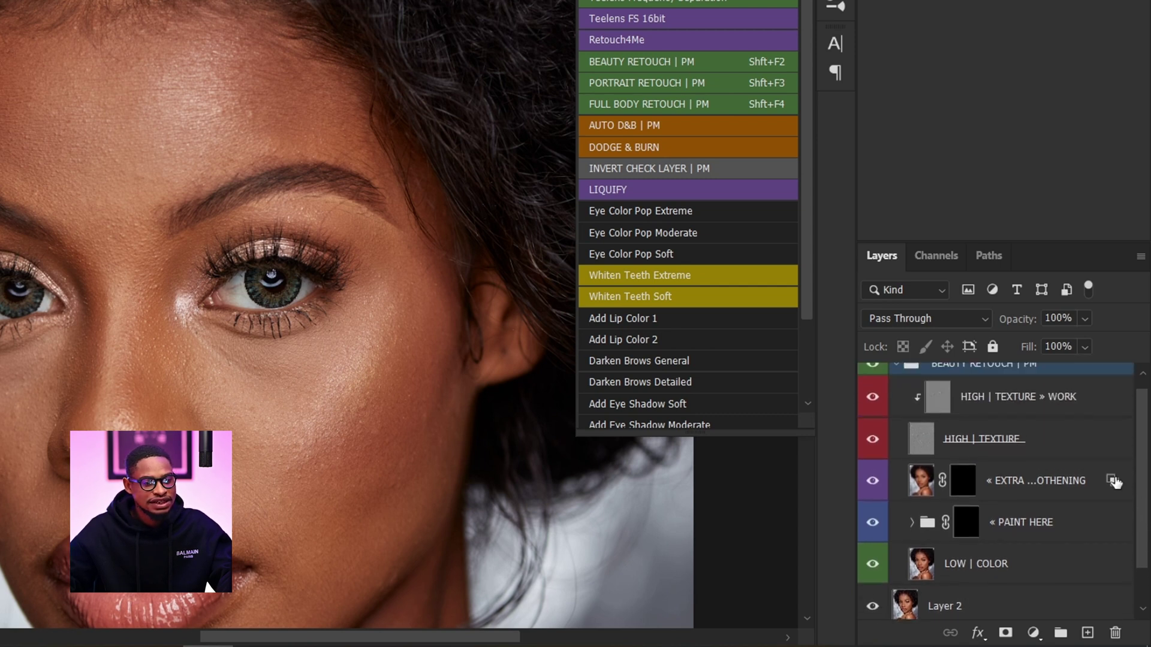
pyautogui.click(959, 527)
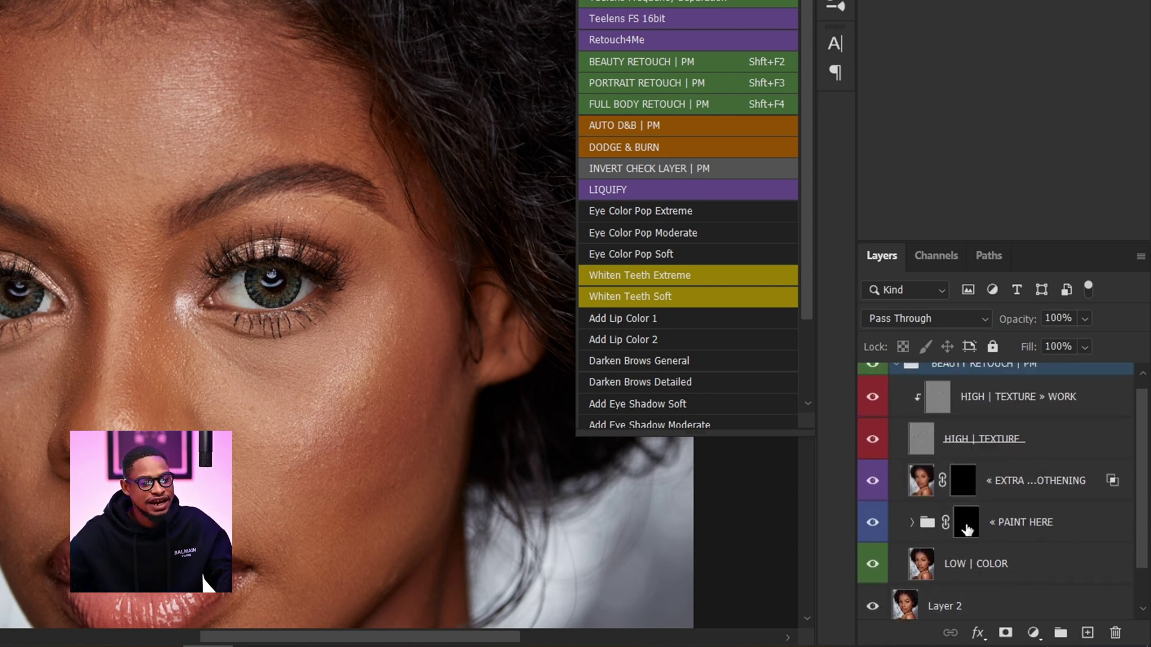
pyautogui.keyDown('ctrl'); pyautogui.click(964, 483); pyautogui.keyUp('ctrl')
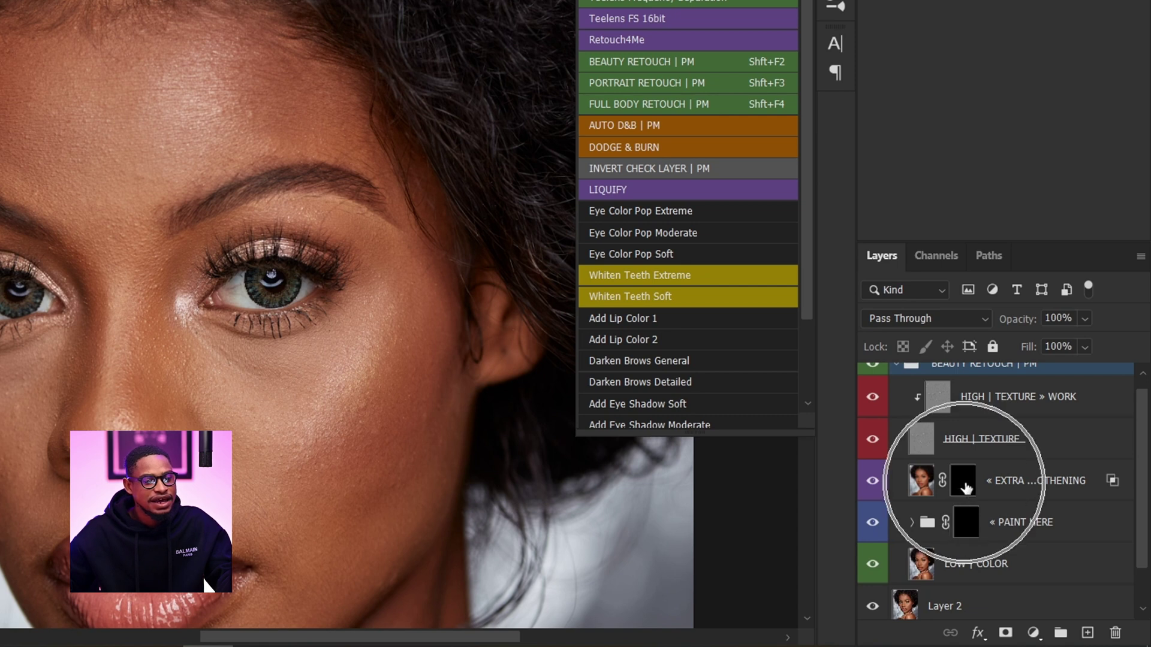
pyautogui.click(968, 525)
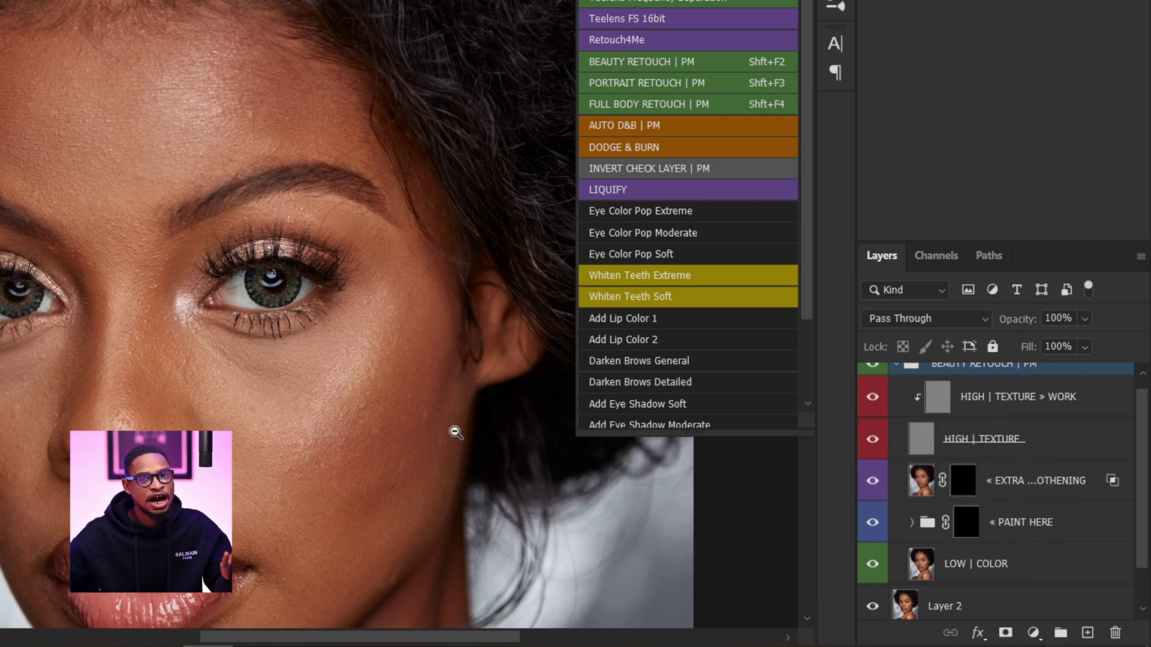
pyautogui.click(971, 527)
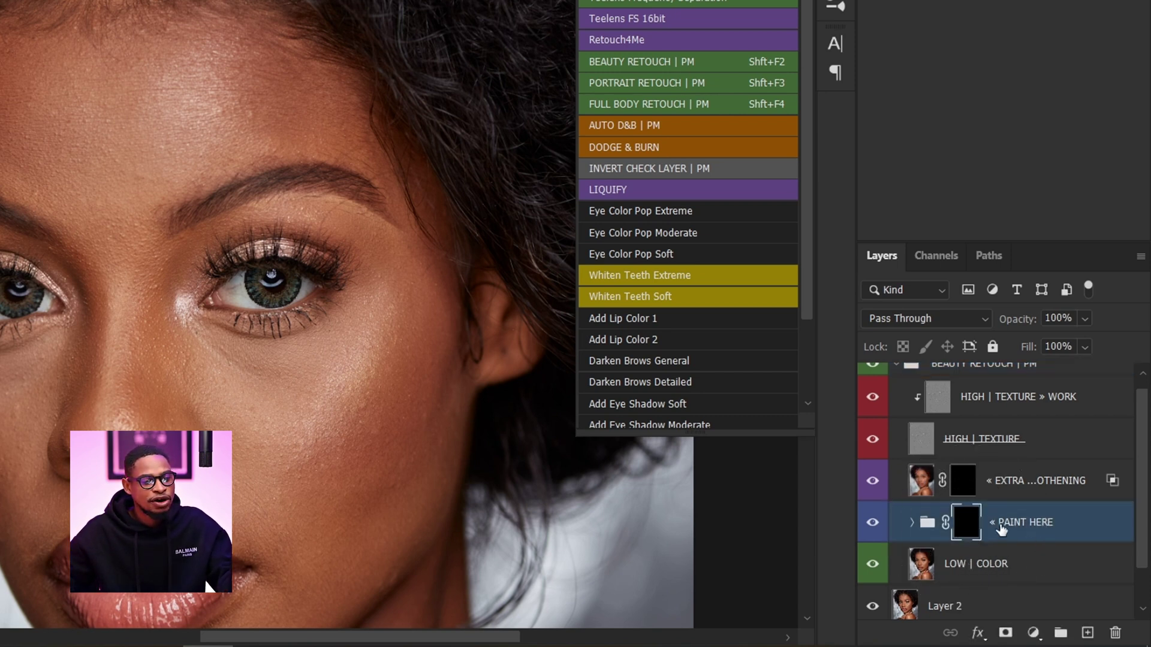
pyautogui.click(1037, 527)
pyautogui.click(967, 532)
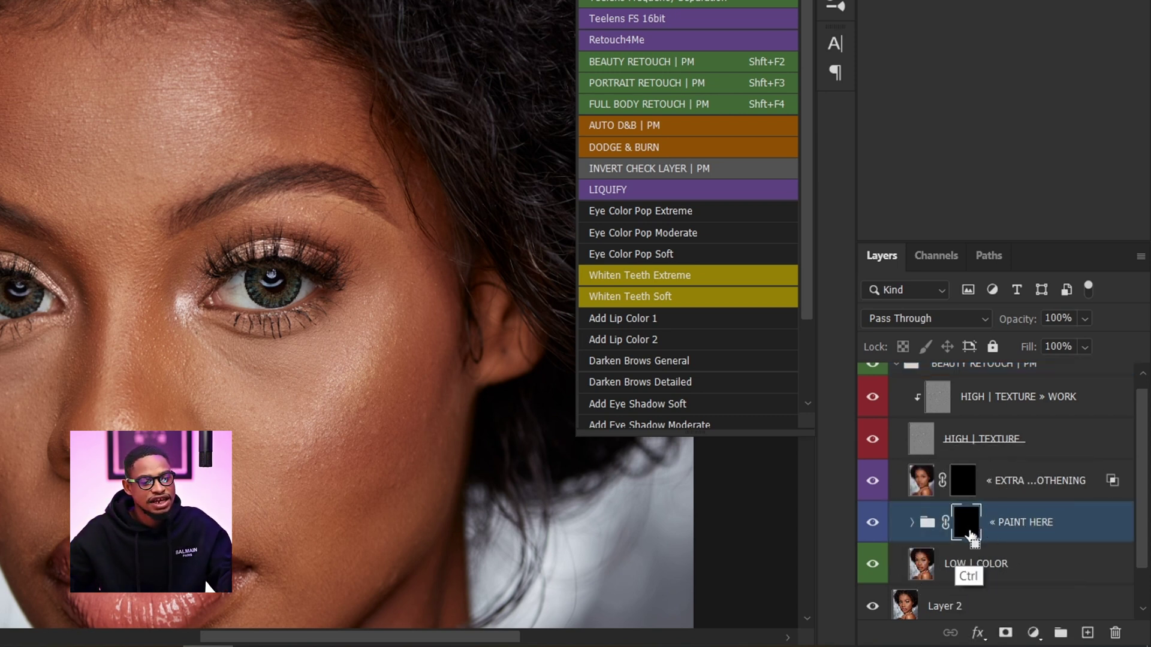
pyautogui.keyDown('ctrl'); pyautogui.click(965, 529); pyautogui.keyUp('ctrl')
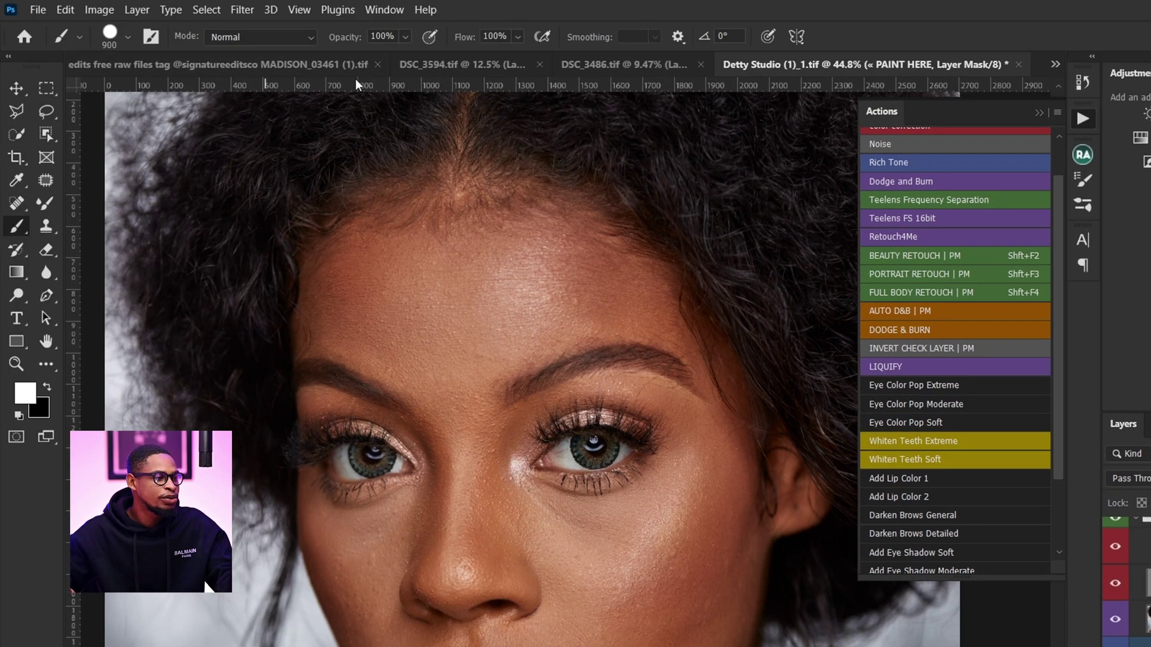
# Set up the Brush tool with the Soft Round preset and 25% flow.
pyautogui.click(128, 37)
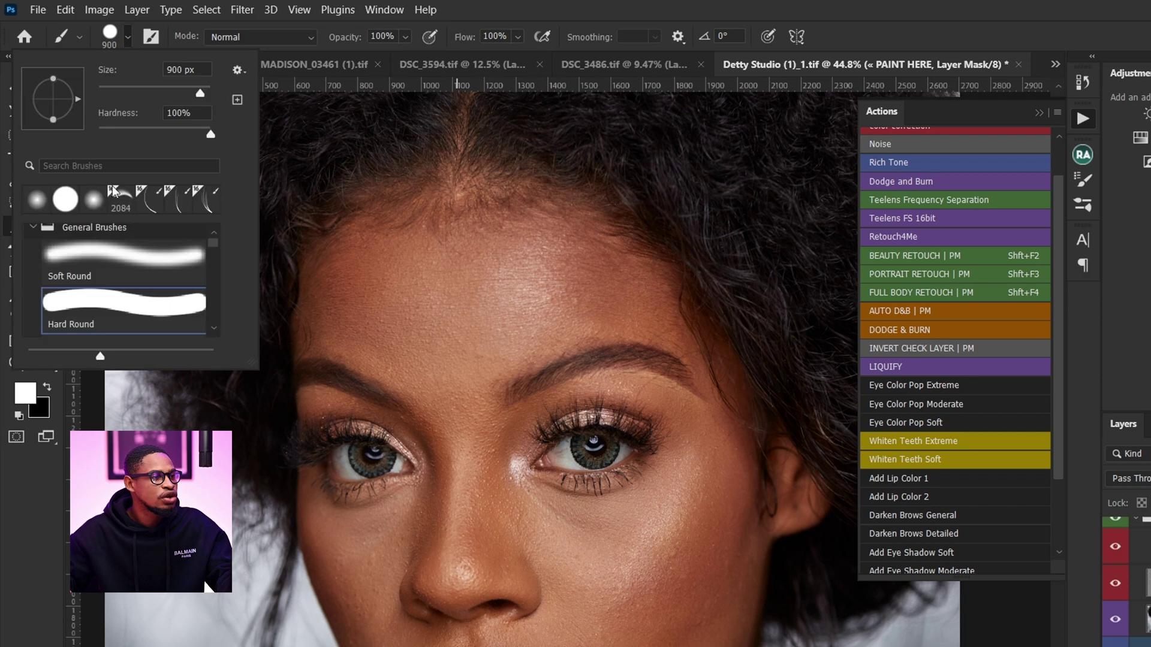
pyautogui.click(98, 259)
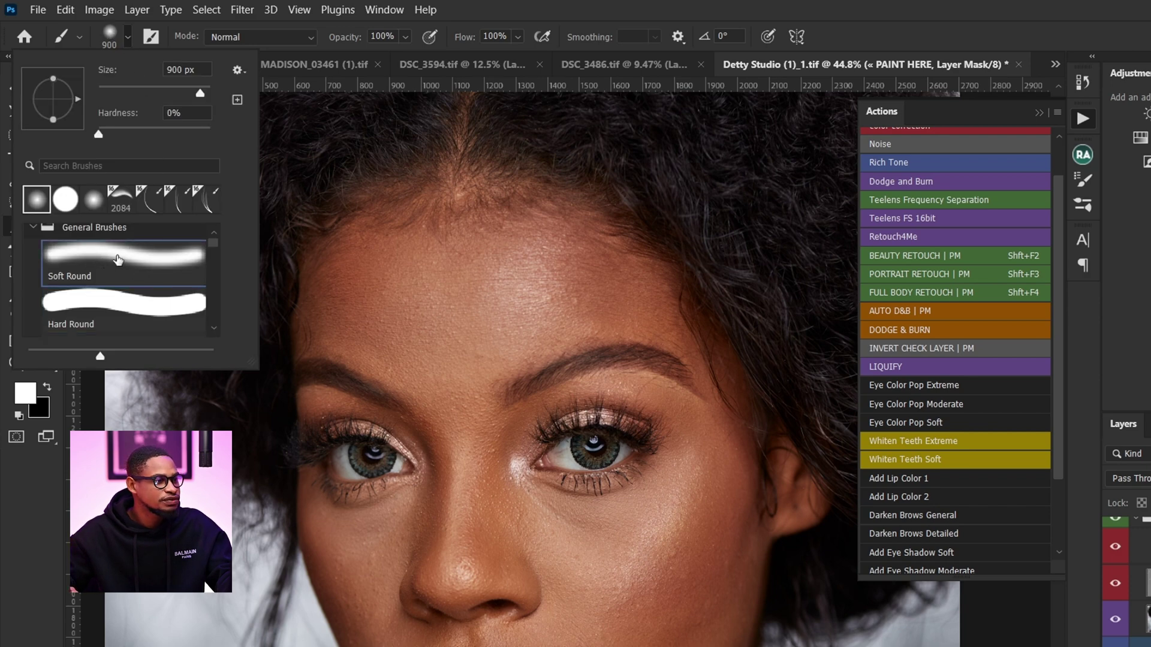
pyautogui.click(452, 38)
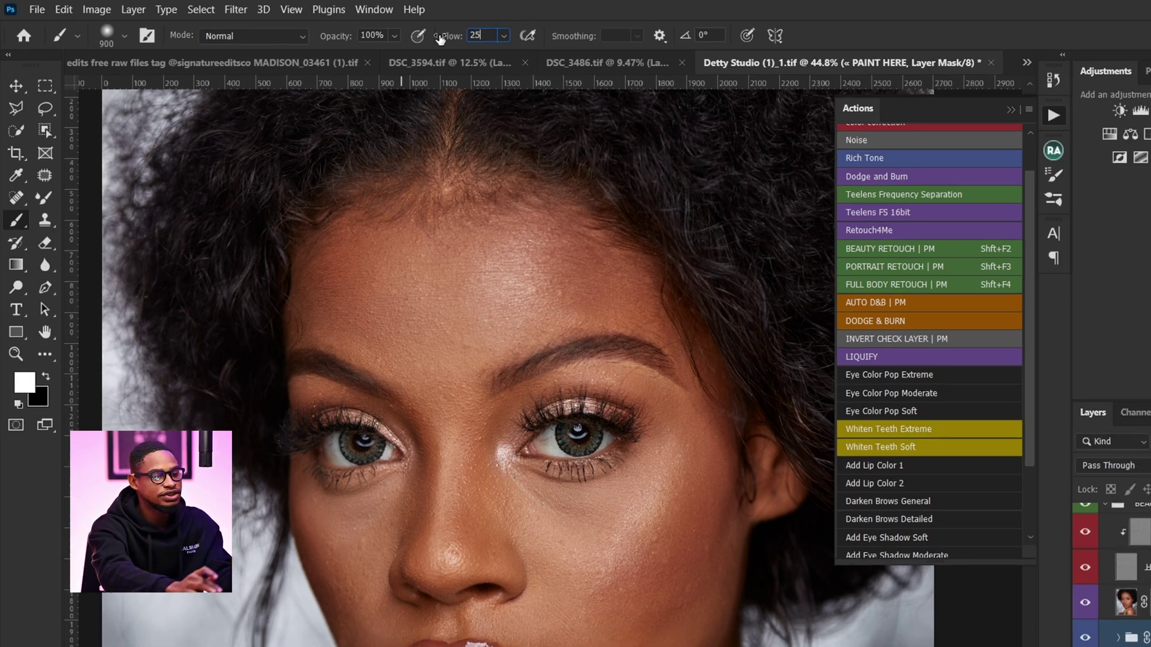
pyautogui.press('Return')
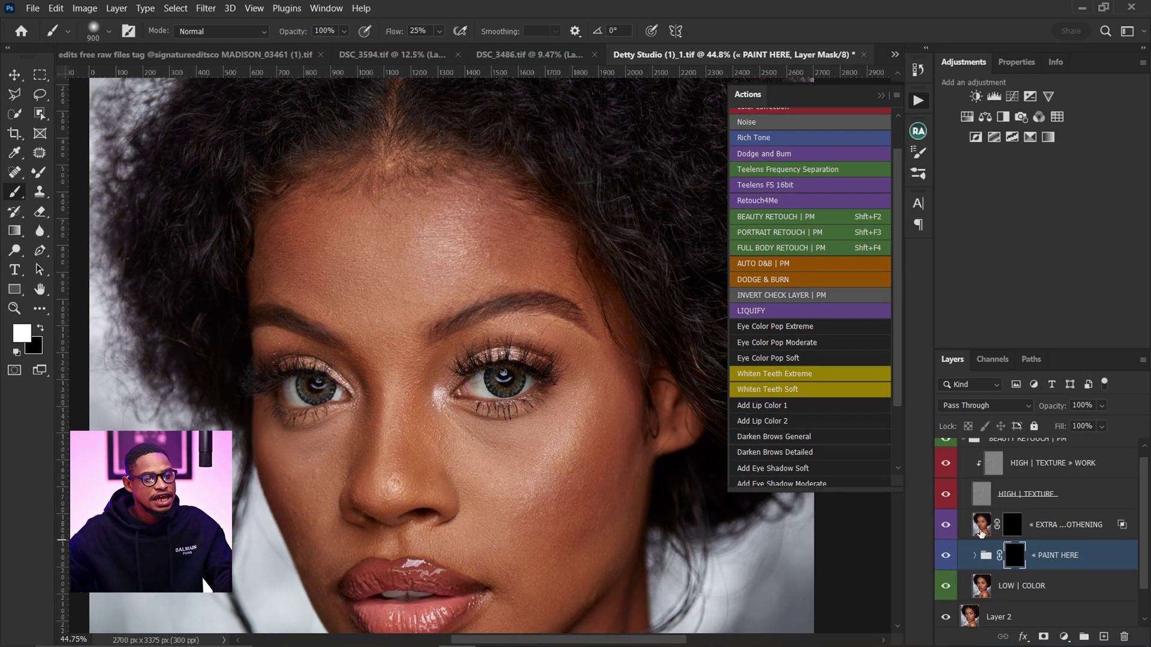
# Paint white on the « PAINT HERE mask over the forehead, using a 400 px brush in the middle and 175 to 200 px near the hairline.
pyautogui.click(1150, 541)
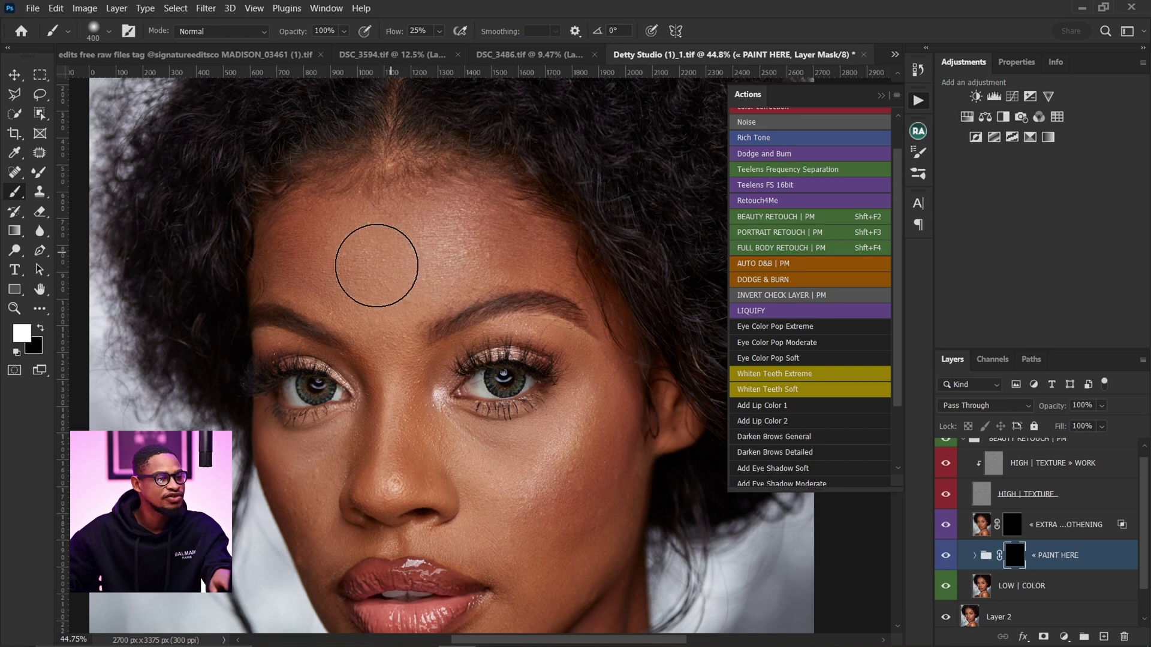
pyautogui.moveTo(376, 266)
pyautogui.mouseDown()
pyautogui.moveTo(346, 232)
pyautogui.moveTo(378, 270)
pyautogui.moveTo(415, 235)
pyautogui.moveTo(385, 278)
pyautogui.mouseUp()
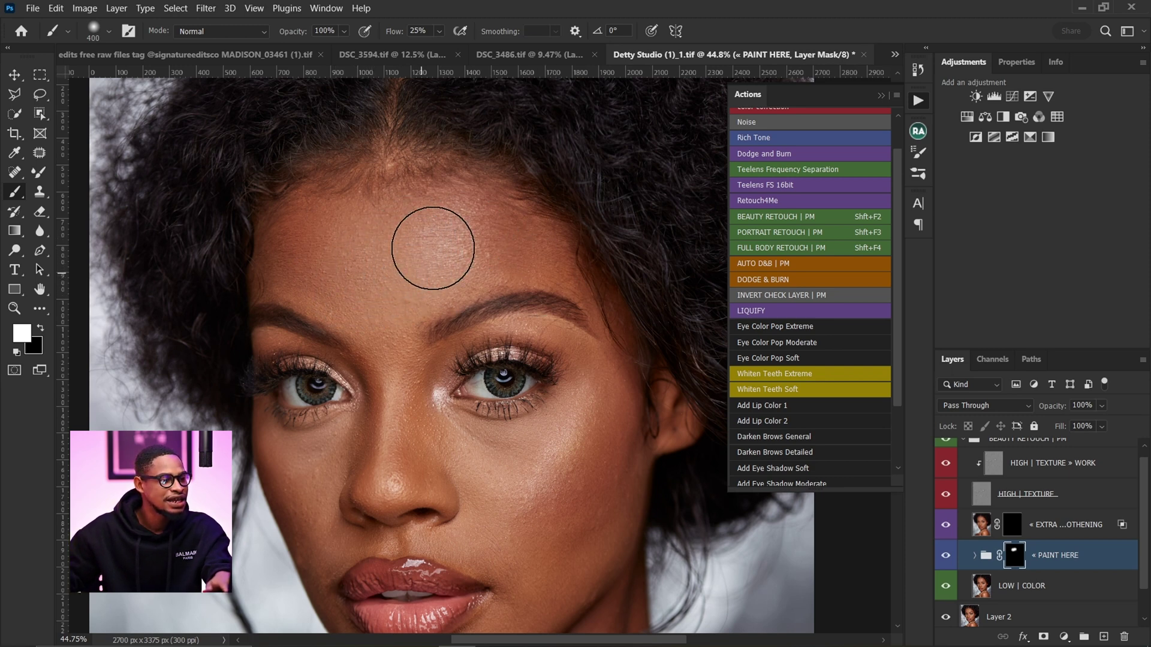
pyautogui.press('[')
pyautogui.press('[')
pyautogui.press('[')
pyautogui.press('[')
pyautogui.press('[')
pyautogui.press('[')
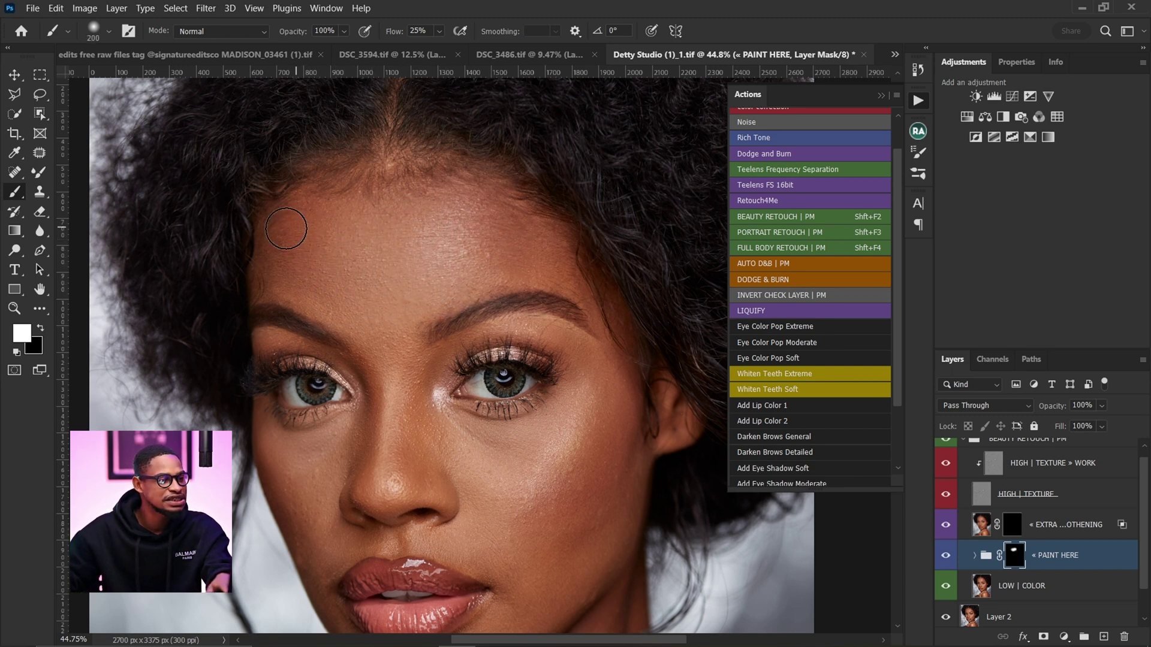
pyautogui.press(']')
pyautogui.press(']')
pyautogui.press('[')
pyautogui.press('[')
pyautogui.press('[')
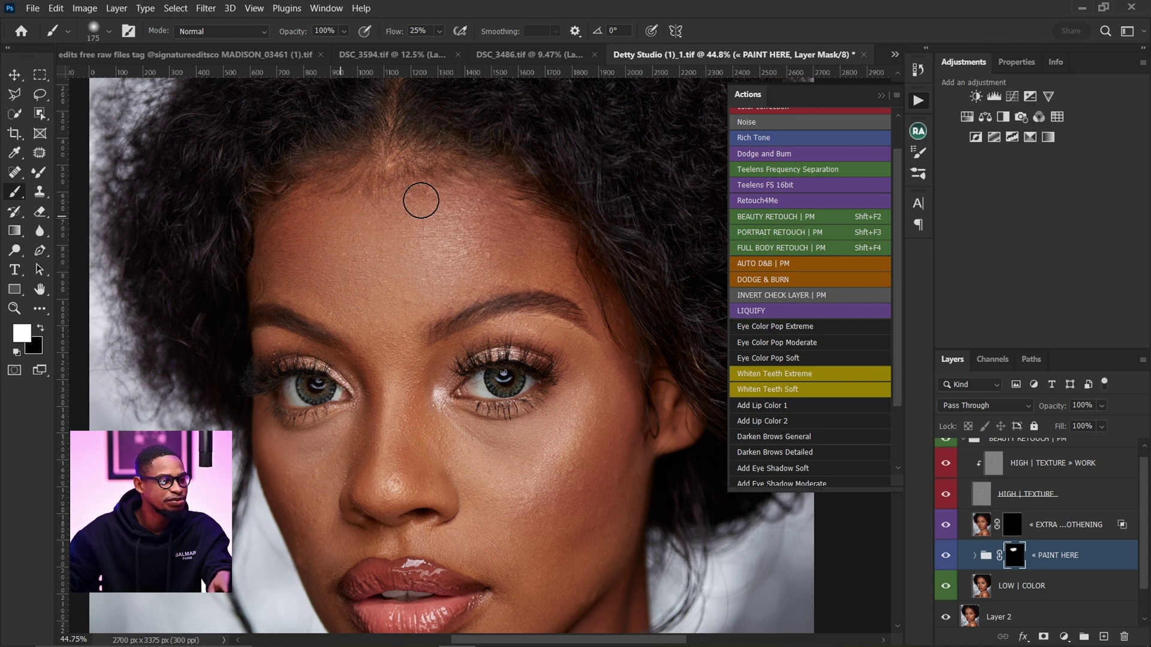
pyautogui.press(']')
pyautogui.press(']')
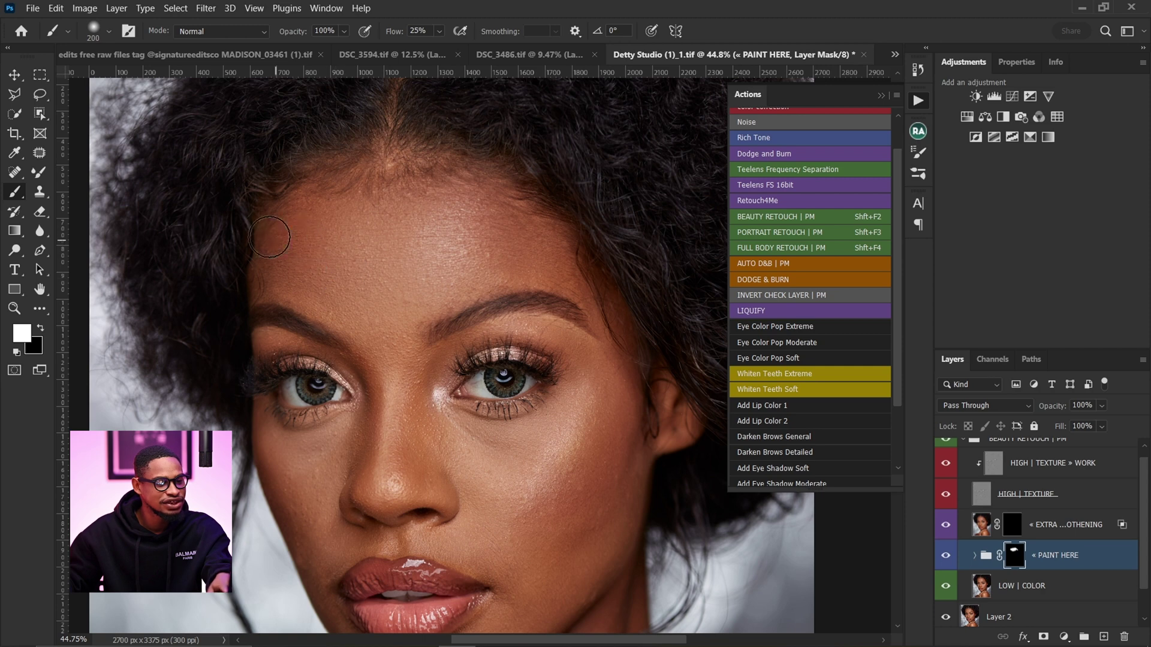
# Paint the mask over the under-eye area and the broad cheek beside the ear with a 250 to 500 px brush.
pyautogui.press(']')
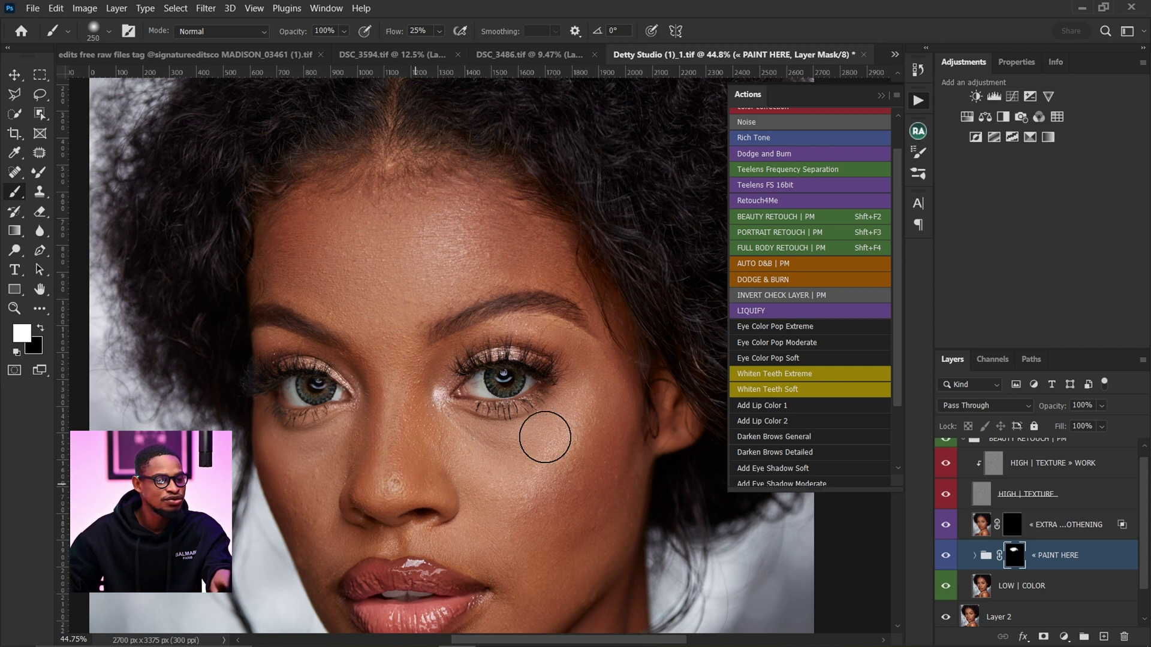
pyautogui.press(']')
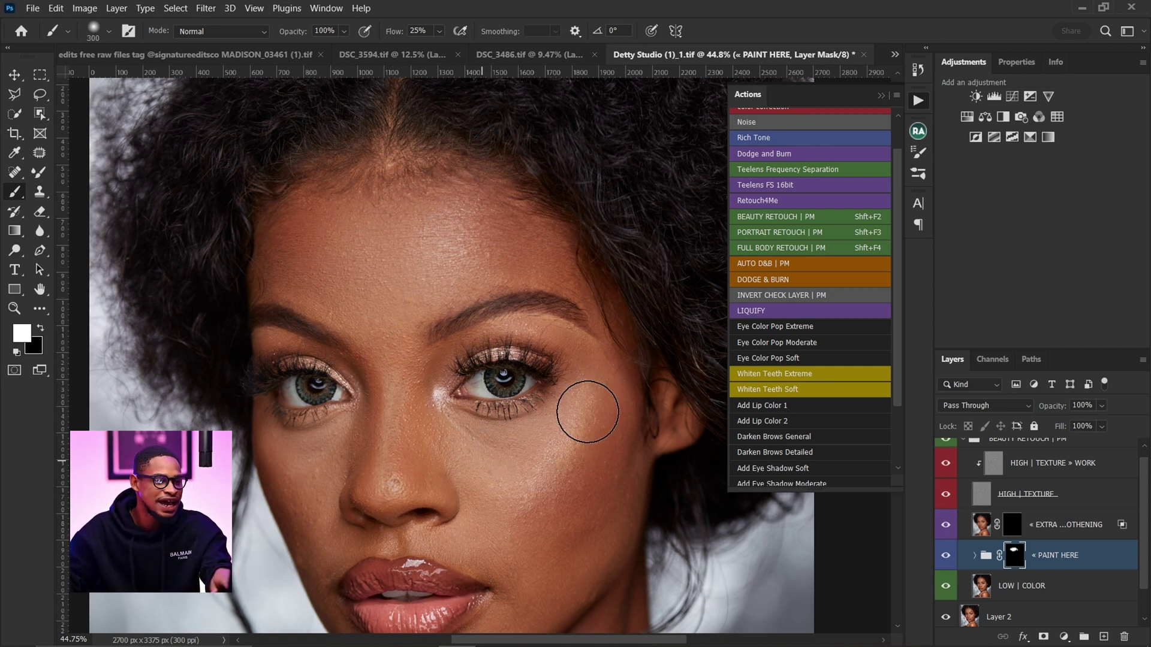
pyautogui.press('[')
pyautogui.press('[')
pyautogui.press(']')
pyautogui.press(']')
pyautogui.press(']')
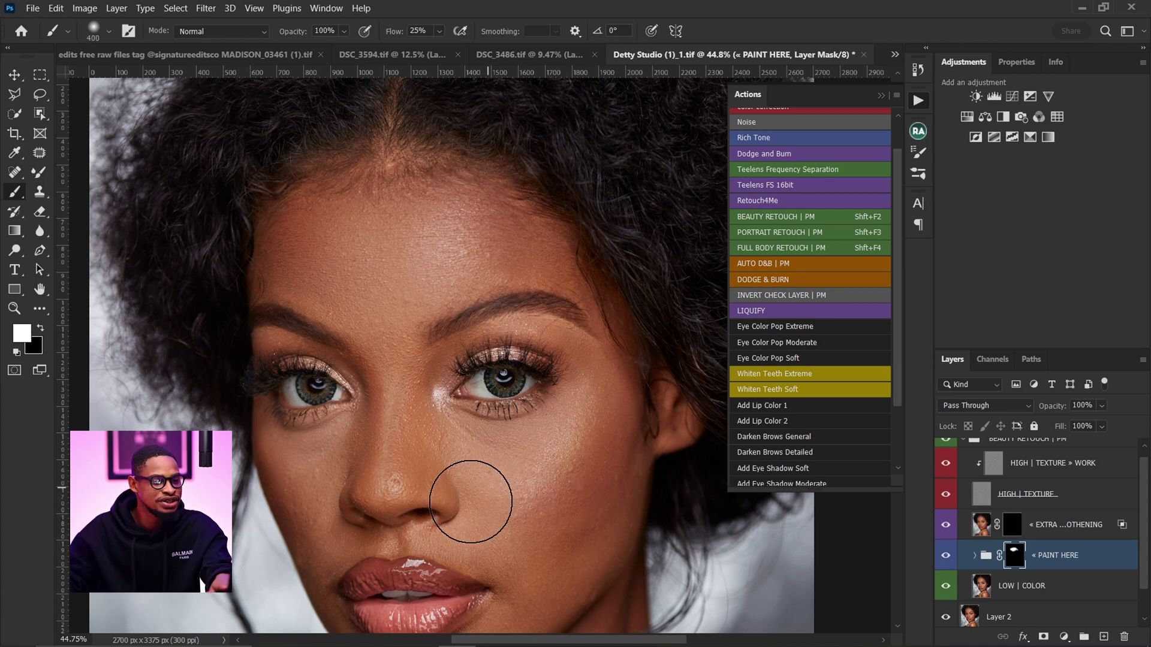
pyautogui.press(']')
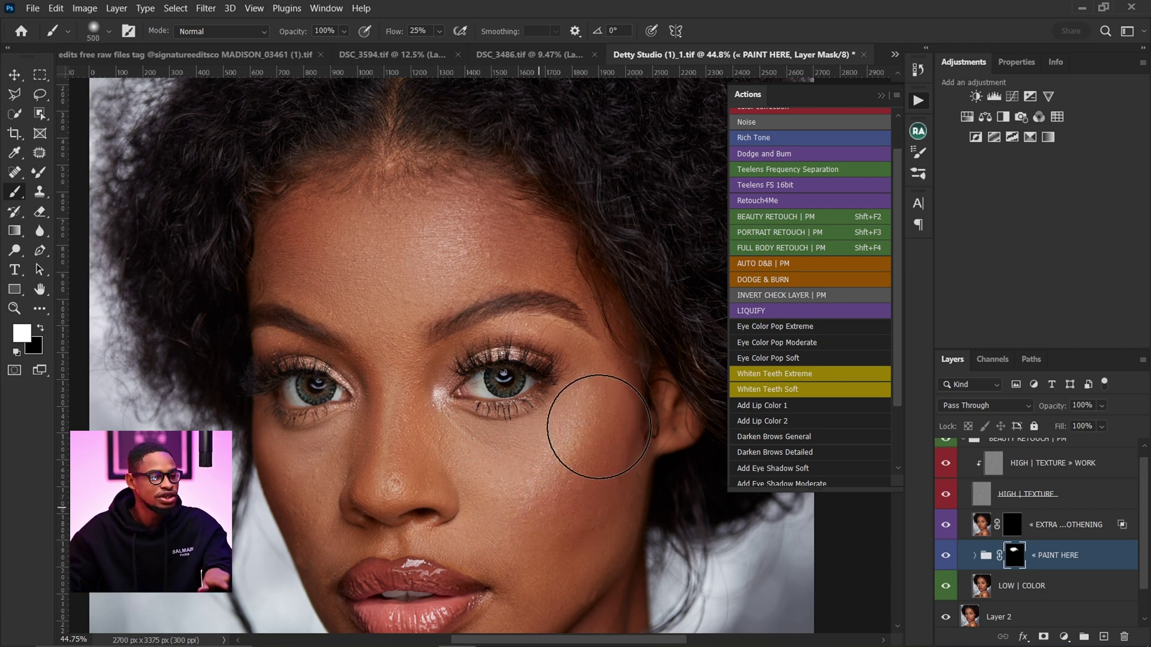
# Paint the outer and lower parts of the same cheek into the mask with a smaller brush of 175 to 250 px.
pyautogui.press('[')
pyautogui.press('[')
pyautogui.press('[')
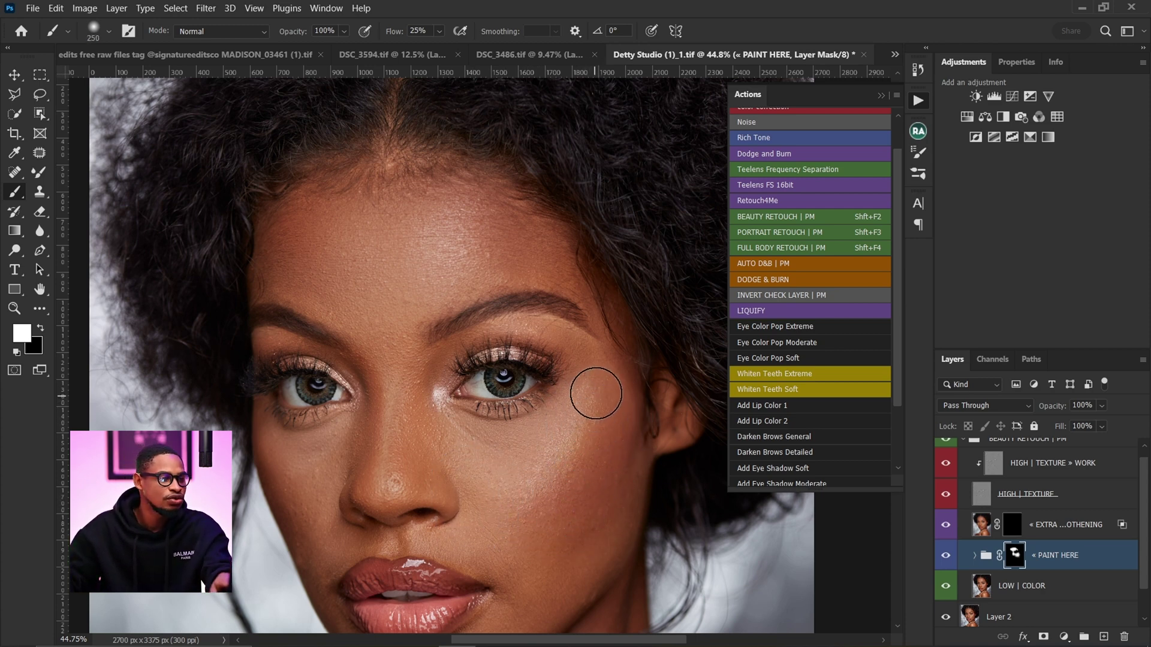
pyautogui.press('[')
pyautogui.press('[')
pyautogui.press('[')
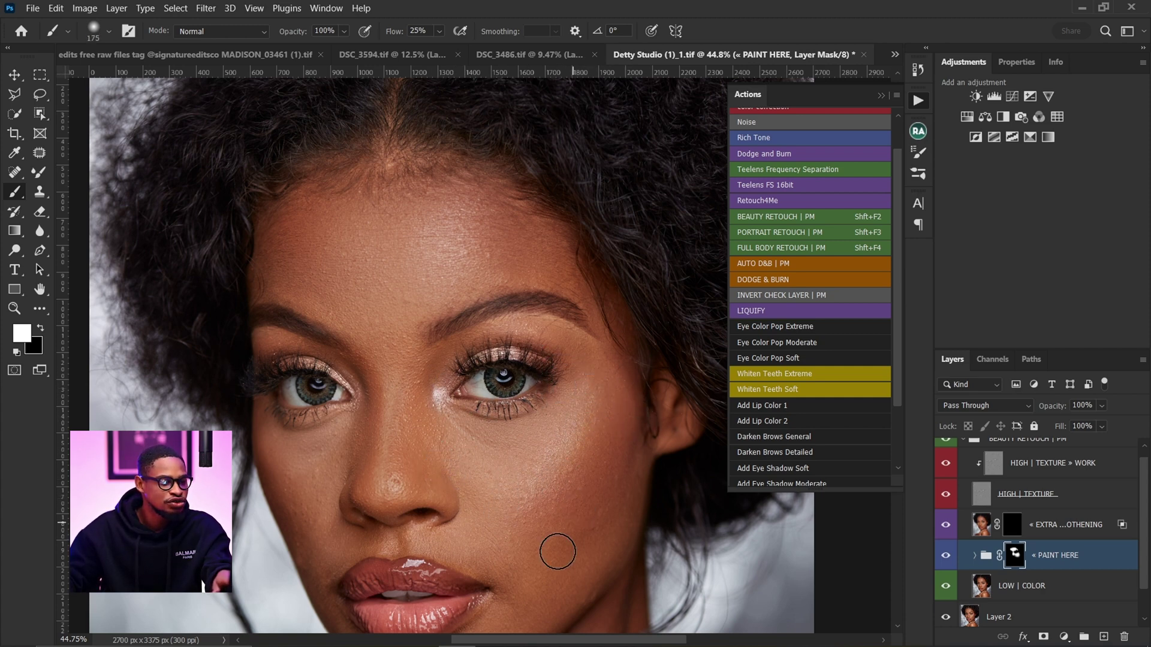
pyautogui.press(']')
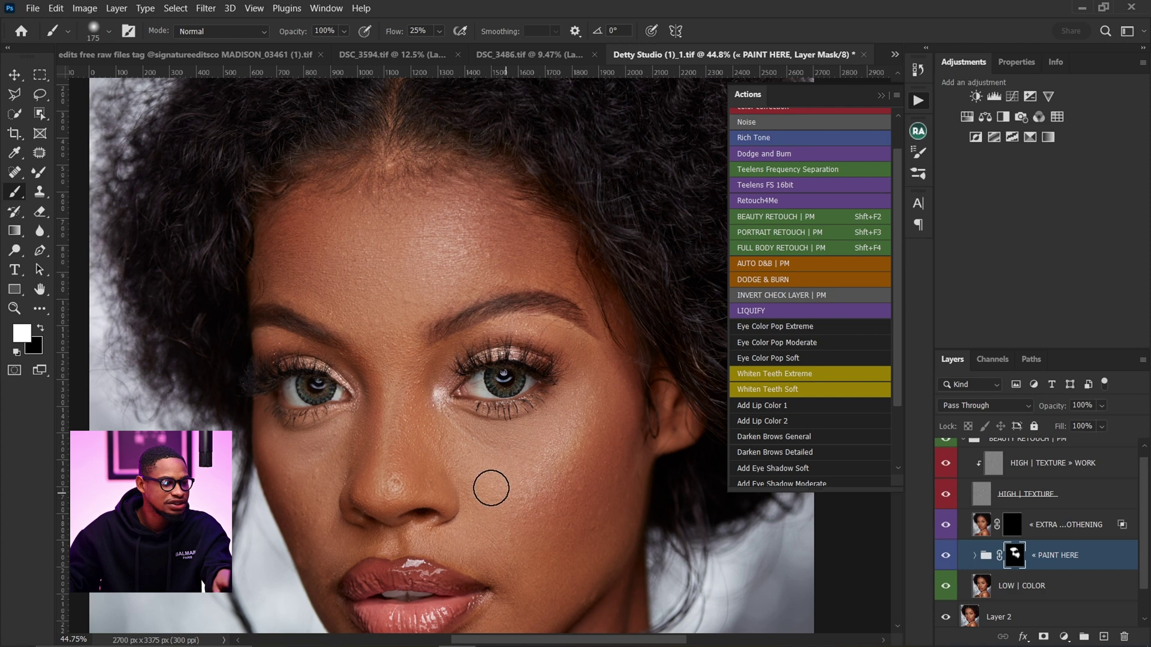
# Paint the mask over the nose, the opposite cheek and remaining facial skin with a 125 to 200 px brush.
pyautogui.moveTo(539, 444); pyautogui.dragTo(631, 323)
pyautogui.press('[')
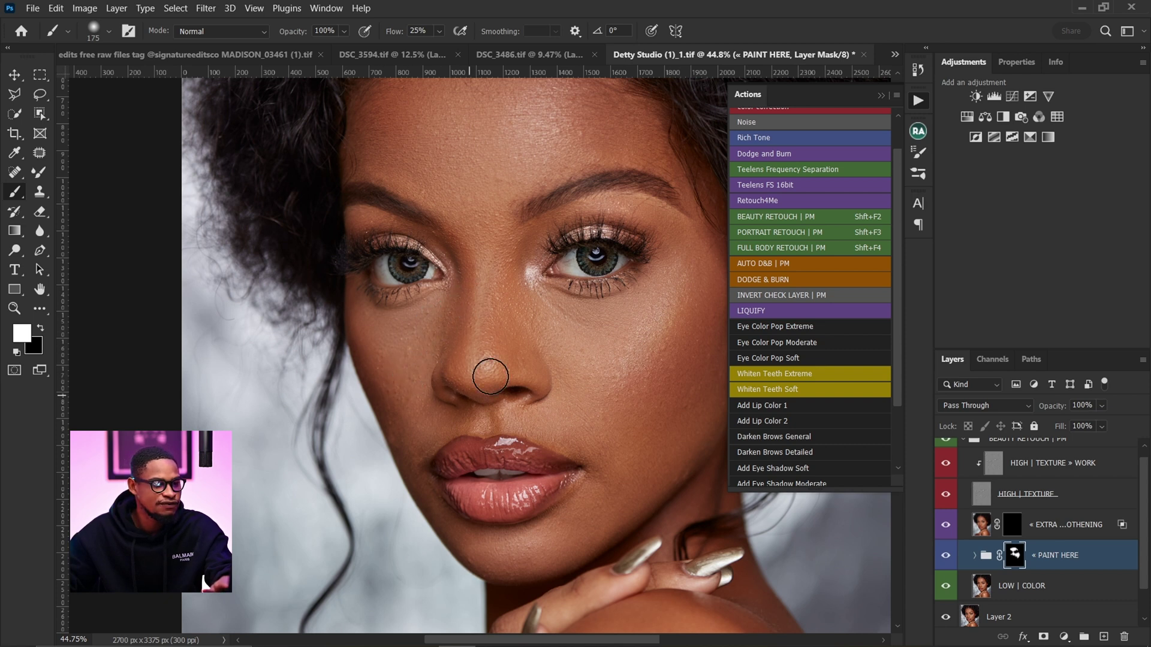
pyautogui.press('[')
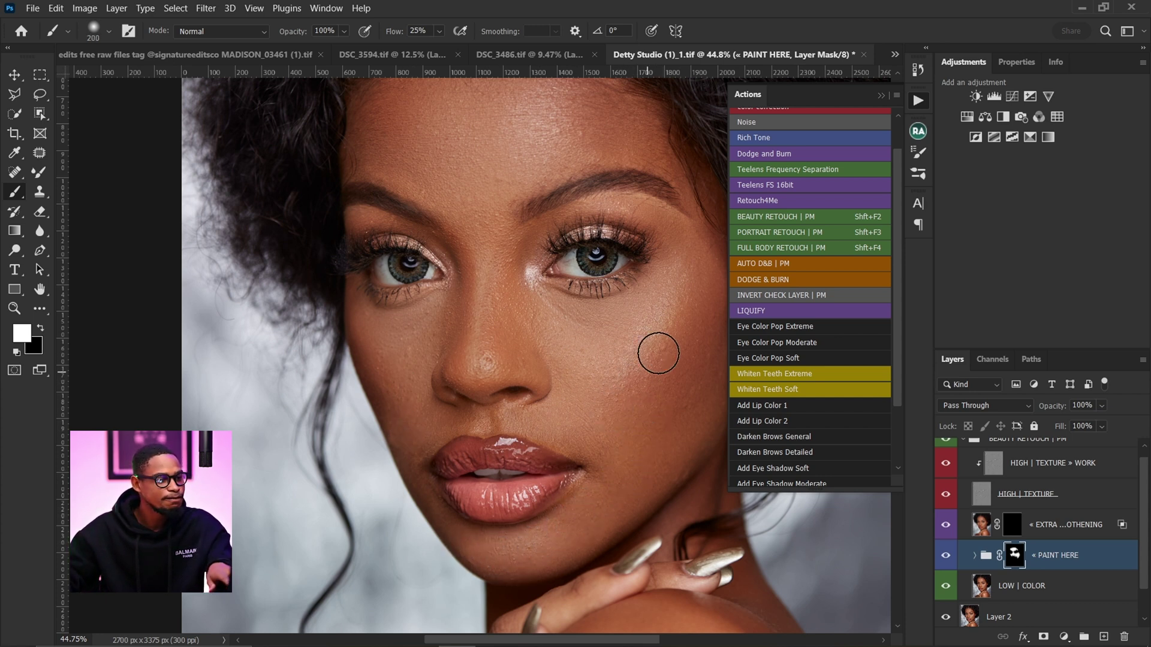
pyautogui.press('[')
pyautogui.press('[')
pyautogui.press('[')
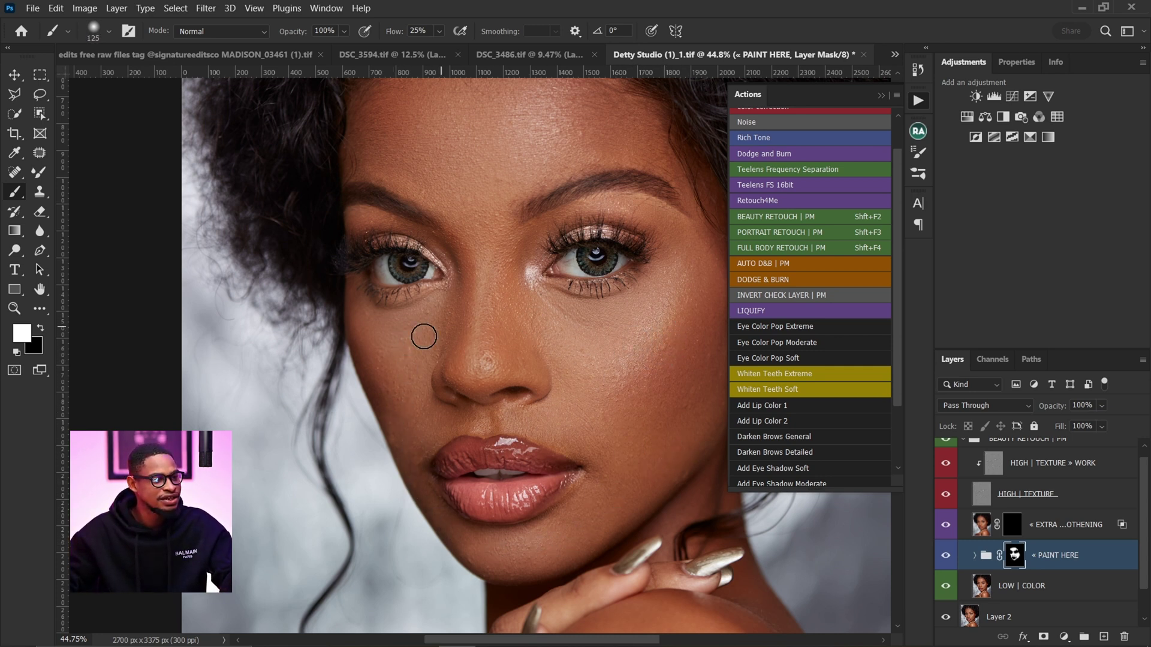
pyautogui.moveTo(444, 156); pyautogui.dragTo(421, 270)
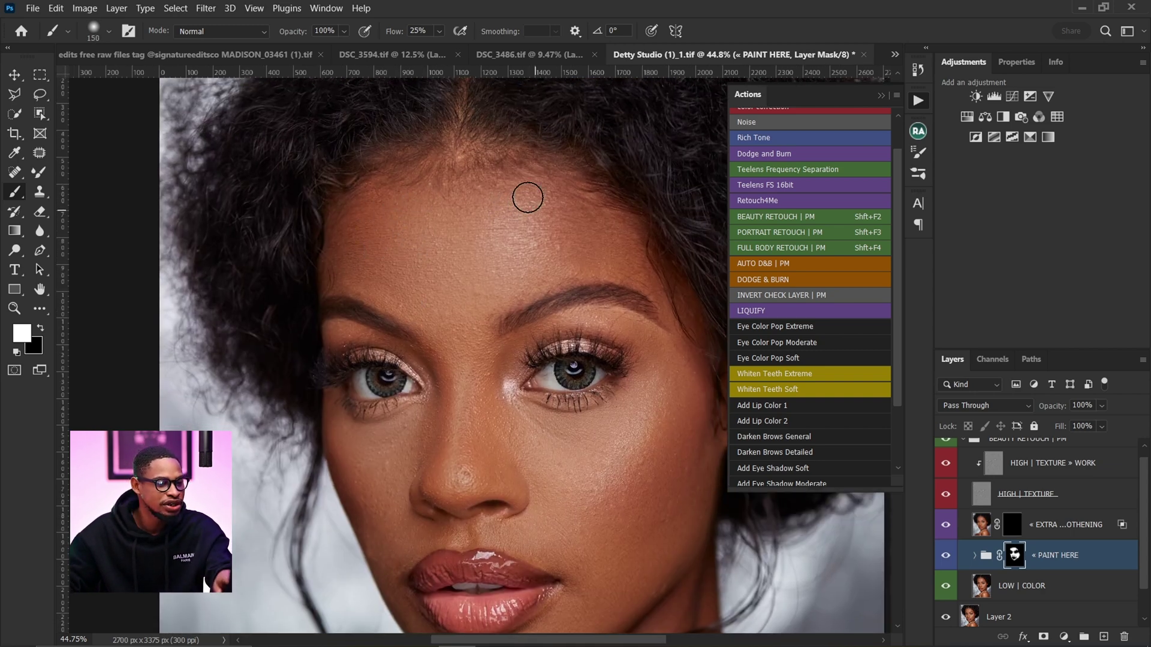
# Paint the raised shoulder into the « PAINT HERE mask, reducing the brush from 400 px to 175 px toward its edges.
pyautogui.moveTo(469, 364); pyautogui.dragTo(421, 133)
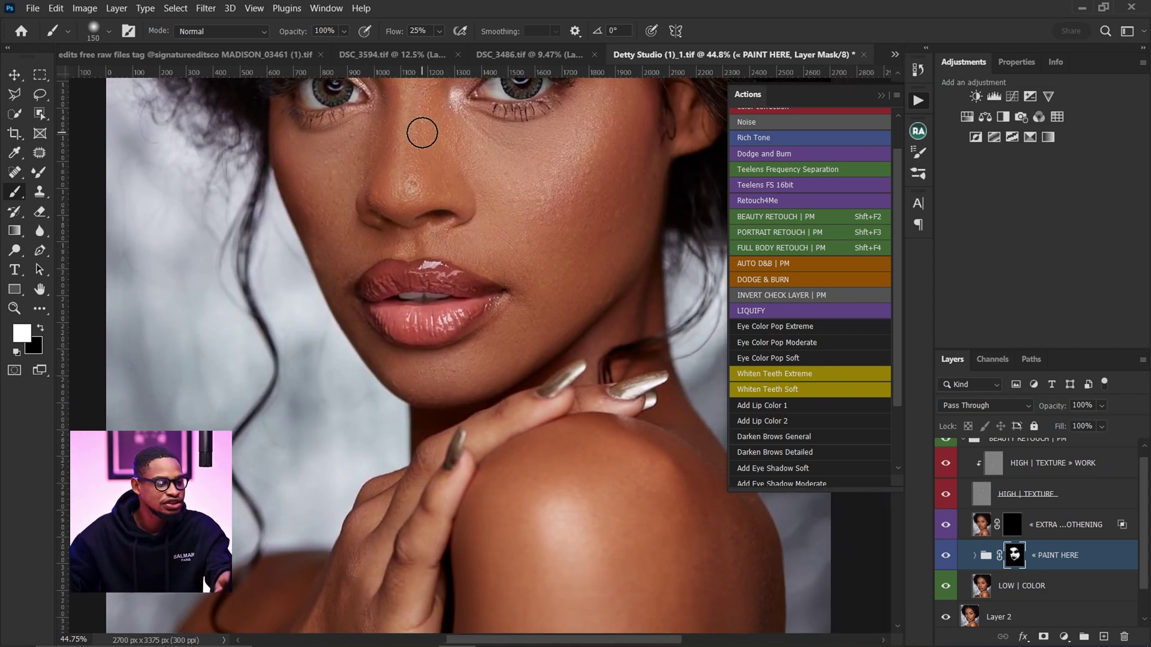
pyautogui.moveTo(416, 298)
pyautogui.mouseDown()
pyautogui.moveTo(293, 298)
pyautogui.moveTo(318, 300)
pyautogui.mouseUp()
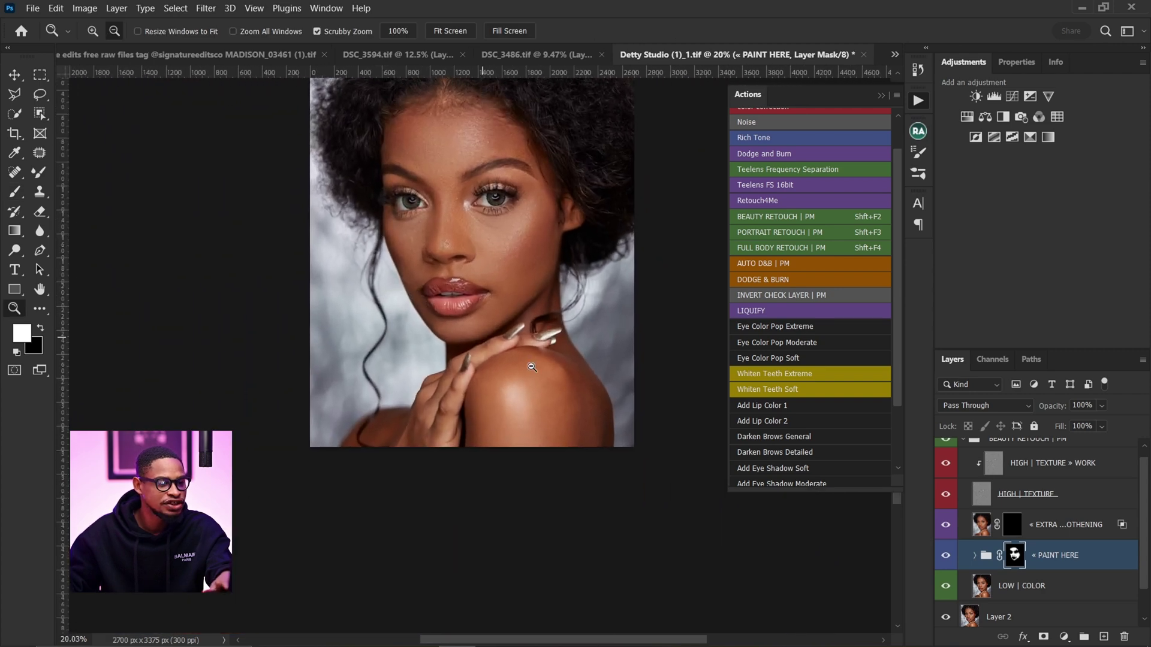
pyautogui.moveTo(520, 386)
pyautogui.mouseDown()
pyautogui.moveTo(581, 385)
pyautogui.moveTo(554, 388)
pyautogui.mouseUp()
pyautogui.press(']')
pyautogui.press(']')
pyautogui.press(']')
pyautogui.press(']')
pyautogui.press(']')
pyautogui.press(']')
pyautogui.press(']')
pyautogui.press(']')
pyautogui.press(']')
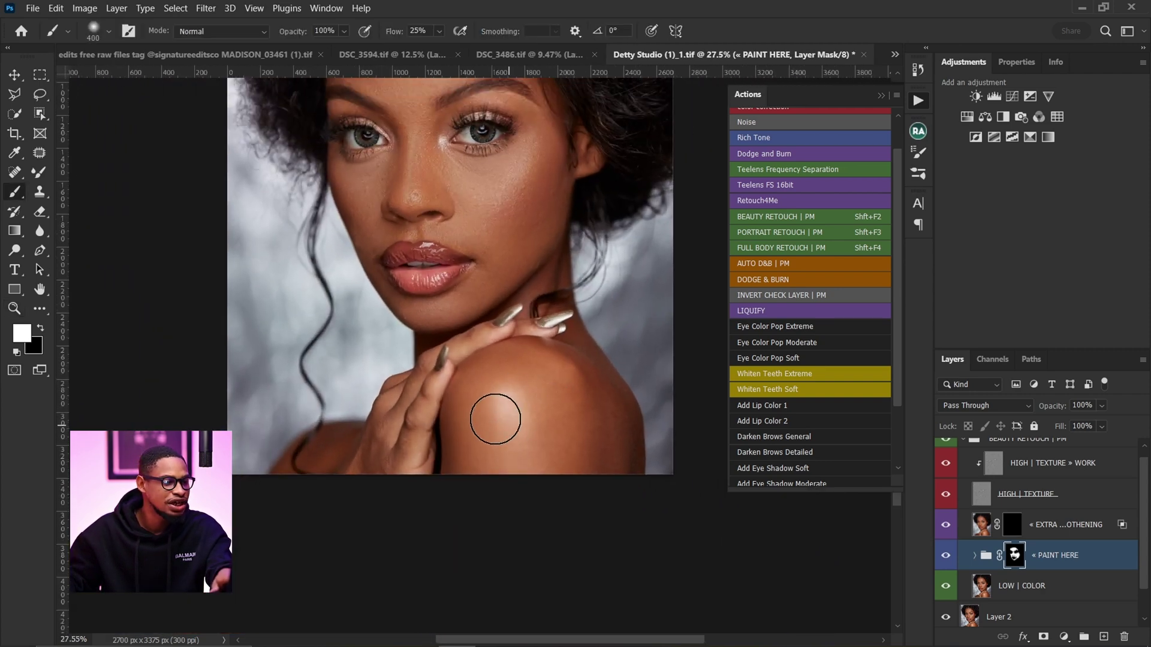
pyautogui.press('[')
pyautogui.press('[')
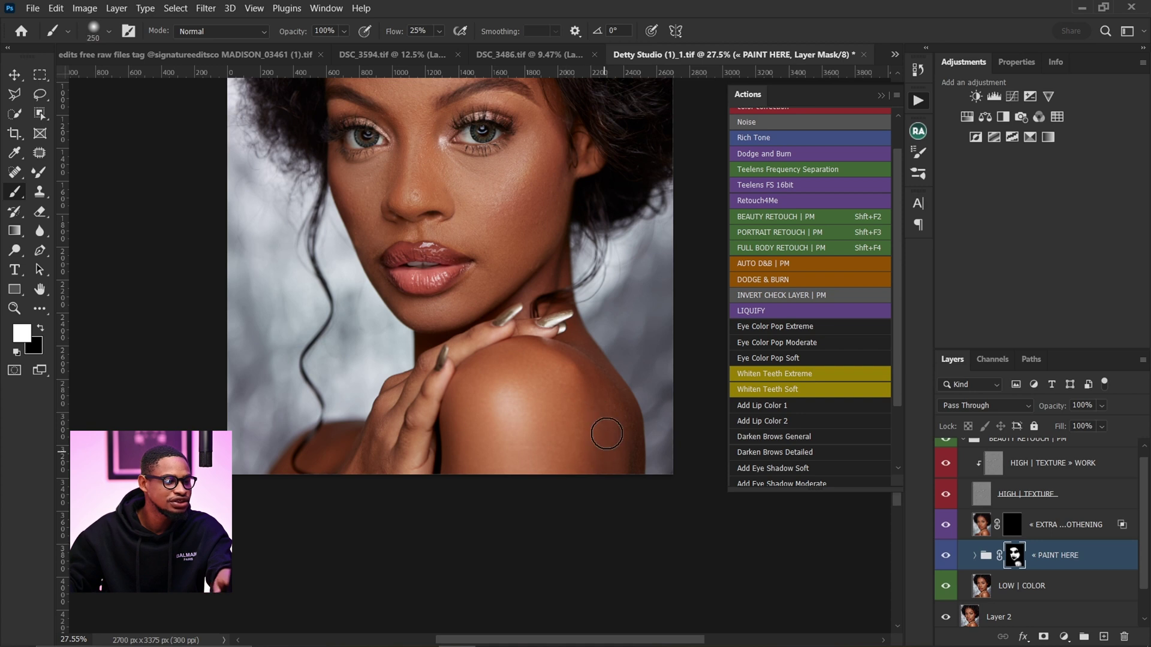
pyautogui.press('[')
pyautogui.press('[')
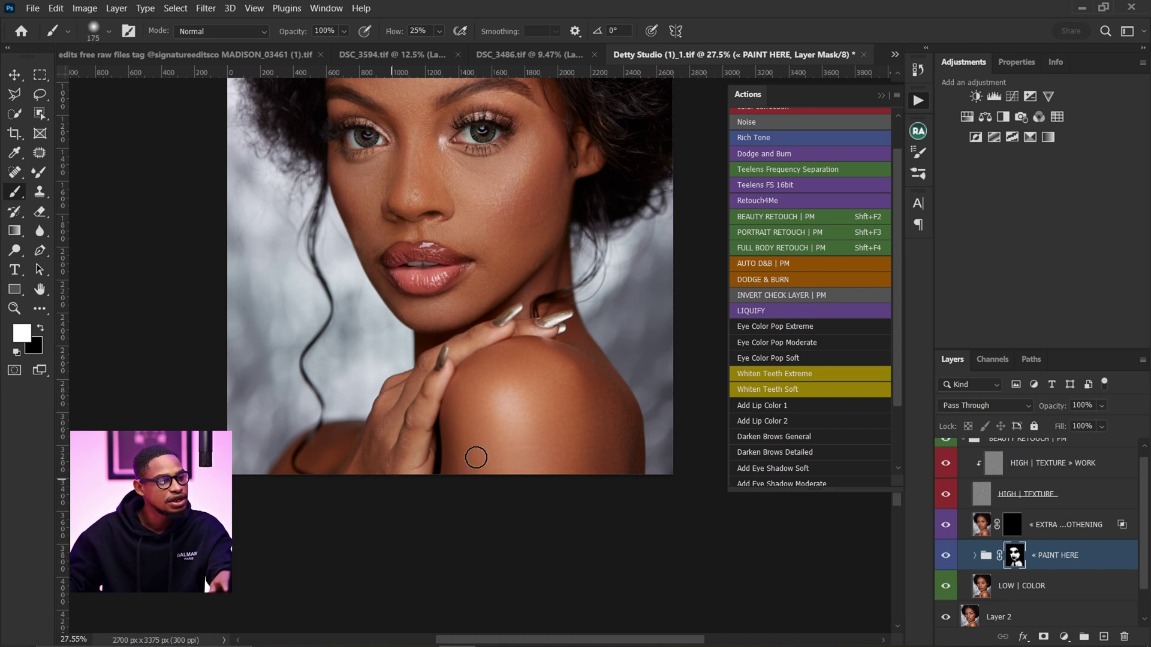
# Compare the face with the « PAINT HERE smoothing group hidden and shown.
pyautogui.press('[')
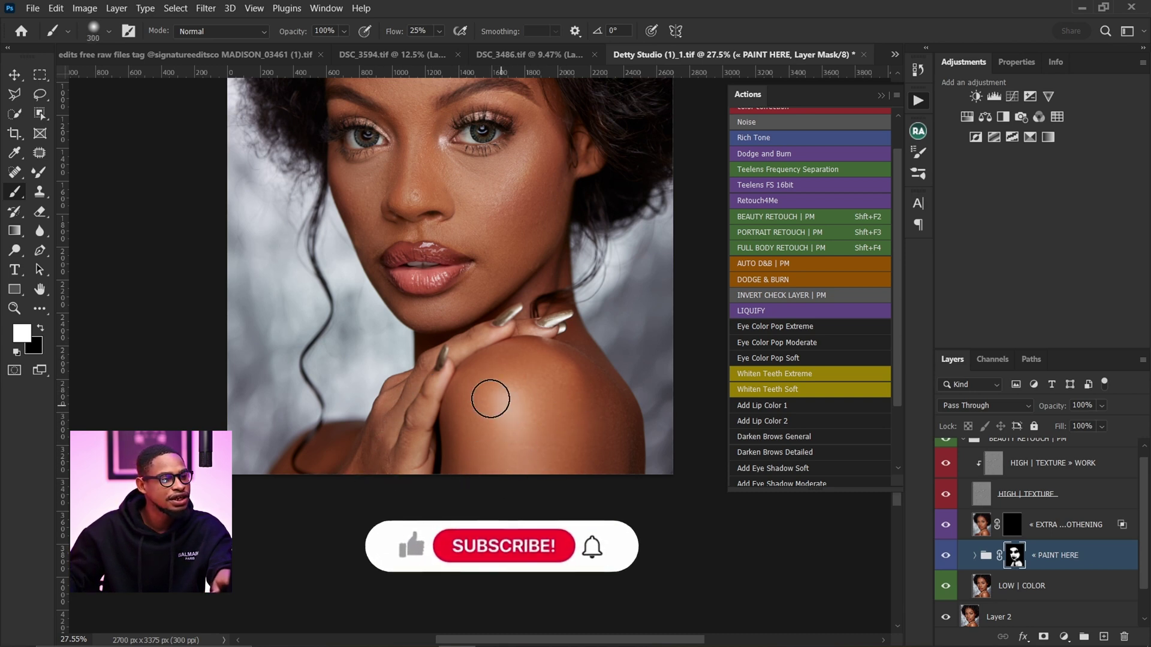
pyautogui.press('[')
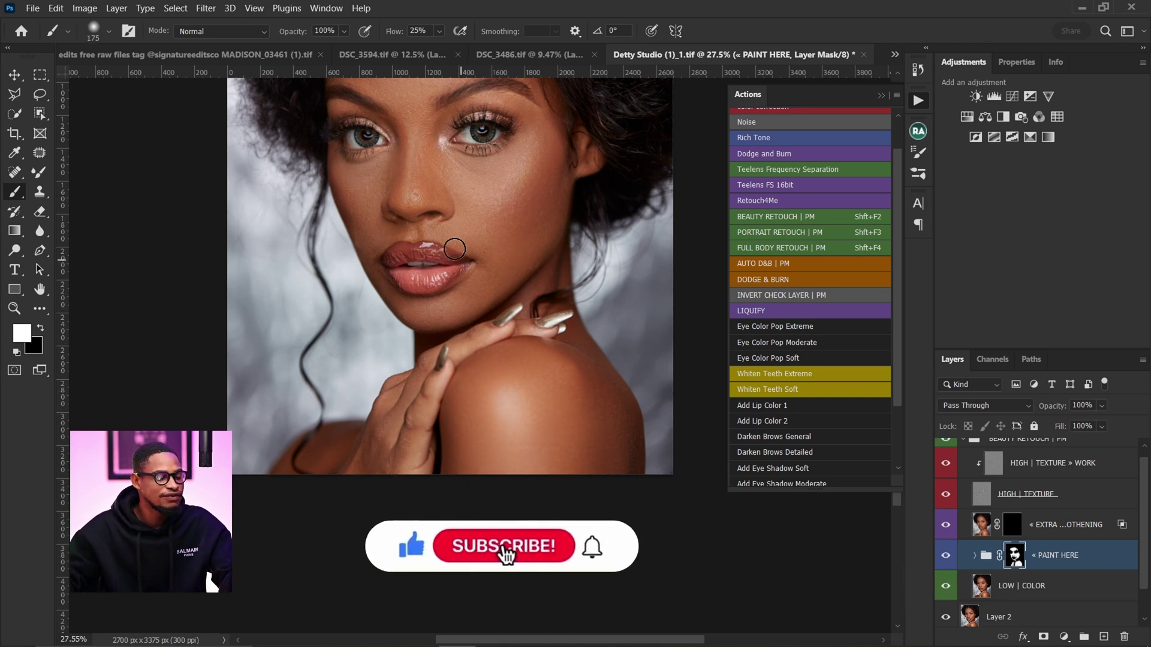
pyautogui.moveTo(455, 249)
pyautogui.mouseDown()
pyautogui.moveTo(478, 348)
pyautogui.moveTo(490, 337)
pyautogui.mouseUp()
pyautogui.moveTo(489, 240); pyautogui.dragTo(530, 246)
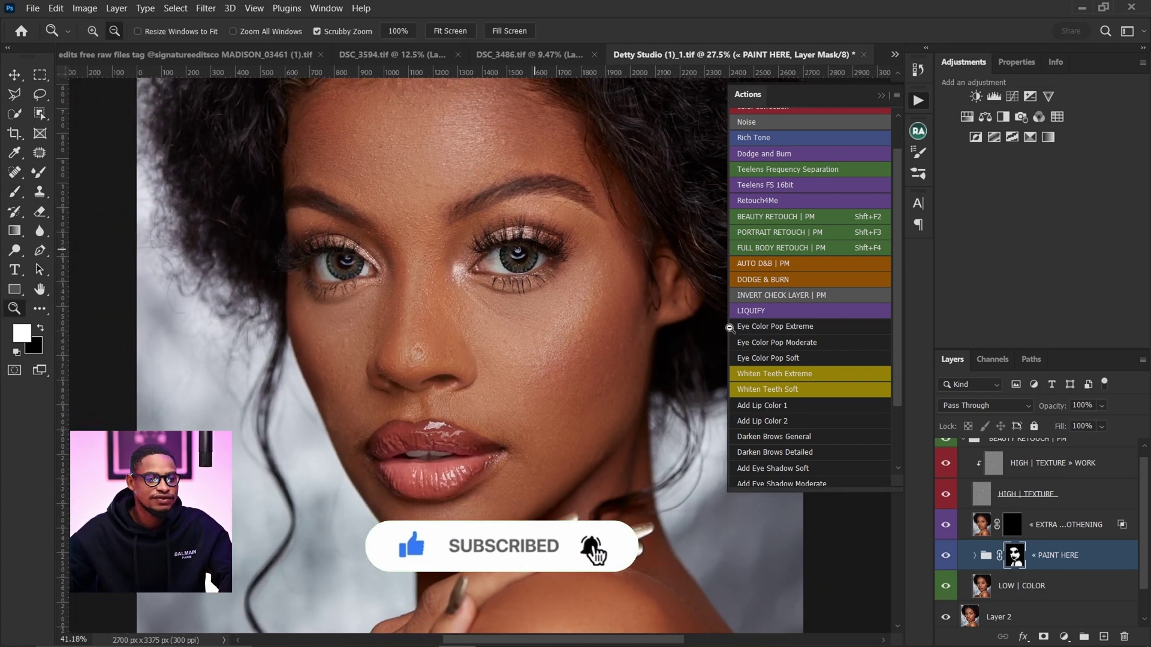
pyautogui.click(946, 557)
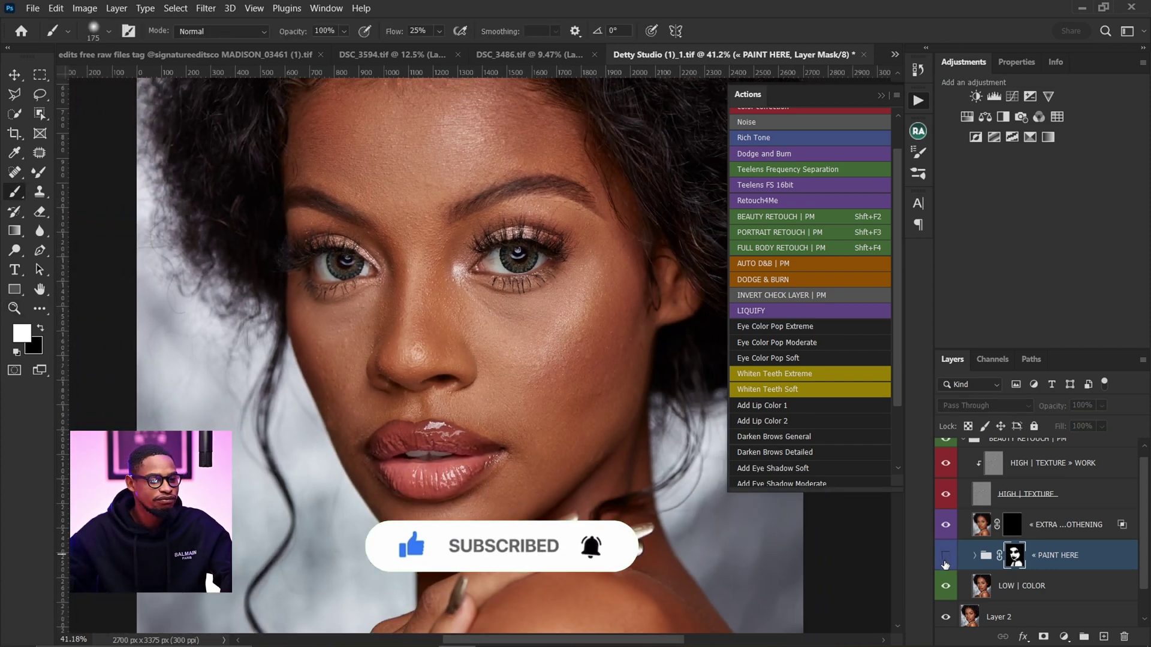
pyautogui.click(946, 562)
pyautogui.click(947, 562)
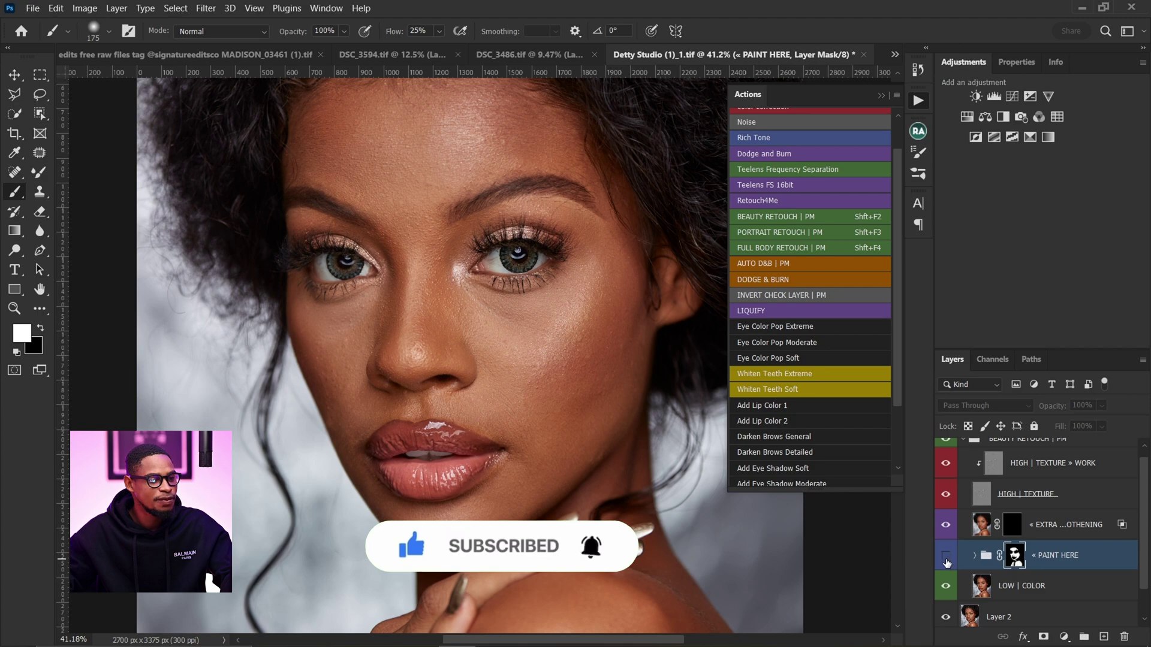
pyautogui.click(947, 562)
# Examine the skin texture on the nose, under-eye area and broad cheek up close.
pyautogui.press('z')
pyautogui.moveTo(461, 340)
pyautogui.mouseDown()
pyautogui.moveTo(570, 329)
pyautogui.moveTo(553, 322)
pyautogui.mouseUp()
pyautogui.moveTo(488, 141)
pyautogui.mouseDown()
pyautogui.moveTo(510, 141)
pyautogui.moveTo(490, 144)
pyautogui.mouseUp()
pyautogui.moveTo(552, 344); pyautogui.dragTo(570, 344)
pyautogui.press('z')
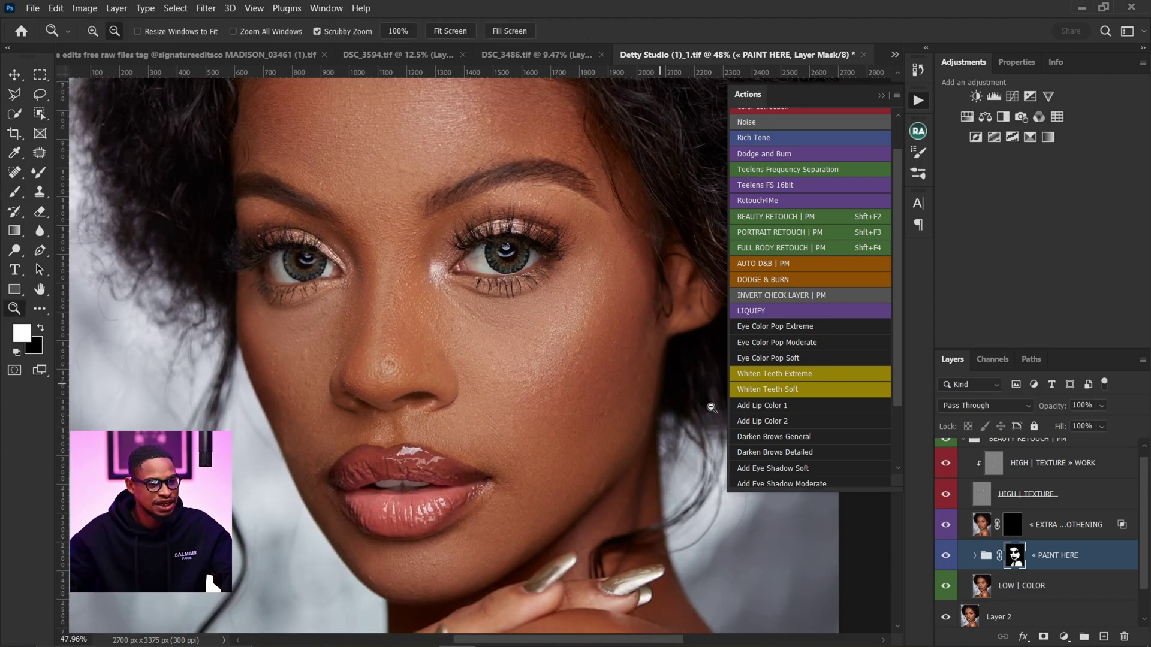
pyautogui.press('b')
pyautogui.press('z')
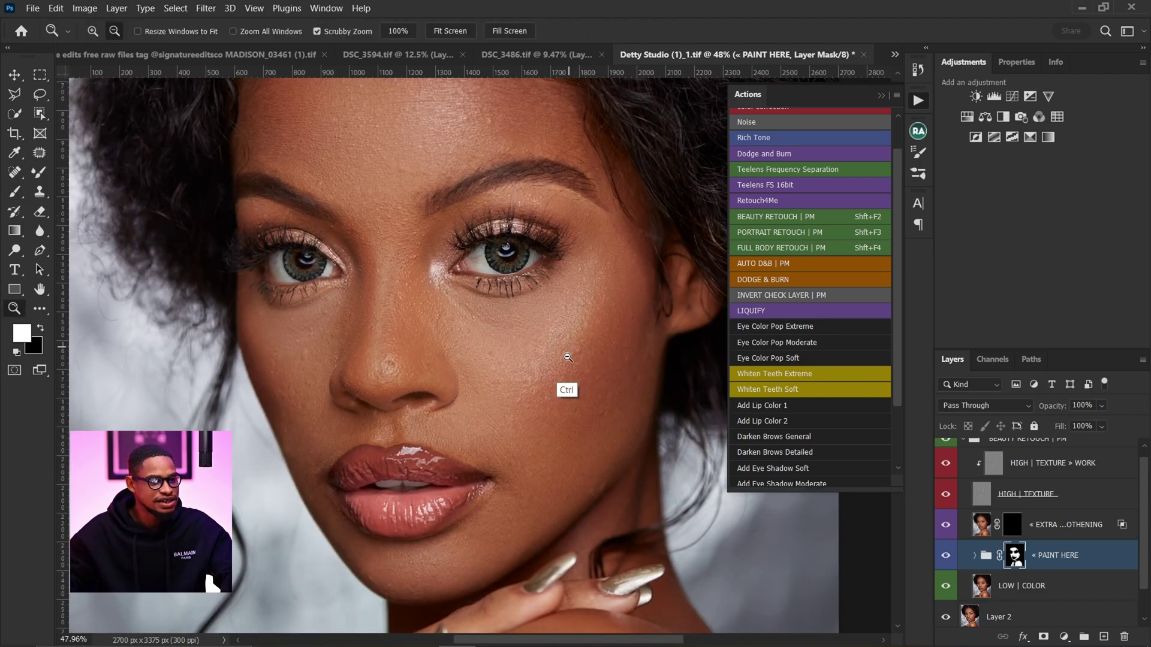
pyautogui.moveTo(548, 335)
pyautogui.mouseDown()
pyautogui.moveTo(568, 336)
pyautogui.moveTo(549, 337)
pyautogui.mouseUp()
pyautogui.hotkey('ctrl', 'z')
pyautogui.hotkey('ctrl', 'z')
pyautogui.hotkey('ctrl', 'z')
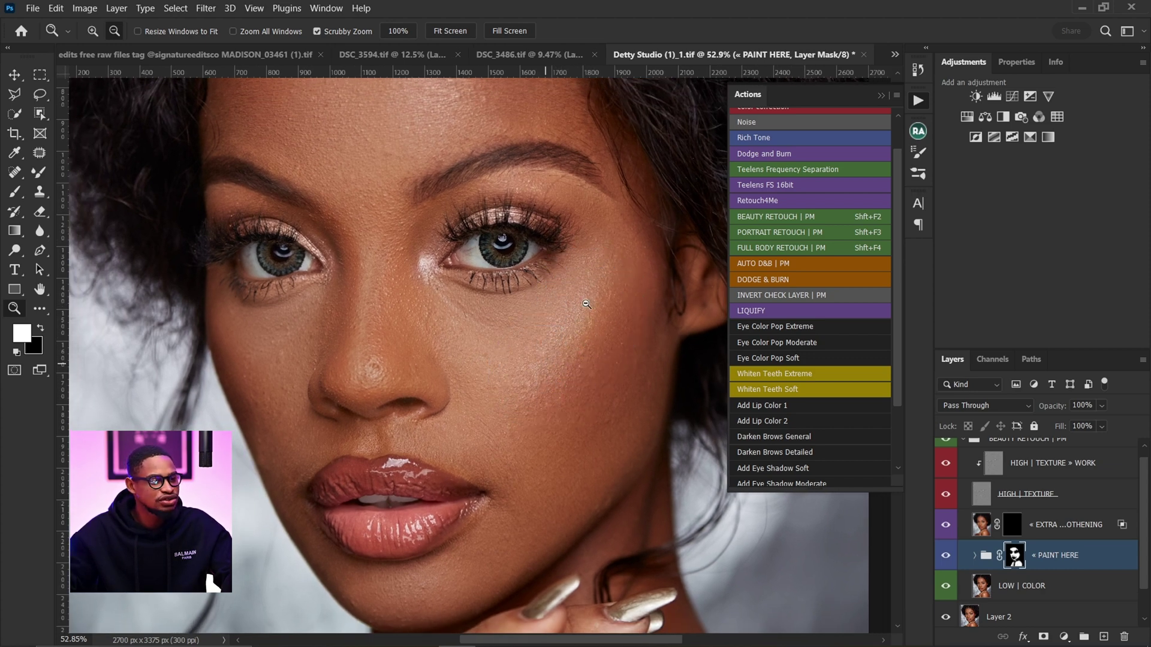
pyautogui.press('b')
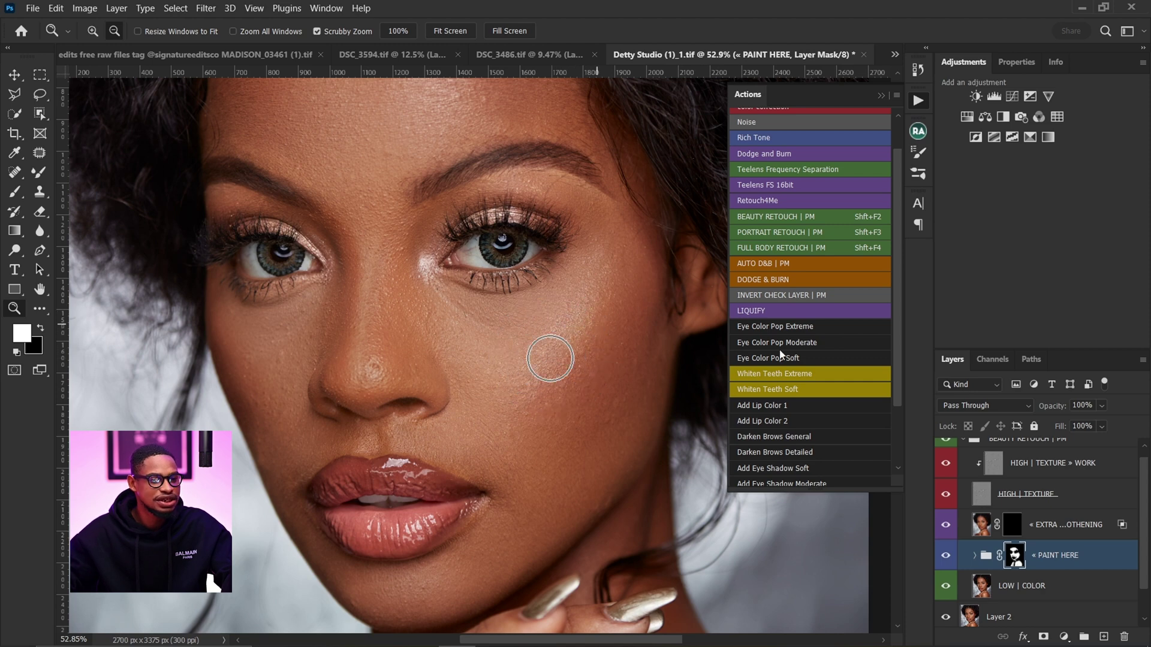
pyautogui.press('z')
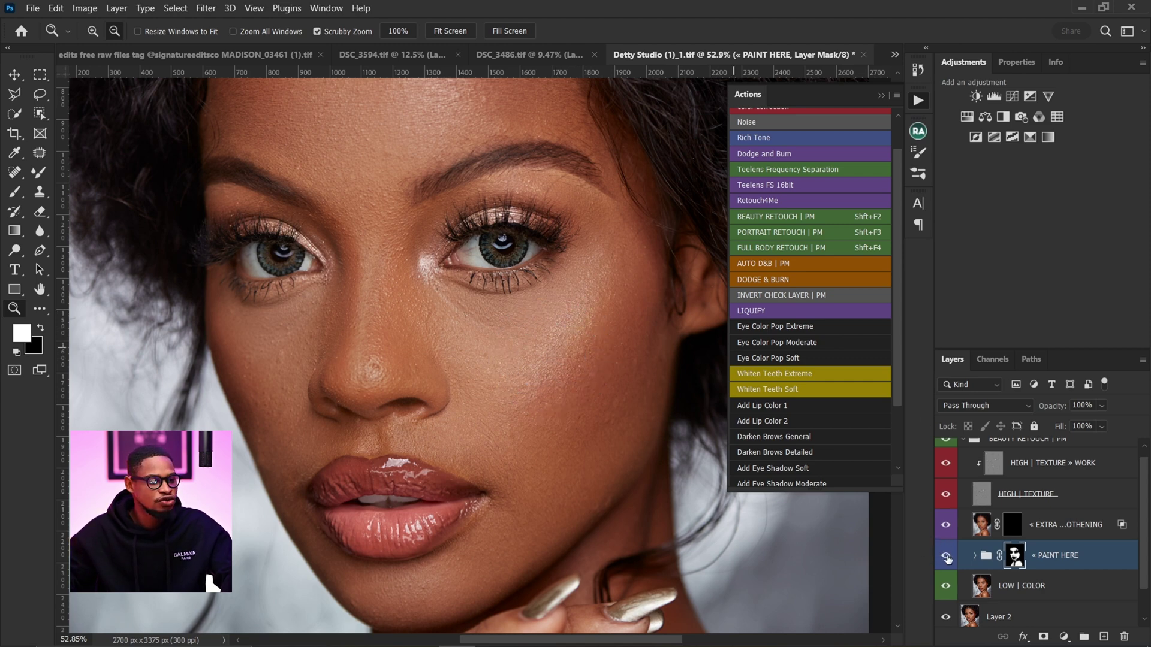
# Compare the close-up skin with and without the « PAINT HERE group, and check the forehead texture.
pyautogui.click(947, 555)
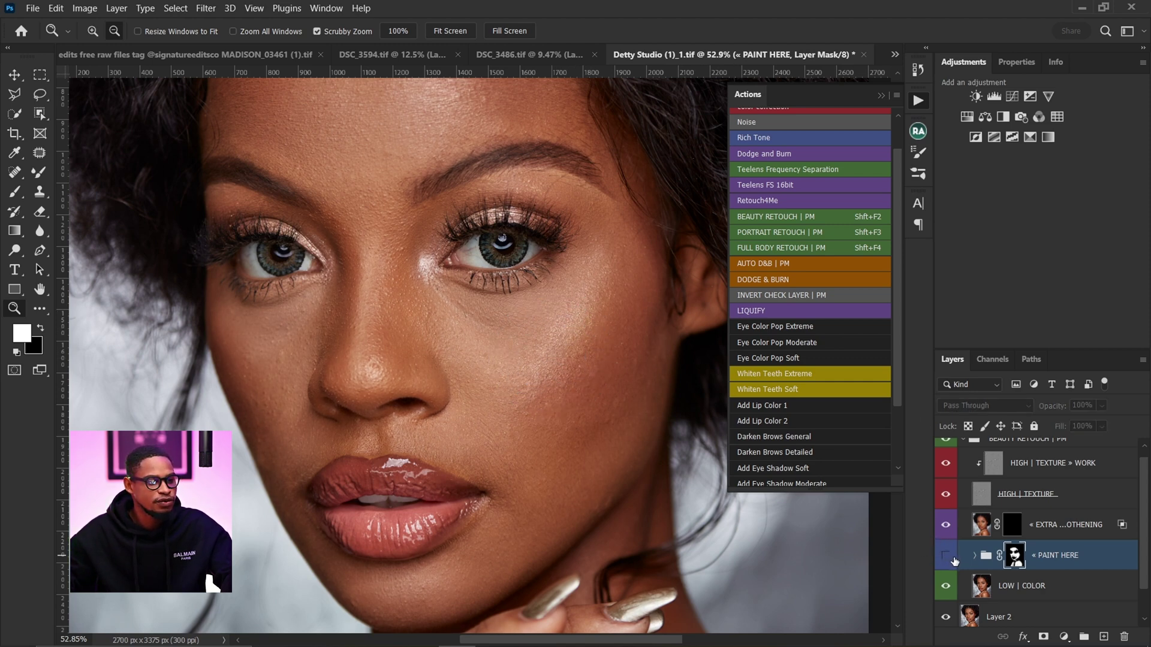
pyautogui.click(947, 557)
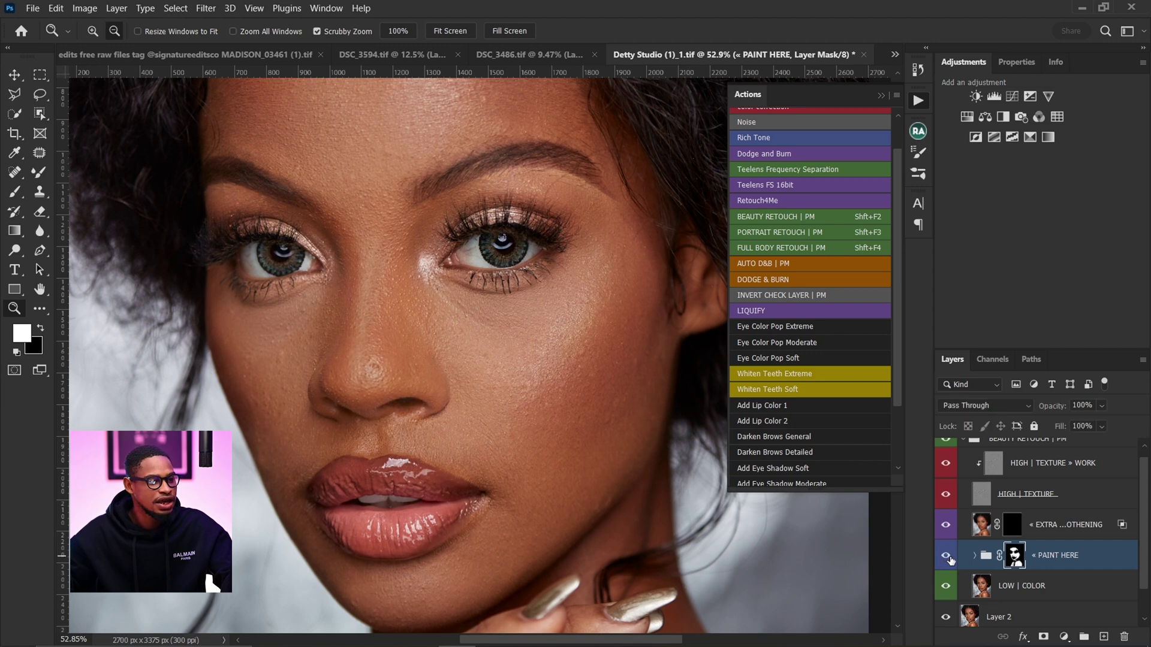
pyautogui.scroll(3, 490, 305)
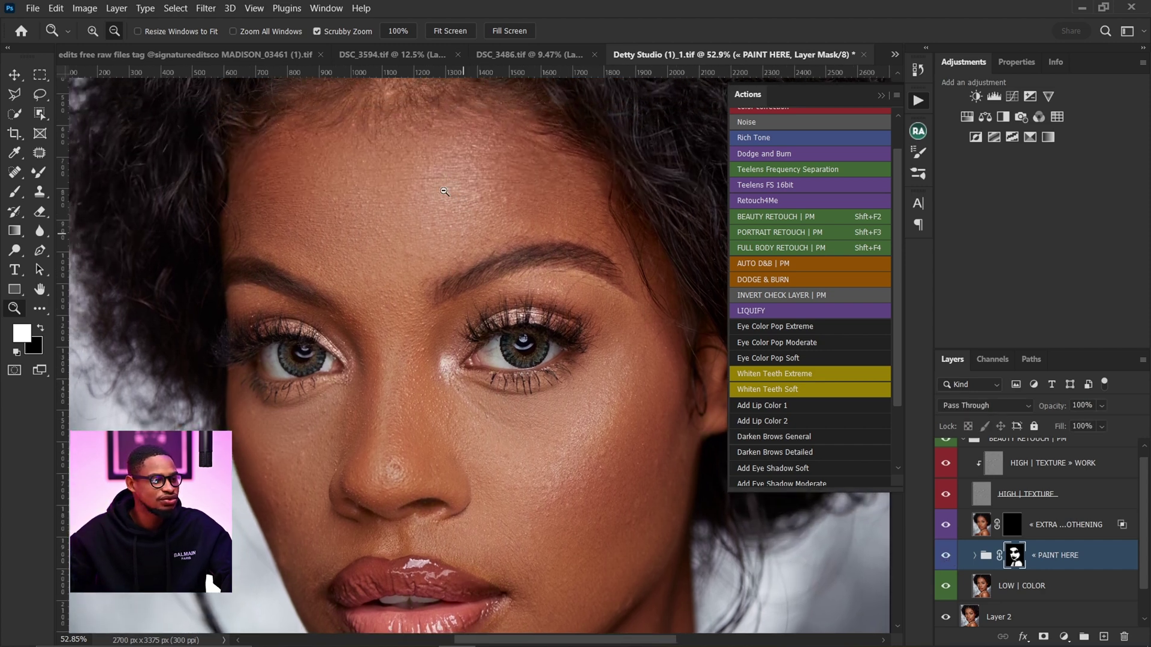
pyautogui.moveTo(492, 271); pyautogui.dragTo(424, 274)
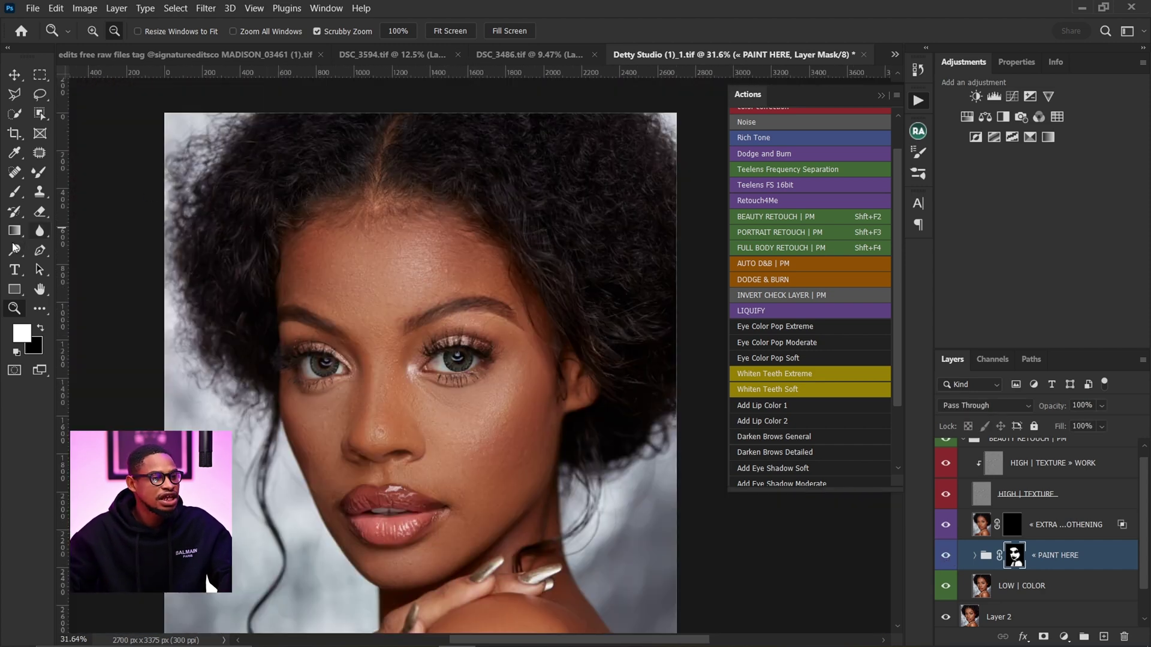
# Paint the forehead and broad cheek into the « EXTRA SMOOTHENING mask with a 300 px brush at 20% flow.
pyautogui.click(14, 193)
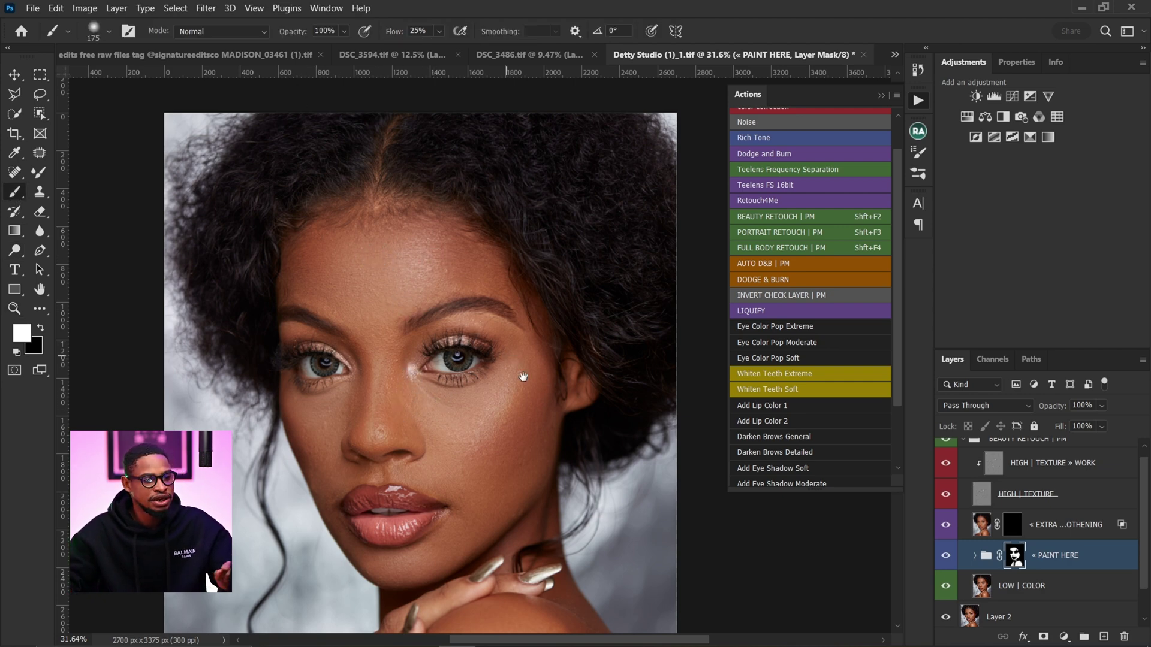
pyautogui.moveTo(523, 376)
pyautogui.mouseDown()
pyautogui.moveTo(526, 303)
pyautogui.moveTo(527, 372)
pyautogui.moveTo(431, 362)
pyautogui.mouseUp()
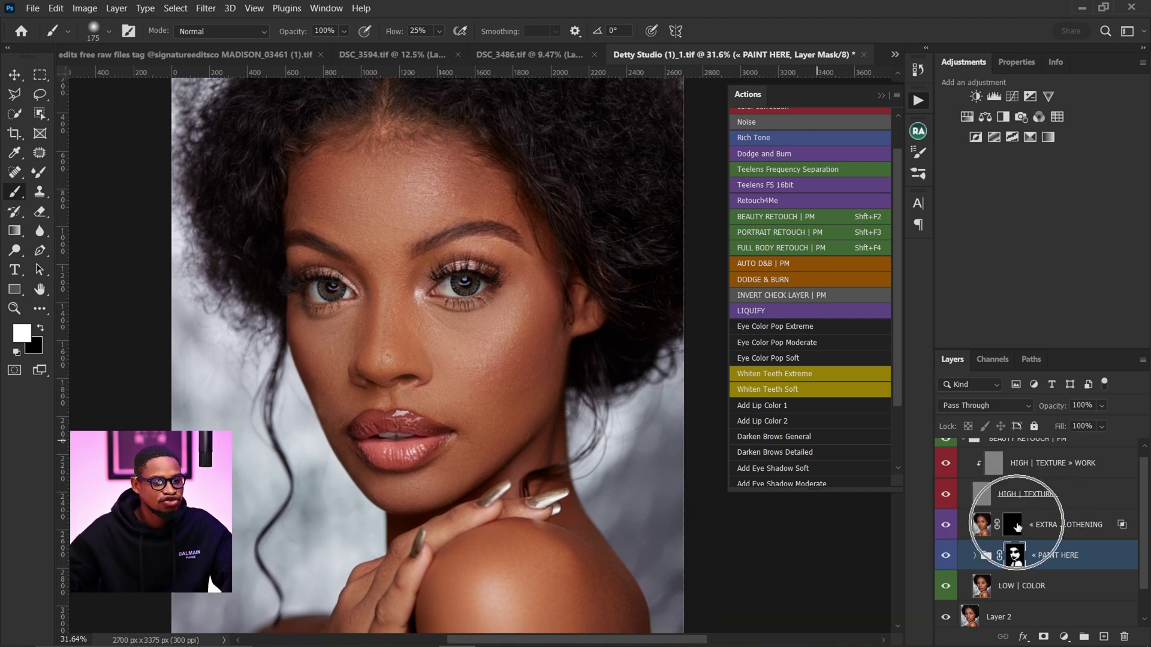
pyautogui.click(1010, 527)
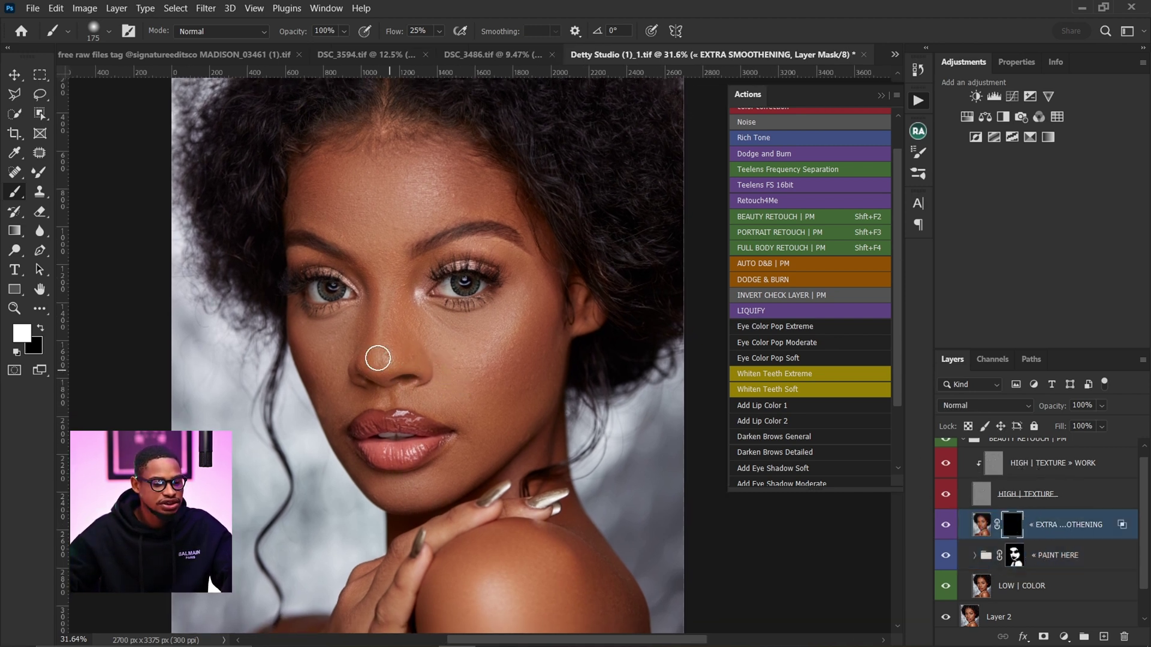
pyautogui.press(']')
pyautogui.press(']')
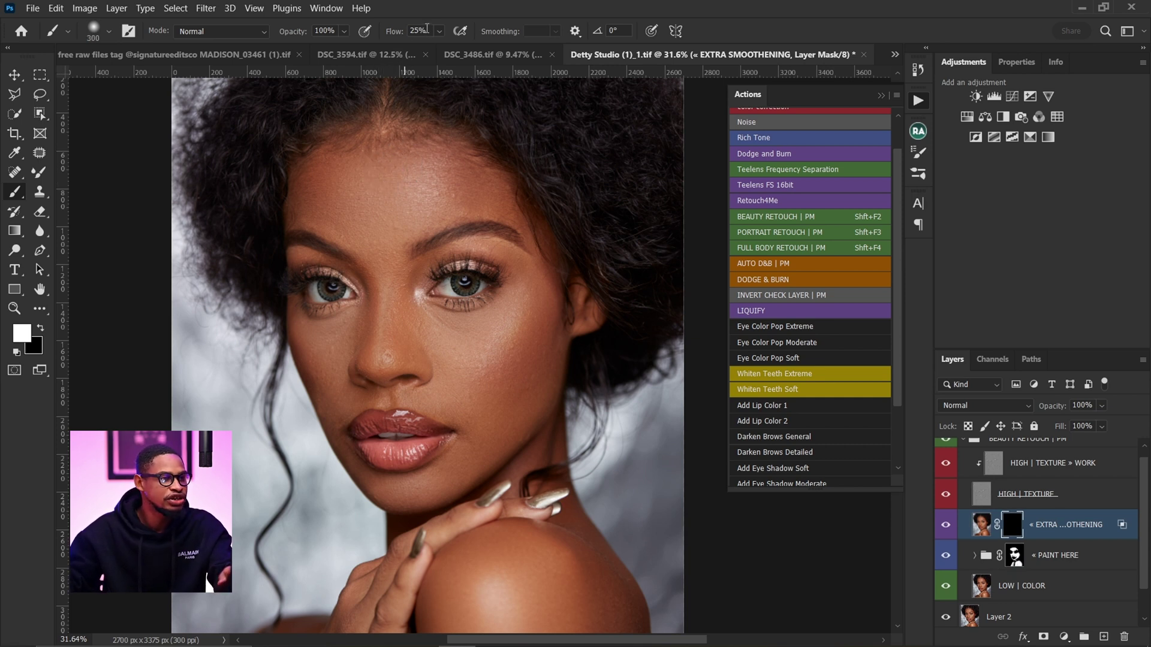
pyautogui.write('20')
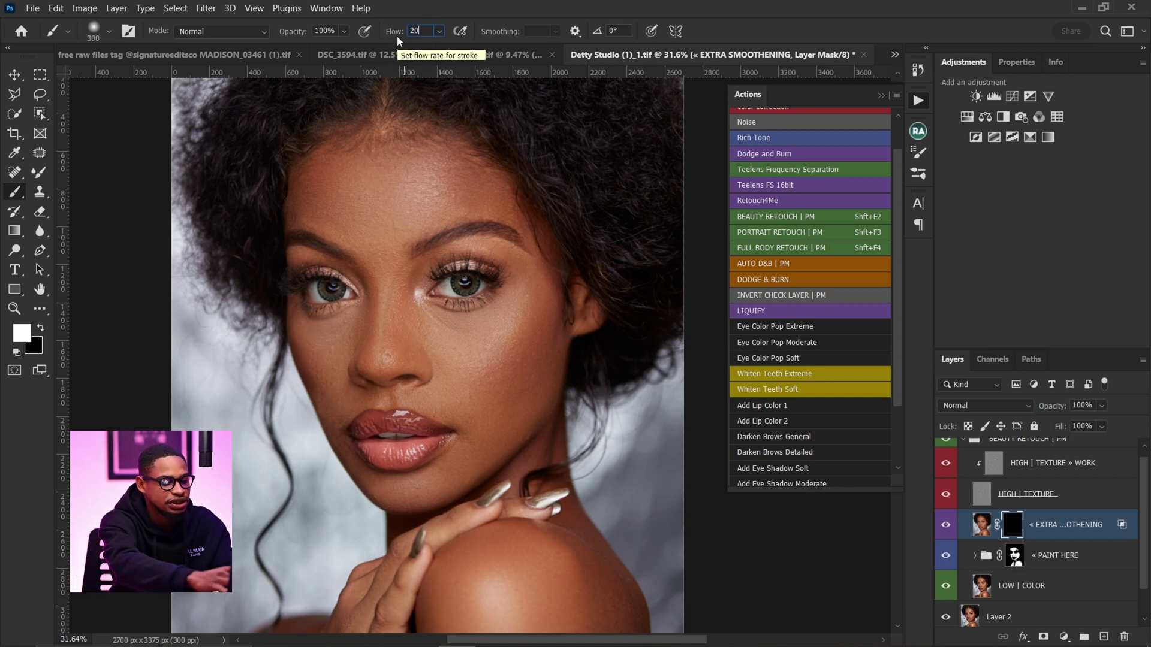
pyautogui.press('Return')
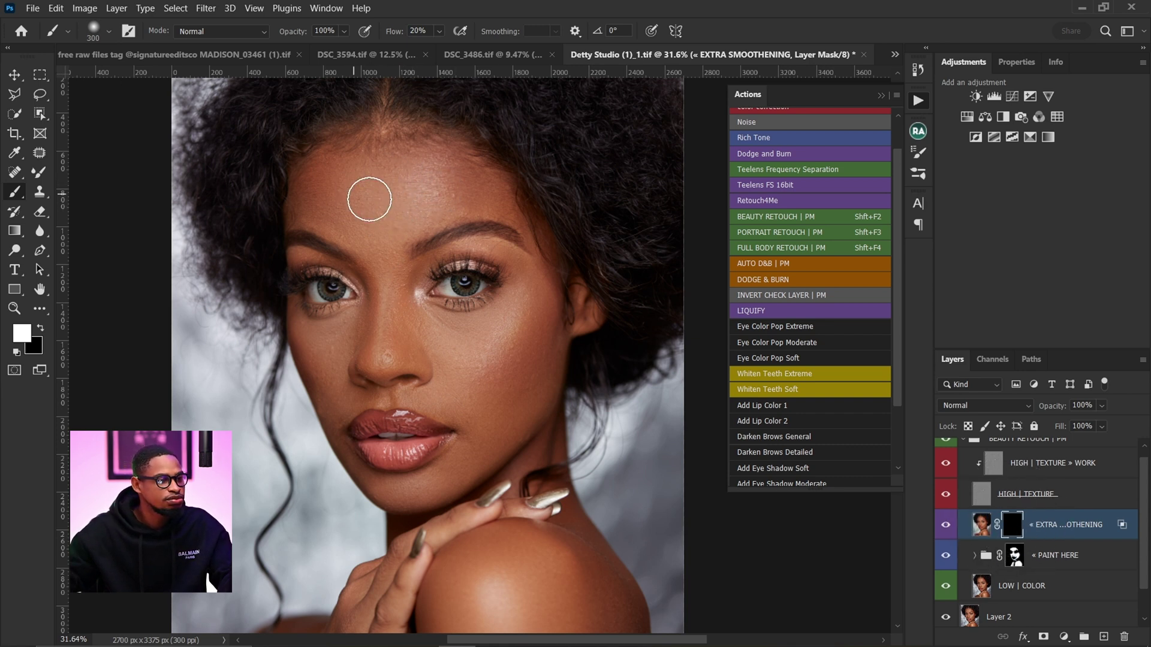
pyautogui.moveTo(363, 211)
pyautogui.mouseDown()
pyautogui.moveTo(386, 370)
pyautogui.moveTo(383, 342)
pyautogui.moveTo(456, 338)
pyautogui.moveTo(515, 312)
pyautogui.moveTo(512, 375)
pyautogui.moveTo(458, 407)
pyautogui.moveTo(506, 400)
pyautogui.moveTo(506, 333)
pyautogui.moveTo(521, 357)
pyautogui.mouseUp()
# Paint the lower cheek, nose and opposite cheek into the « EXTRA SMOOTHENING mask with a 175 px brush.
pyautogui.press('[')
pyautogui.press('[')
pyautogui.press('[')
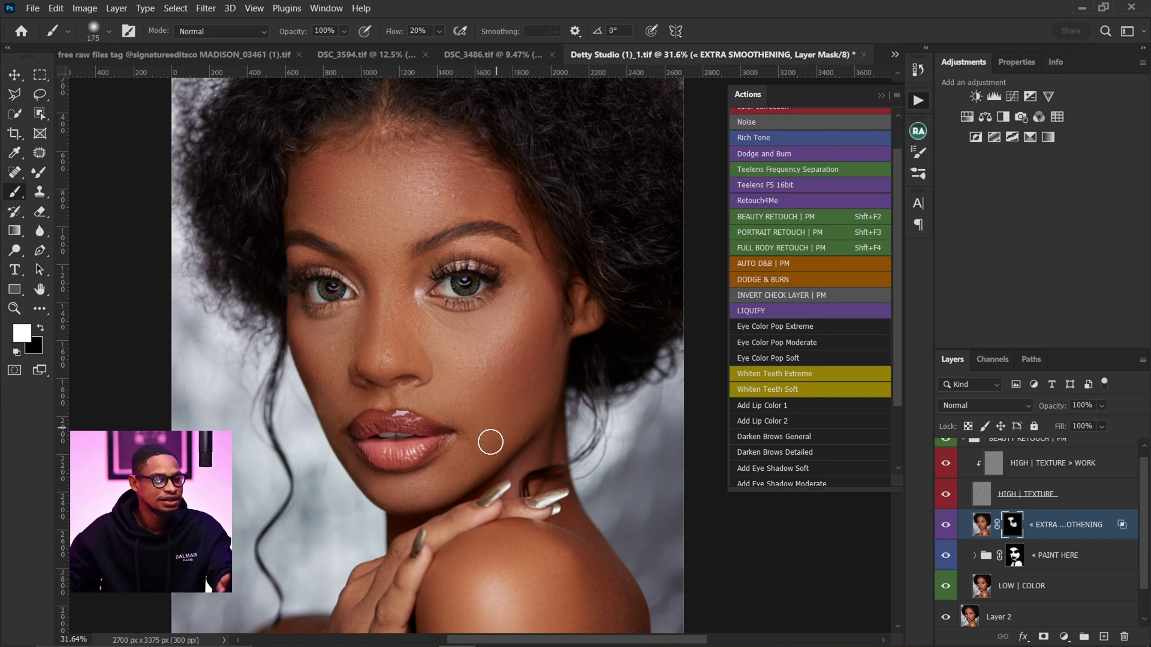
pyautogui.moveTo(374, 340); pyautogui.dragTo(376, 335)
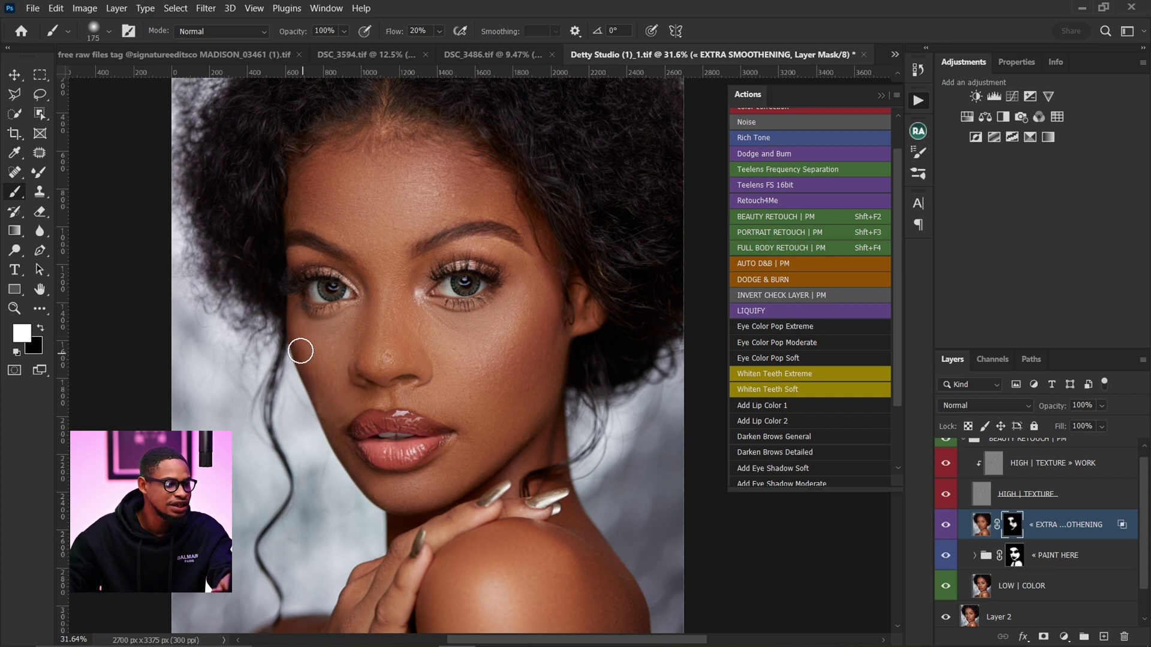
pyautogui.moveTo(300, 351); pyautogui.dragTo(340, 358)
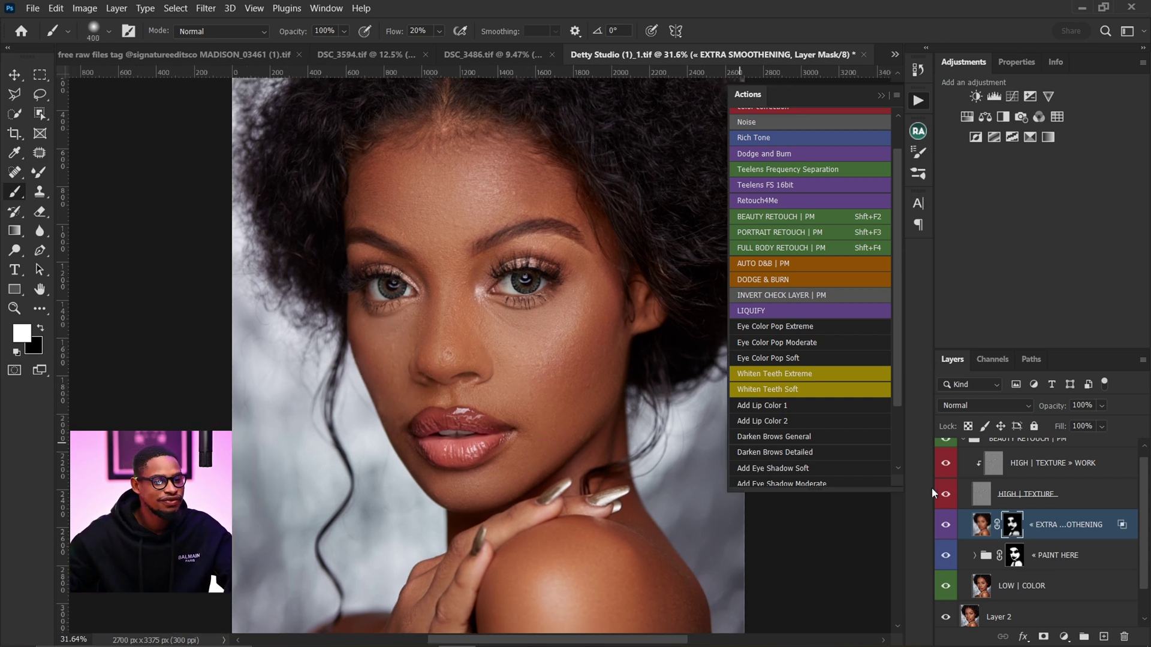
# Compare the portrait with the « EXTRA SMOOTHENING layer hidden and shown, and inspect the face more closely.
pyautogui.click(946, 526)
pyautogui.click(946, 525)
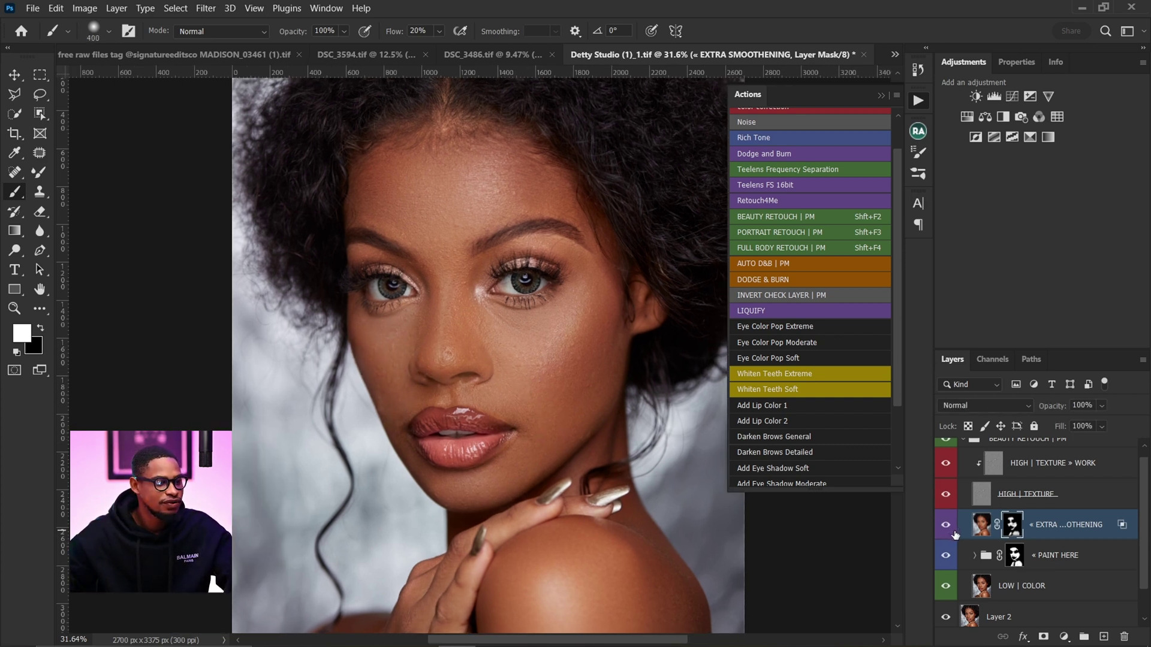
pyautogui.click(952, 531)
pyautogui.click(951, 531)
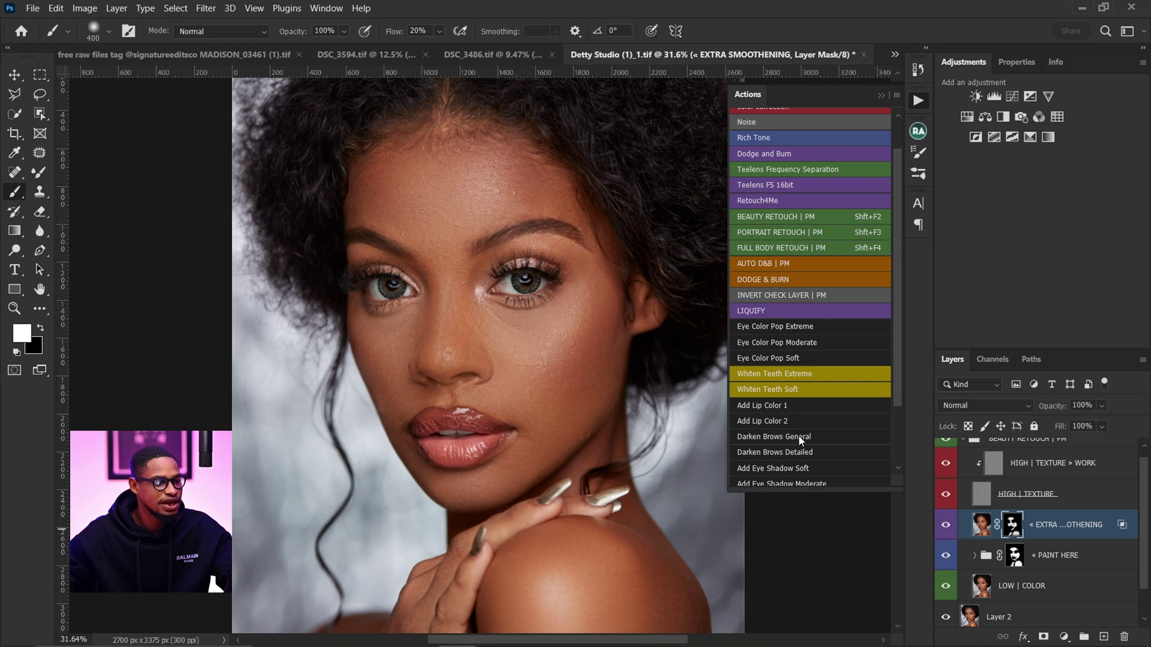
pyautogui.press('z')
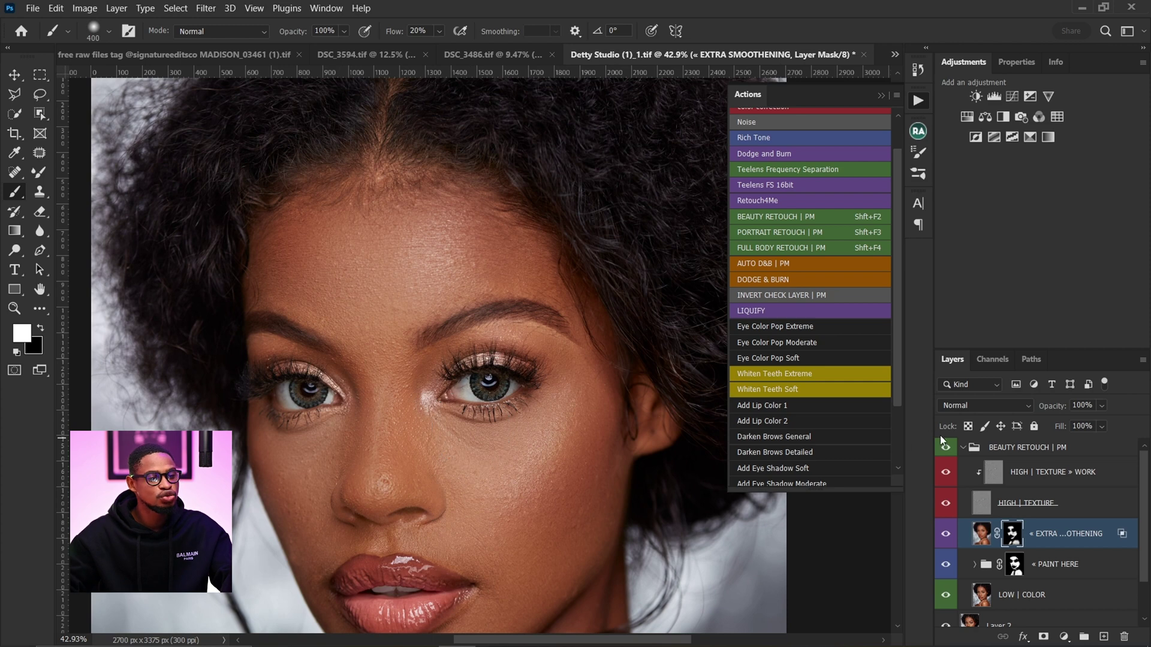
pyautogui.press('ctrl')
pyautogui.press('ctrl')
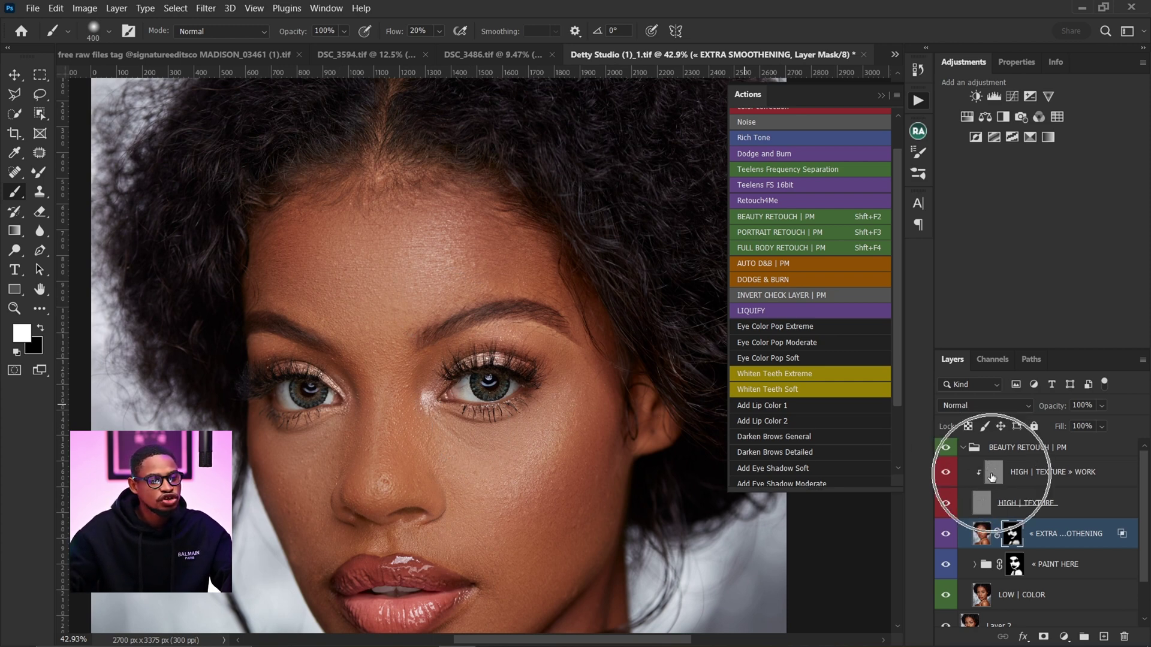
# Set up the Clone Stamp with a 20 px brush on the HIGH | TEXTURE » WORK layer over the forehead.
pyautogui.click(993, 478)
pyautogui.scroll(2, 527, 249)
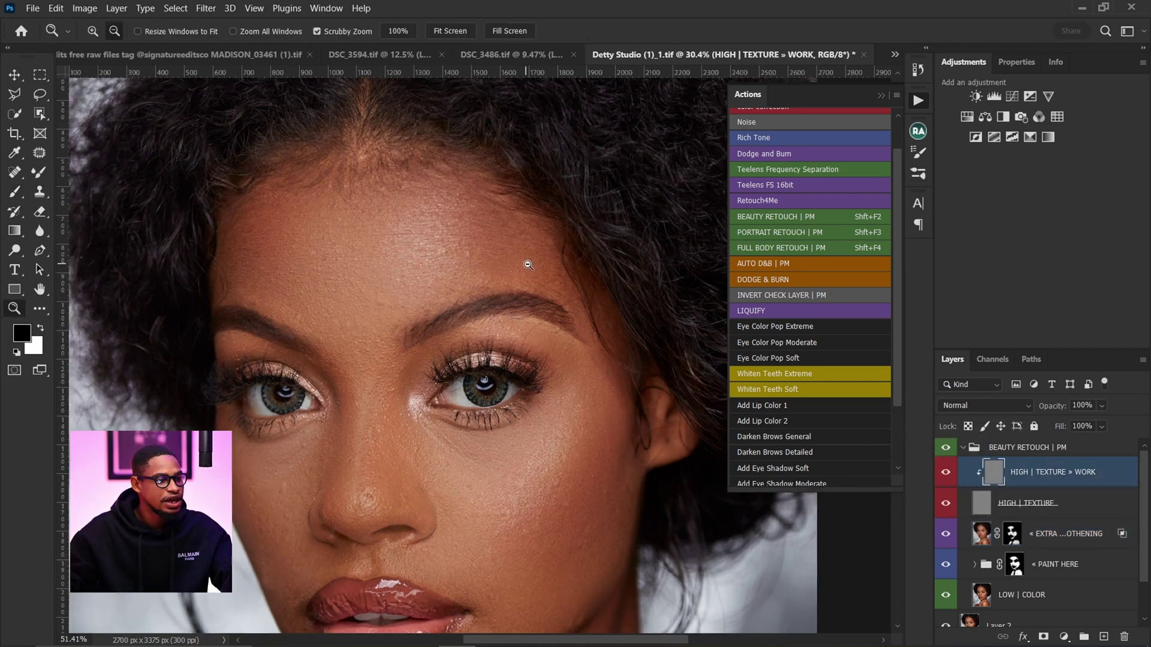
pyautogui.press('x')
pyautogui.click(40, 191)
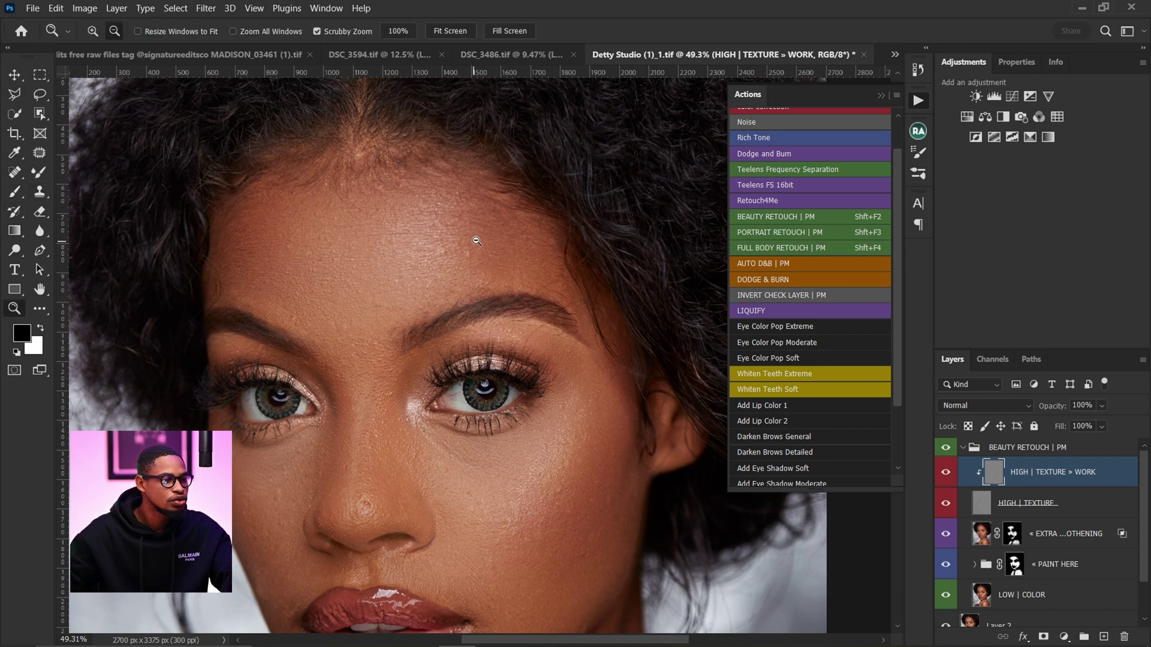
pyautogui.scroll(2, 473, 254)
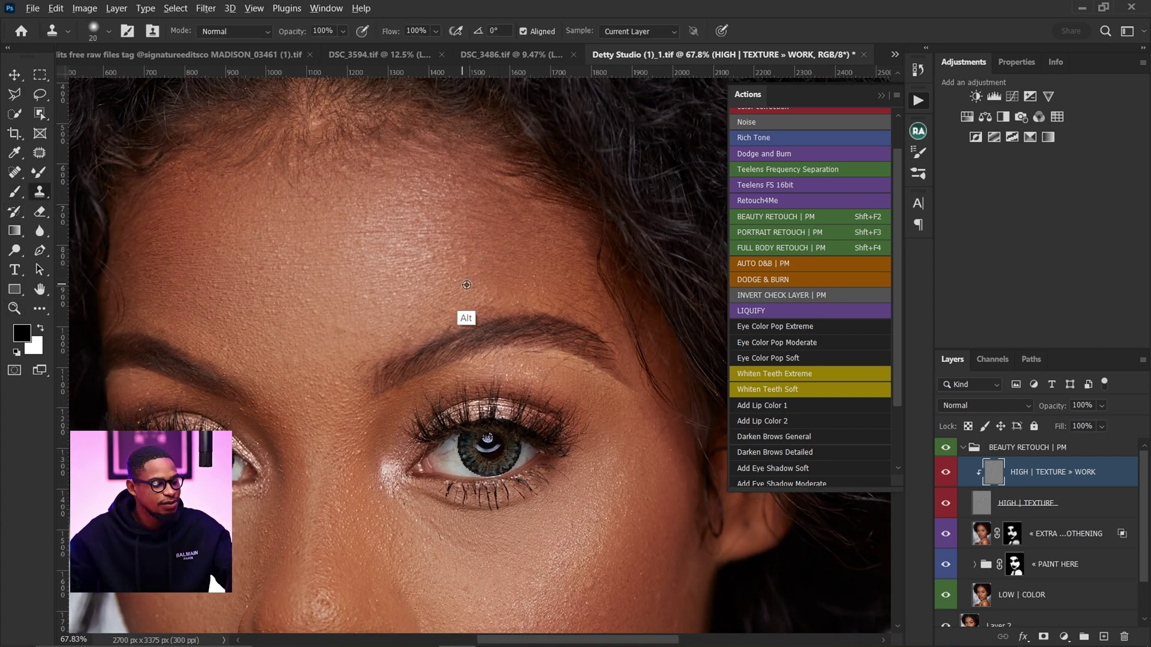
# Collapse the BEAUTY RETOUCH | PM group and compare the whole portrait with it hidden and shown.
pyautogui.click(962, 449)
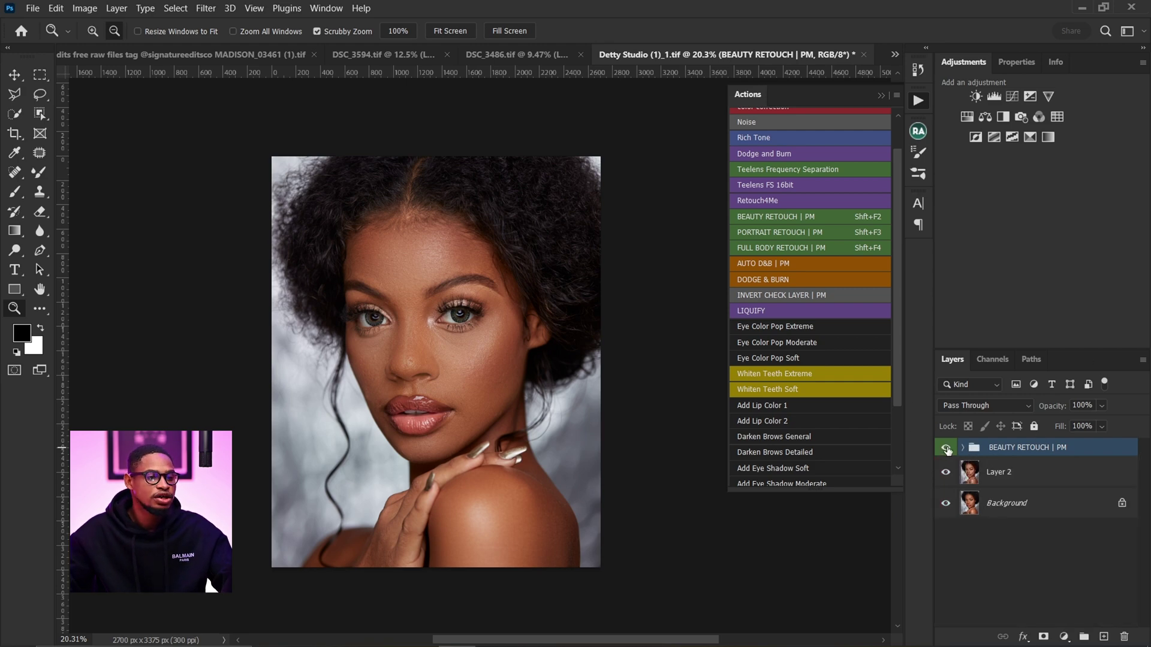
pyautogui.click(947, 447)
pyautogui.click(945, 448)
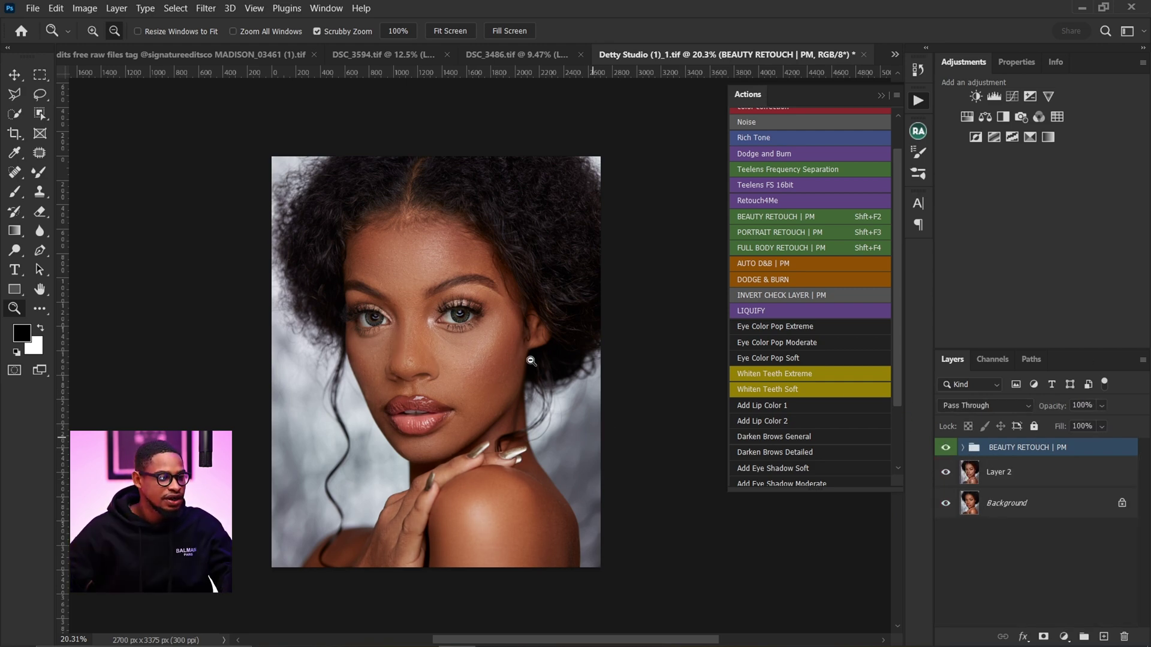
pyautogui.moveTo(464, 368); pyautogui.dragTo(470, 404)
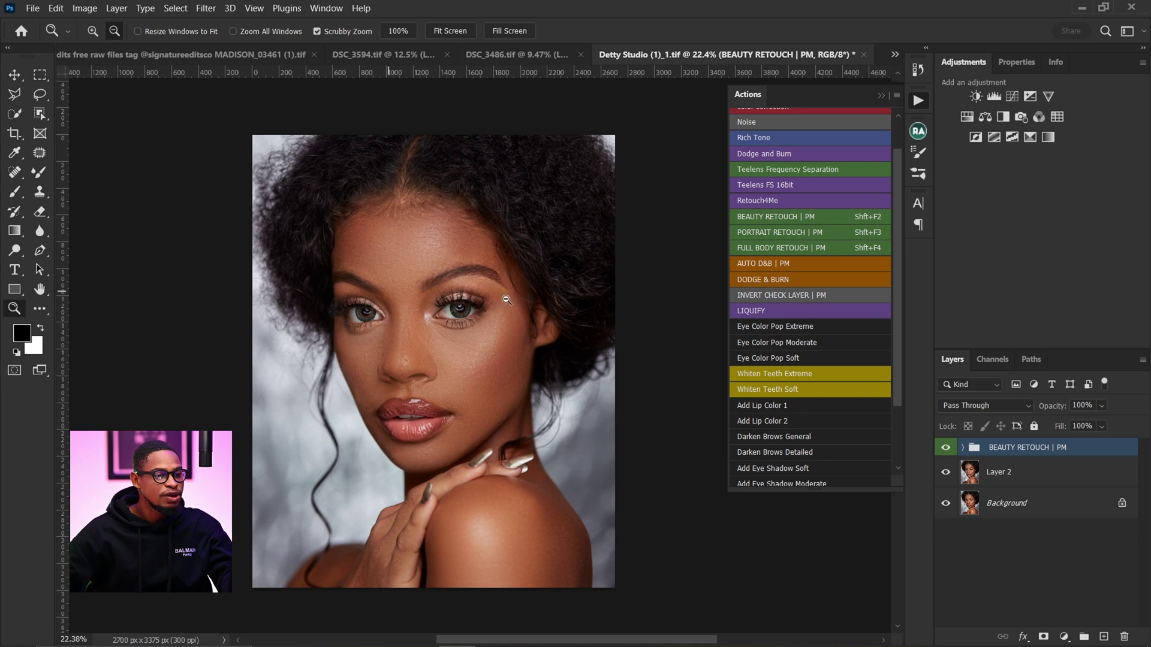
# Try lowering the « PAINT HERE group's opacity to about 77%, then select « EXTRA SMOOTHENING and collapse BEAUTY RETOUCH | PM.
pyautogui.click(963, 449)
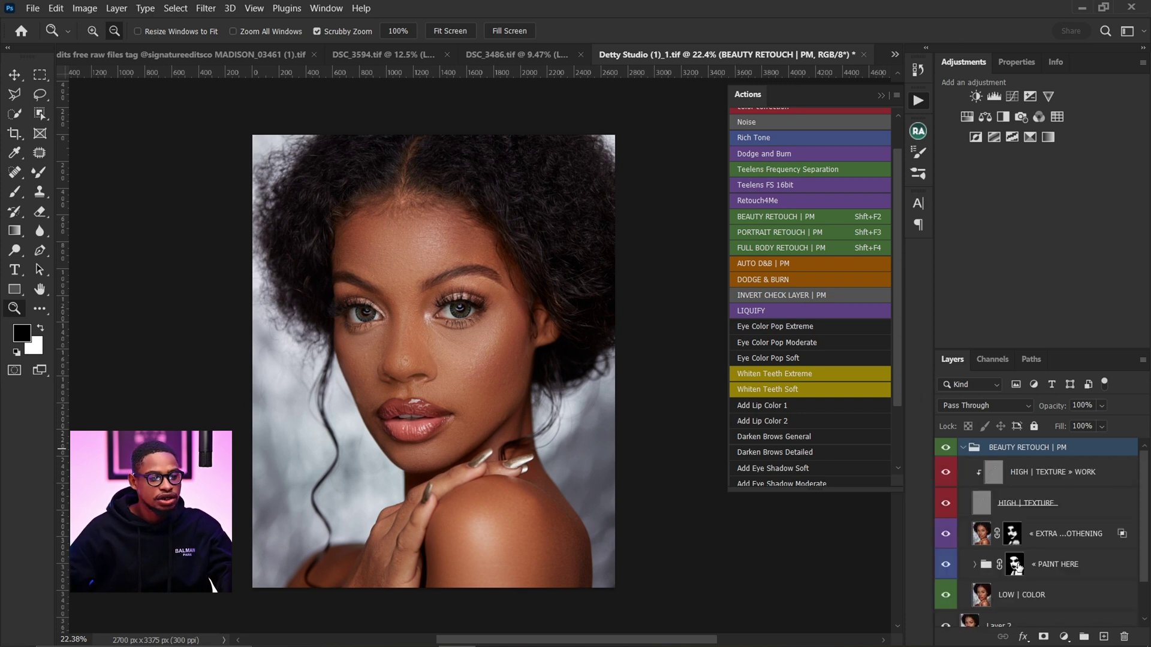
pyautogui.click(1015, 565)
pyautogui.press('x')
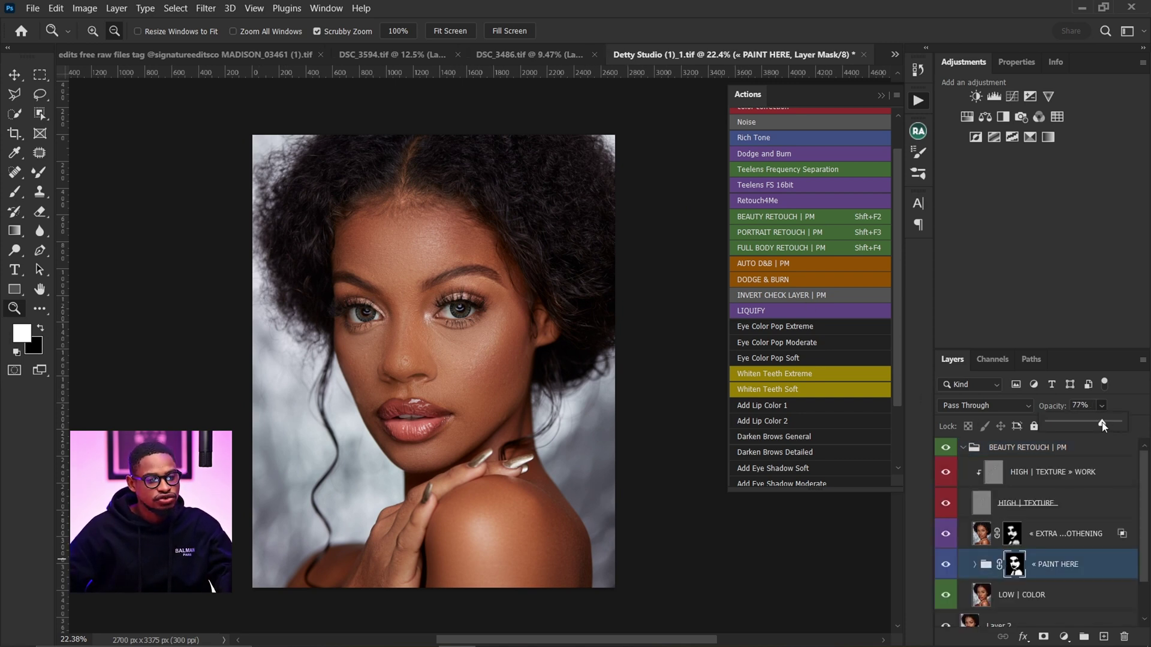
pyautogui.click(1055, 532)
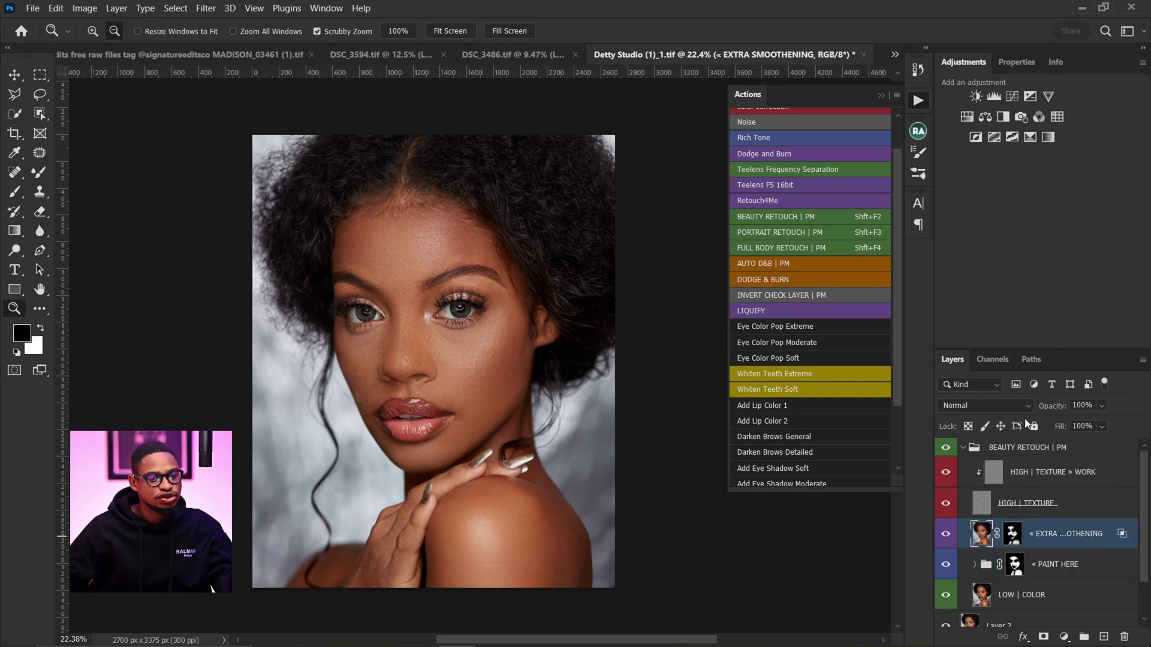
pyautogui.click(963, 448)
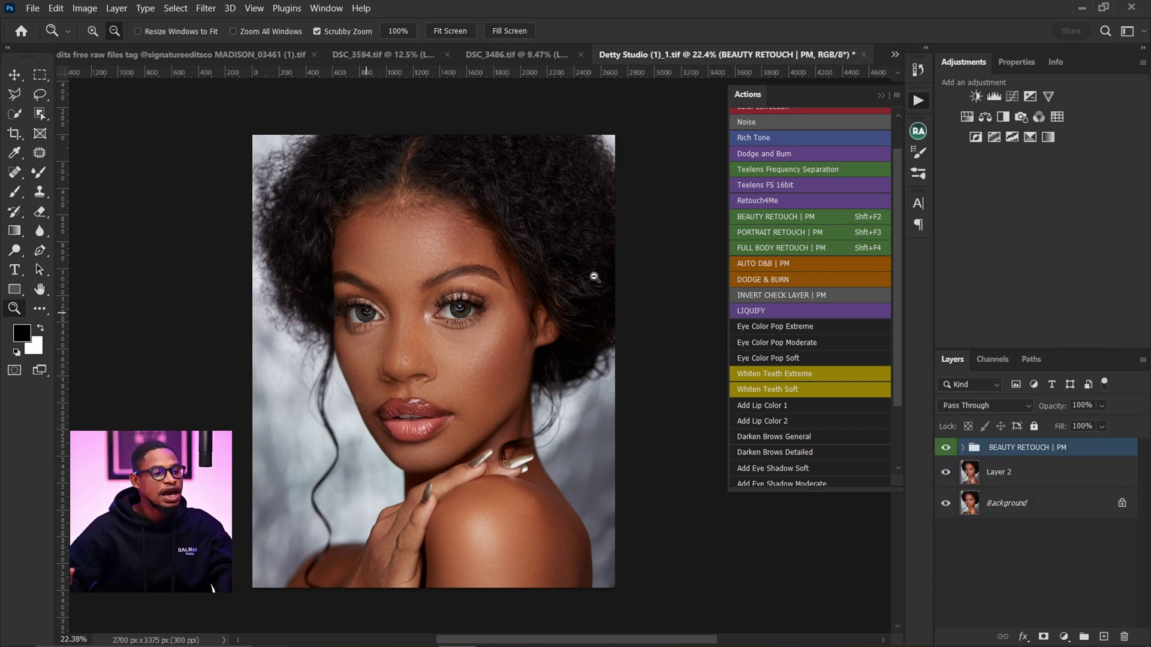
# Run the AUTO D&B | PM action above the BEAUTY RETOUCH | PM group and look briefly inside the new group.
pyautogui.click(775, 264)
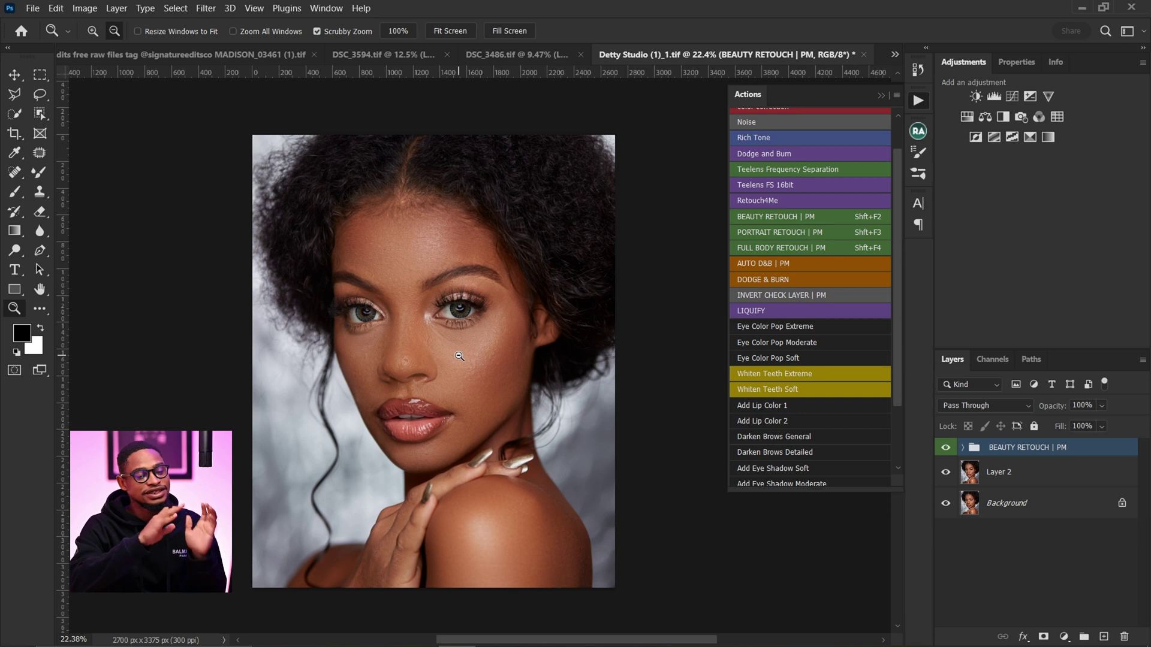
pyautogui.click(781, 269)
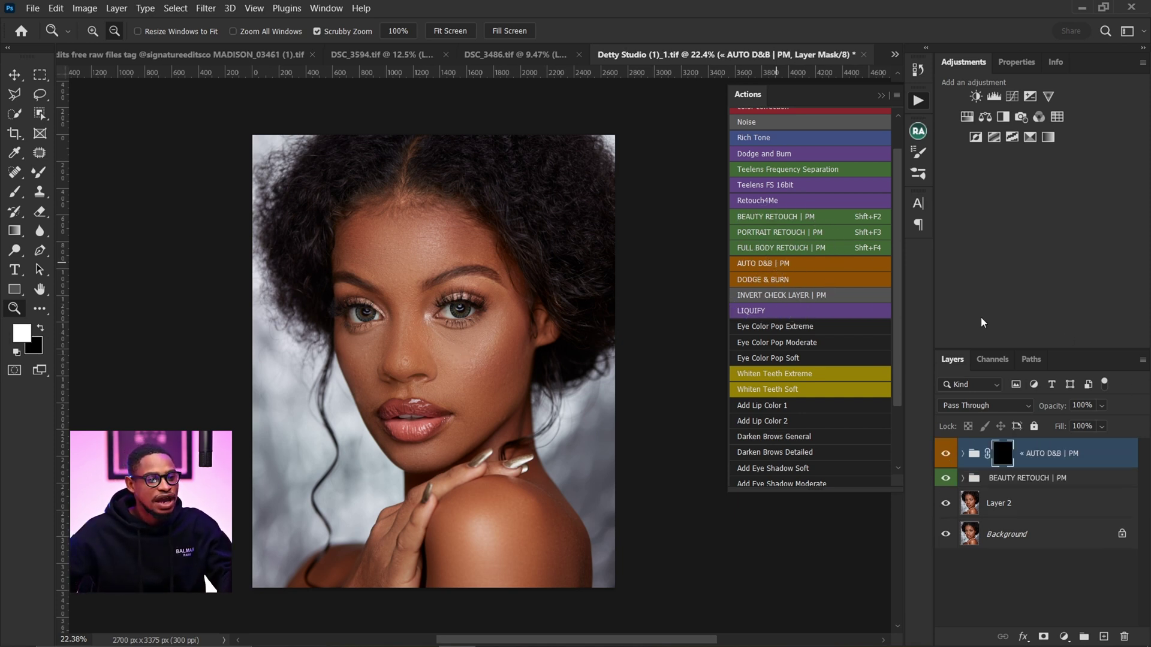
pyautogui.click(963, 454)
pyautogui.click(963, 455)
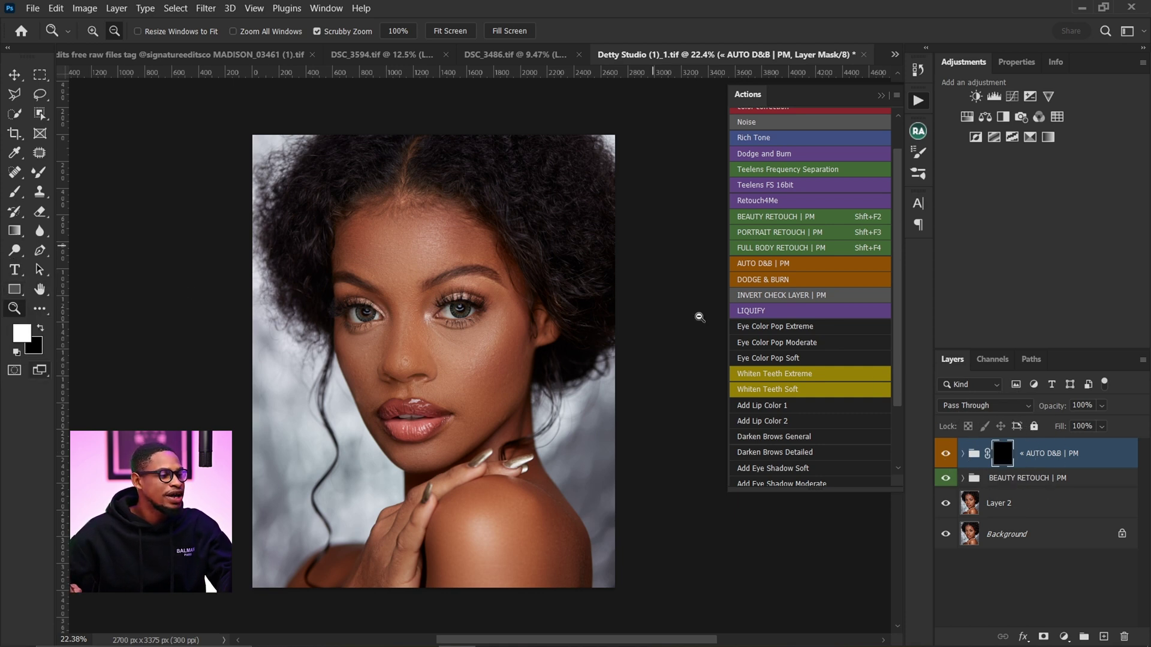
# Paint the forehead, nose and cheeks into the « AUTO D&B | PM mask in white, with the brush at 100% flow.
pyautogui.press('b')
pyautogui.click(440, 31)
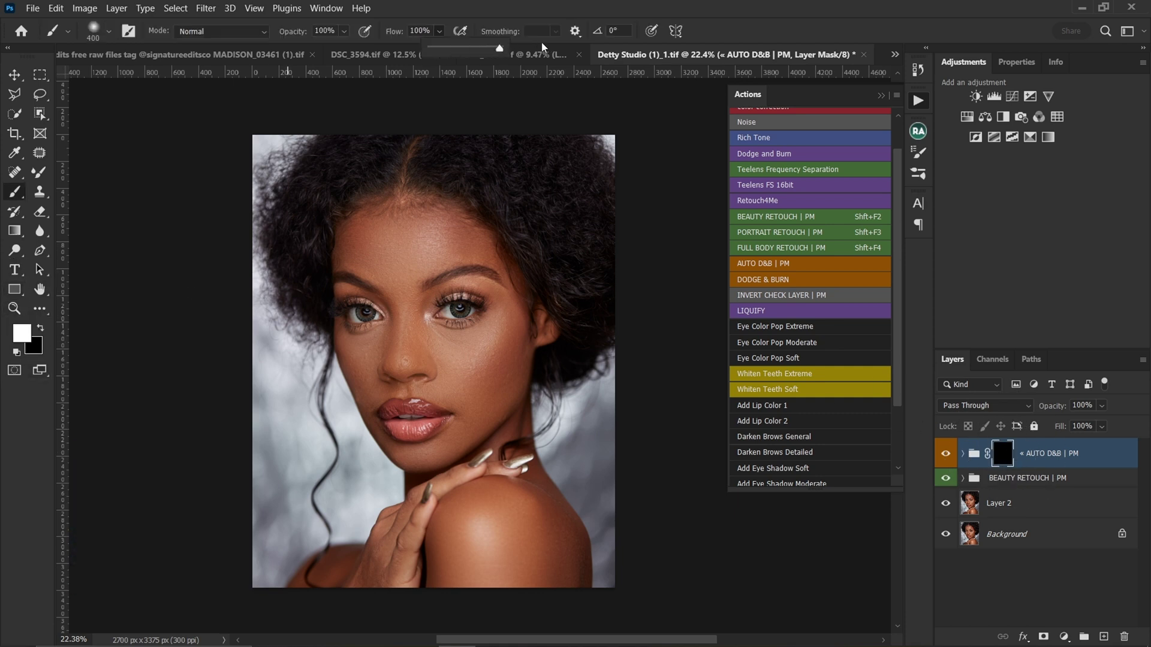
pyautogui.press('[')
pyautogui.press('[')
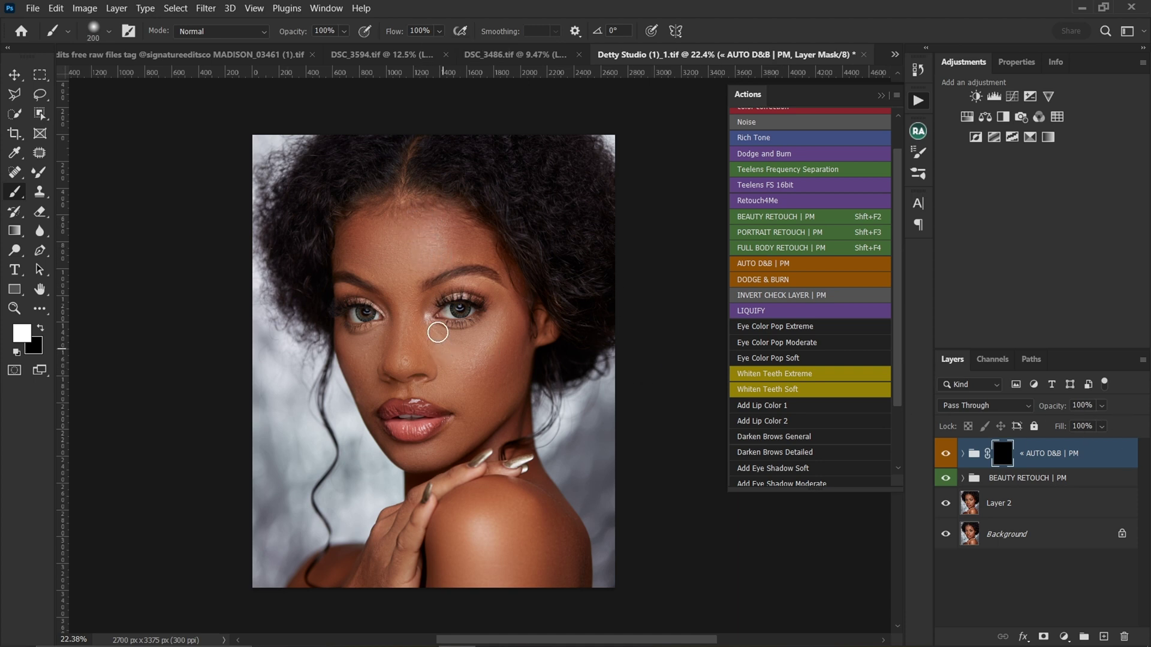
pyautogui.press(']')
pyautogui.press(']')
pyautogui.press(']')
pyautogui.press(']')
pyautogui.press('[')
pyautogui.press('[')
pyautogui.press('[')
pyautogui.press('[')
pyautogui.moveTo(402, 244)
pyautogui.mouseDown()
pyautogui.moveTo(362, 237)
pyautogui.moveTo(387, 220)
pyautogui.moveTo(367, 260)
pyautogui.moveTo(456, 237)
pyautogui.moveTo(404, 254)
pyautogui.moveTo(383, 237)
pyautogui.moveTo(373, 257)
pyautogui.moveTo(411, 313)
pyautogui.moveTo(407, 337)
pyautogui.moveTo(480, 356)
pyautogui.moveTo(472, 384)
pyautogui.moveTo(455, 359)
pyautogui.moveTo(447, 377)
pyautogui.moveTo(381, 330)
pyautogui.moveTo(352, 352)
pyautogui.moveTo(379, 358)
pyautogui.mouseUp()
# Extend the painted area of the « AUTO D&B | PM mask over the lower cheek and chin, reducing the brush to 250 px.
pyautogui.press('[')
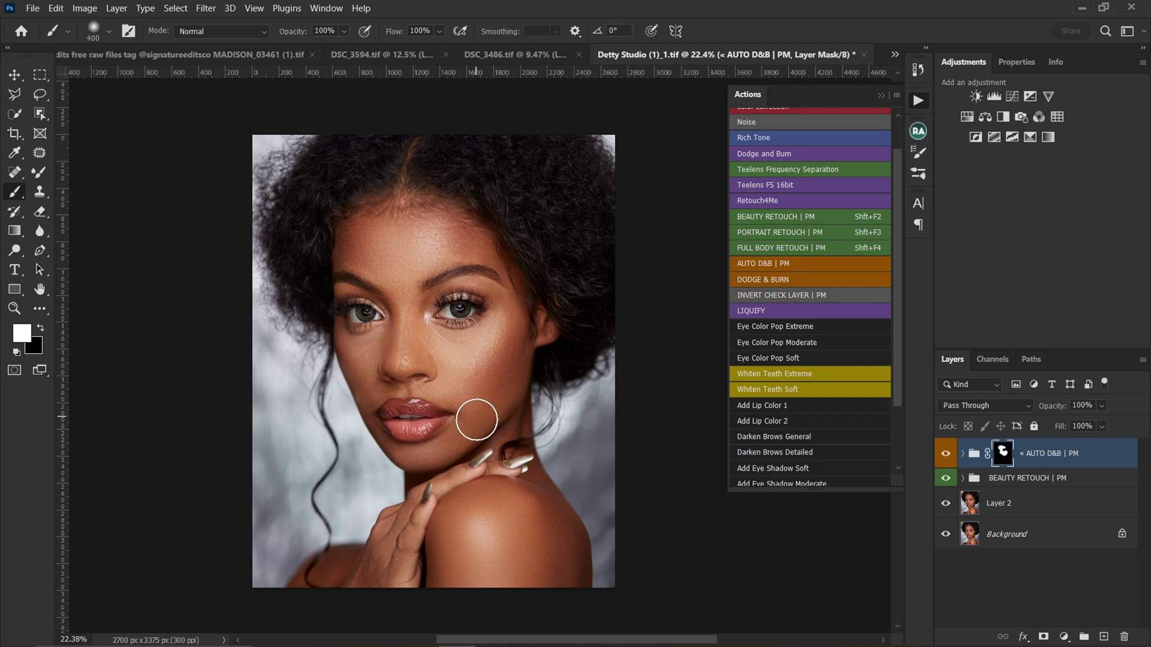
pyautogui.press('[')
pyautogui.press('[')
pyautogui.press('[')
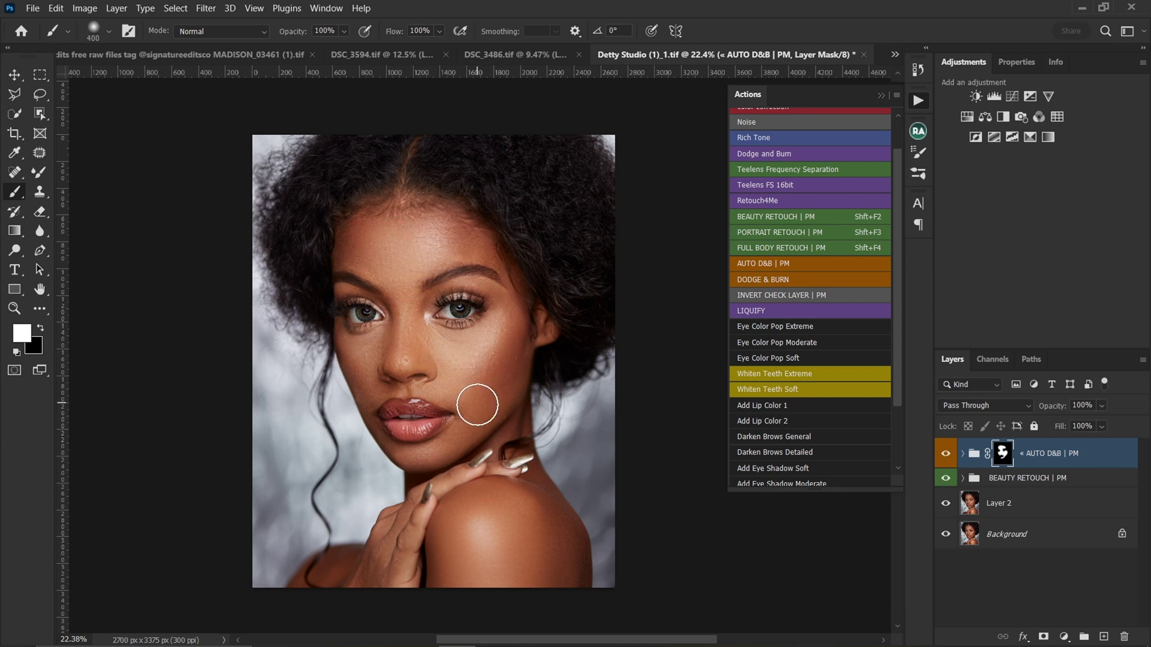
pyautogui.press('[')
# Paint the shoulder into the « AUTO D&B | PM mask with a 500 px brush and the hand with a 150 px brush.
pyautogui.moveTo(441, 466); pyautogui.dragTo(418, 409)
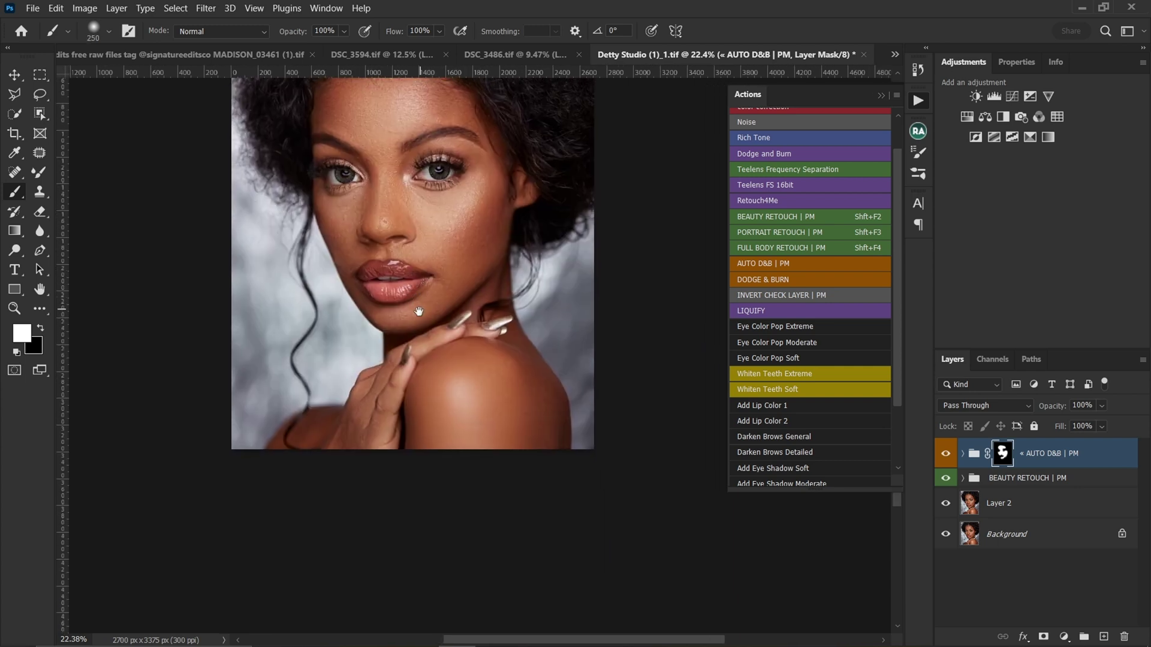
pyautogui.press(']')
pyautogui.press(']')
pyautogui.press(']')
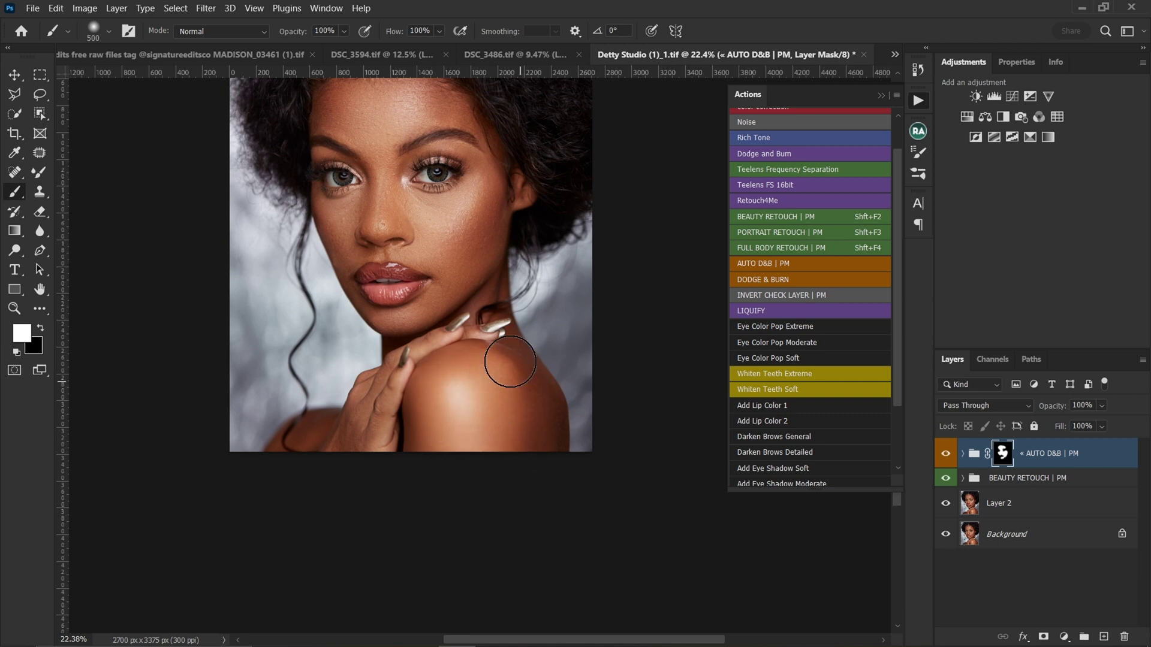
pyautogui.press('[')
pyautogui.press('[')
pyautogui.press('[')
pyautogui.press('[')
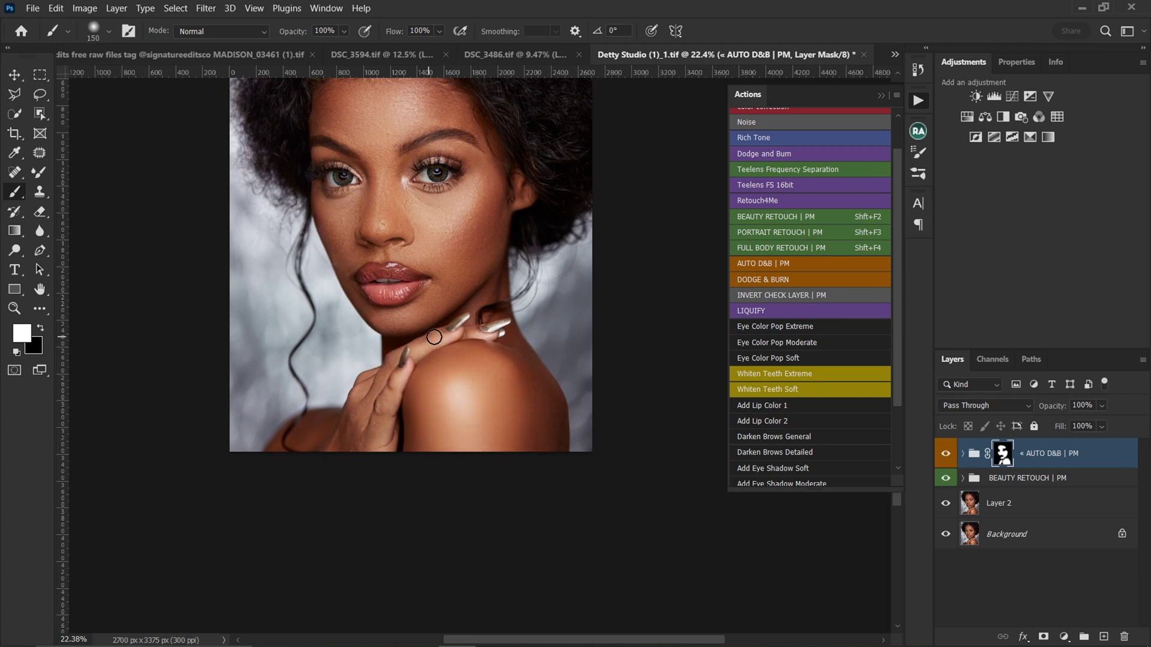
pyautogui.press(']')
pyautogui.press(']')
# Set the « AUTO D&B | PM group's opacity to 40% and compare the face with the group hidden and shown.
pyautogui.moveTo(446, 244); pyautogui.dragTo(498, 380)
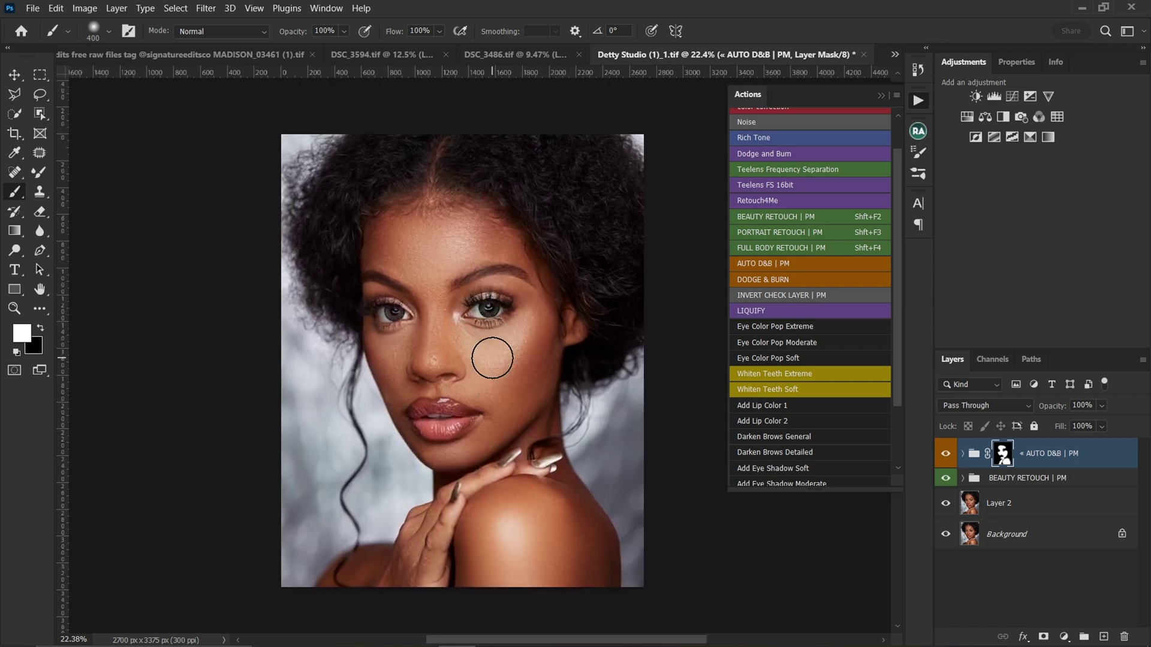
pyautogui.press('z')
pyautogui.moveTo(473, 326)
pyautogui.mouseDown()
pyautogui.moveTo(524, 327)
pyautogui.moveTo(494, 336)
pyautogui.mouseUp()
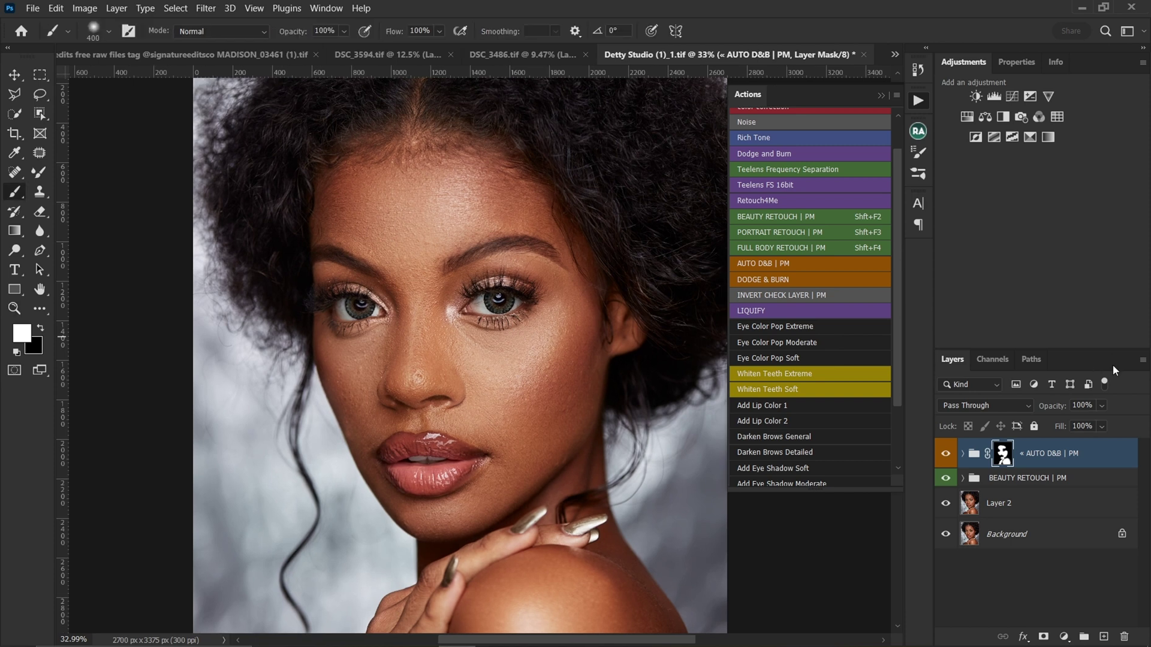
pyautogui.click(1102, 405)
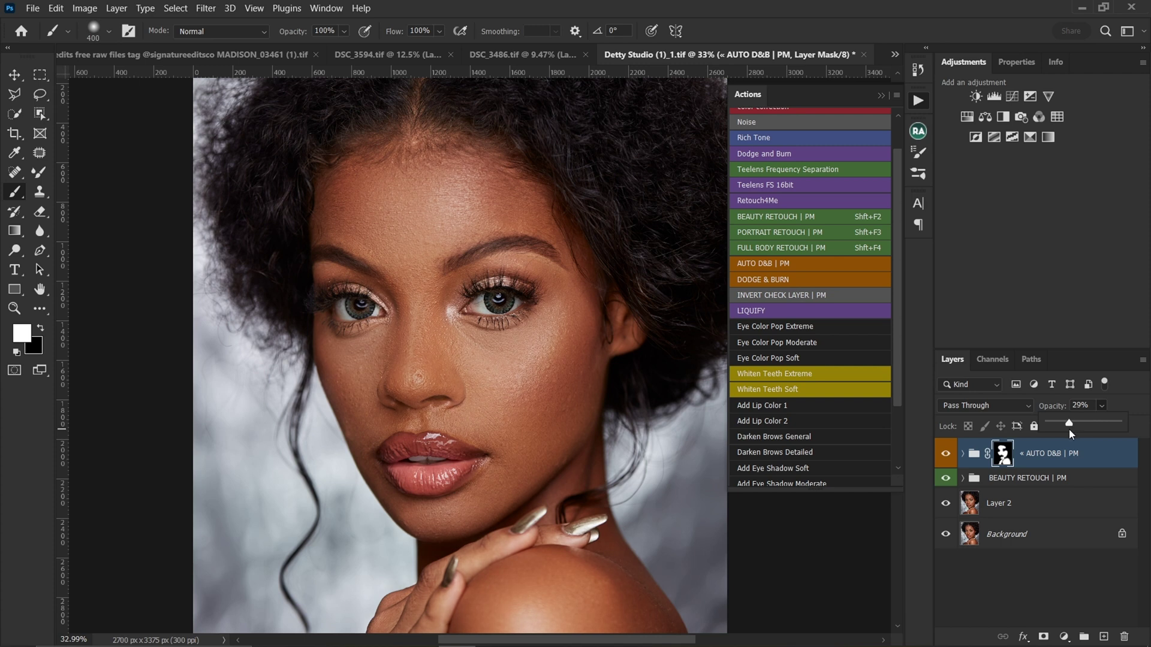
pyautogui.click(945, 455)
pyautogui.click(946, 459)
pyautogui.write('40')
pyautogui.click(946, 459)
pyautogui.click(946, 459)
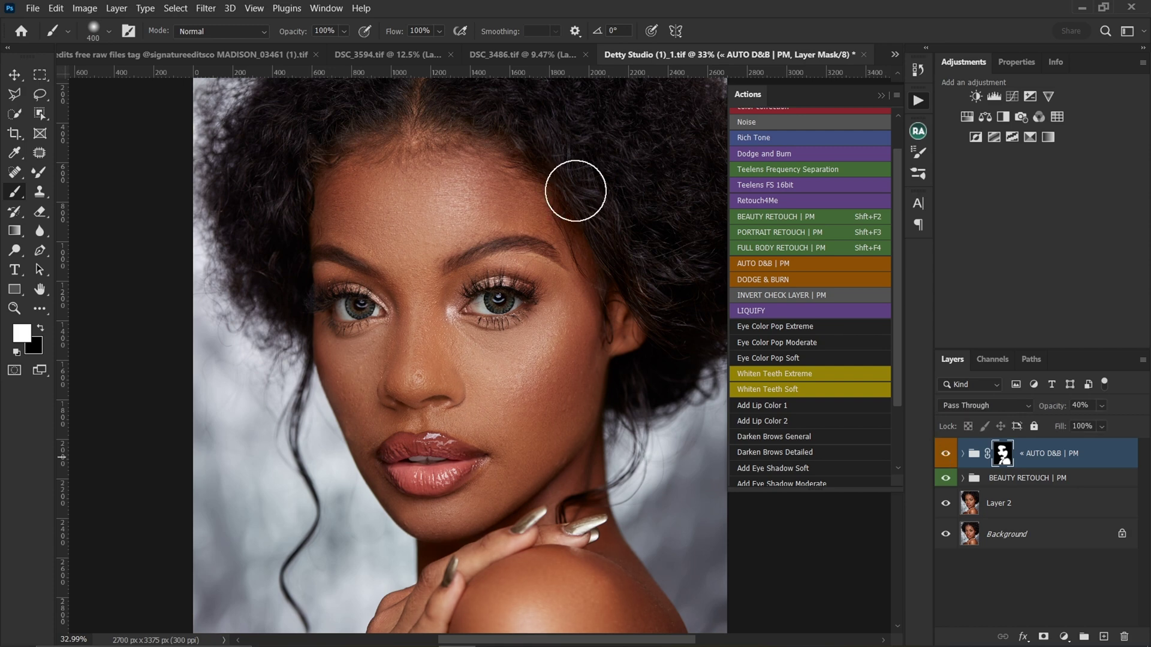
# Switch to the DSC_3486.tif document and examine the seated woman's face and upper body up close.
pyautogui.press('z')
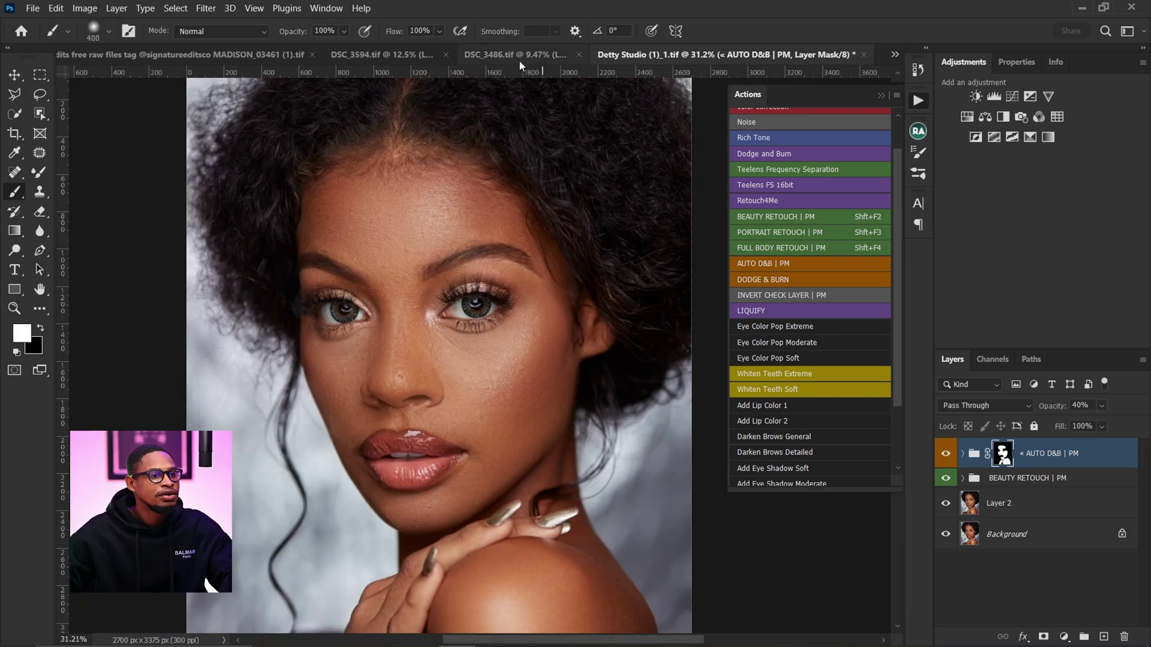
pyautogui.click(509, 57)
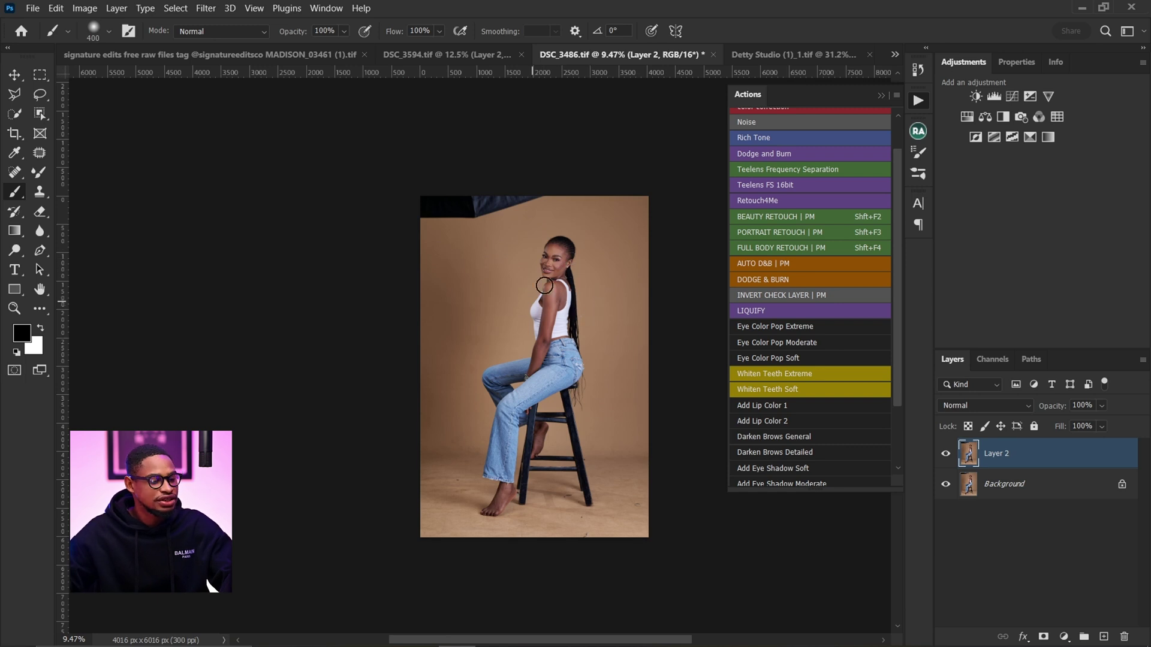
pyautogui.press('z')
pyautogui.moveTo(556, 247); pyautogui.dragTo(624, 250)
pyautogui.press('z')
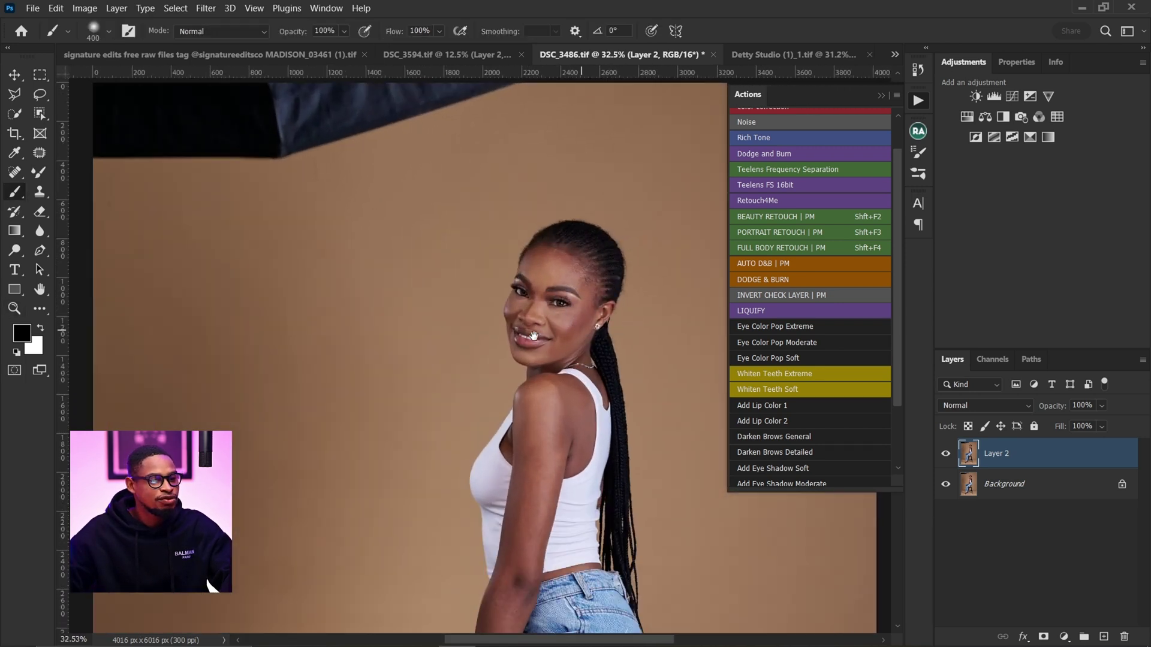
pyautogui.moveTo(509, 348); pyautogui.dragTo(461, 343)
# Remove the dark softbox from the backdrop's upper-left corner by patching it with clean background, and clear the selection.
pyautogui.press('j')
pyautogui.press('ctrl')
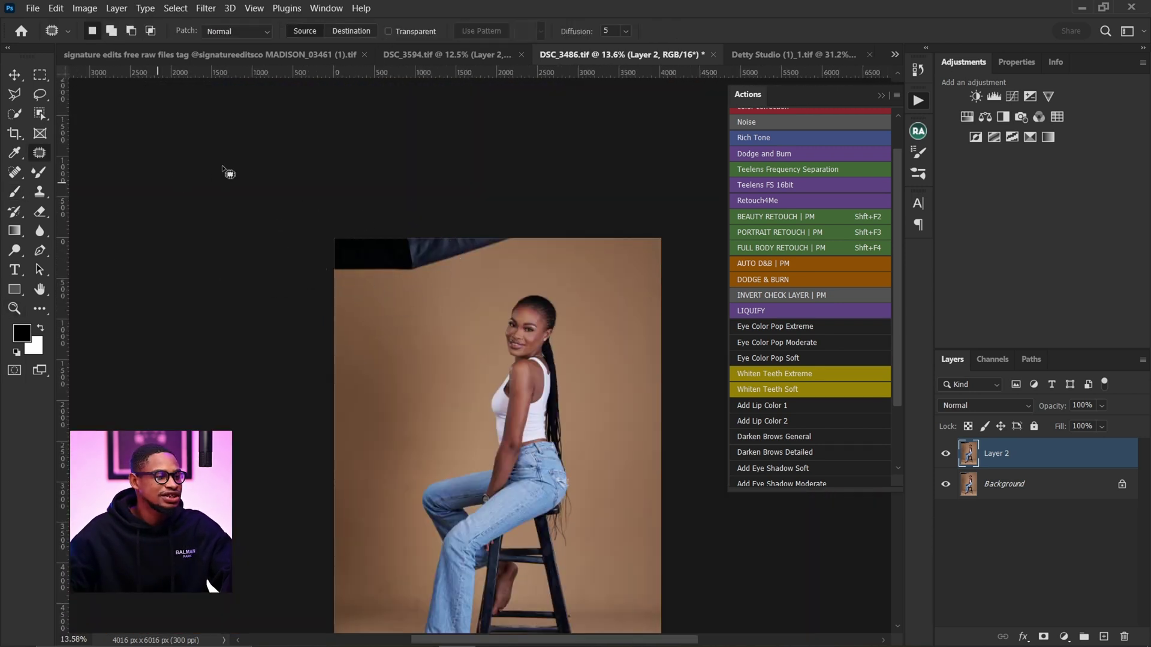
pyautogui.press('ctrl')
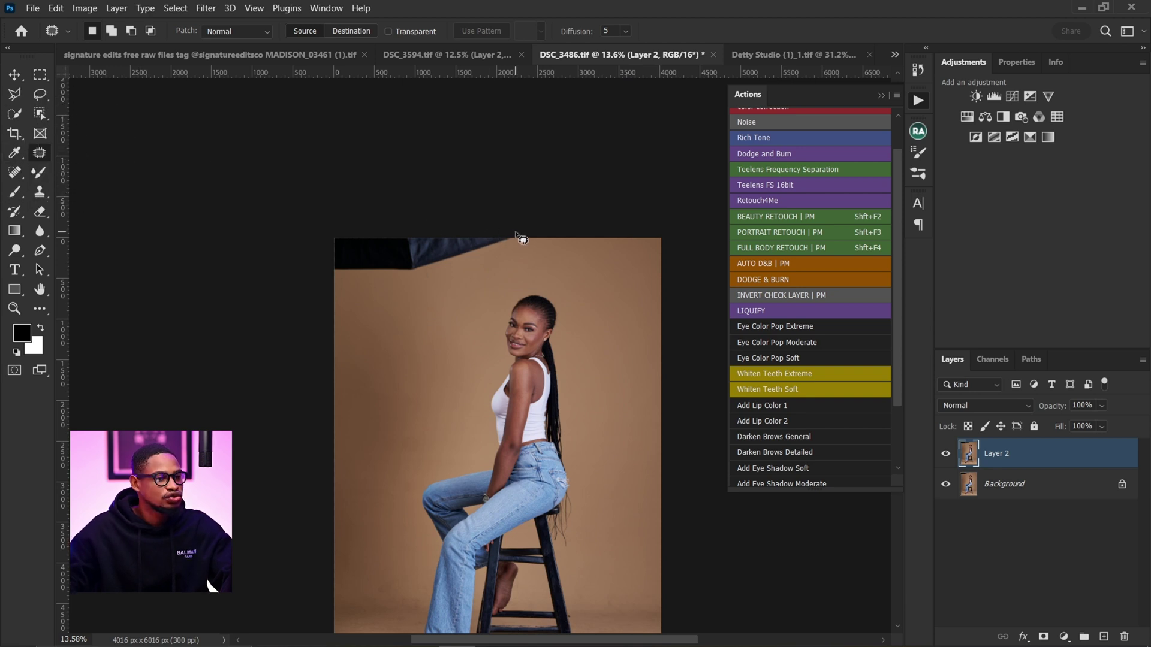
pyautogui.moveTo(519, 238)
pyautogui.mouseDown()
pyautogui.moveTo(367, 327)
pyautogui.moveTo(430, 179)
pyautogui.moveTo(473, 195)
pyautogui.mouseUp()
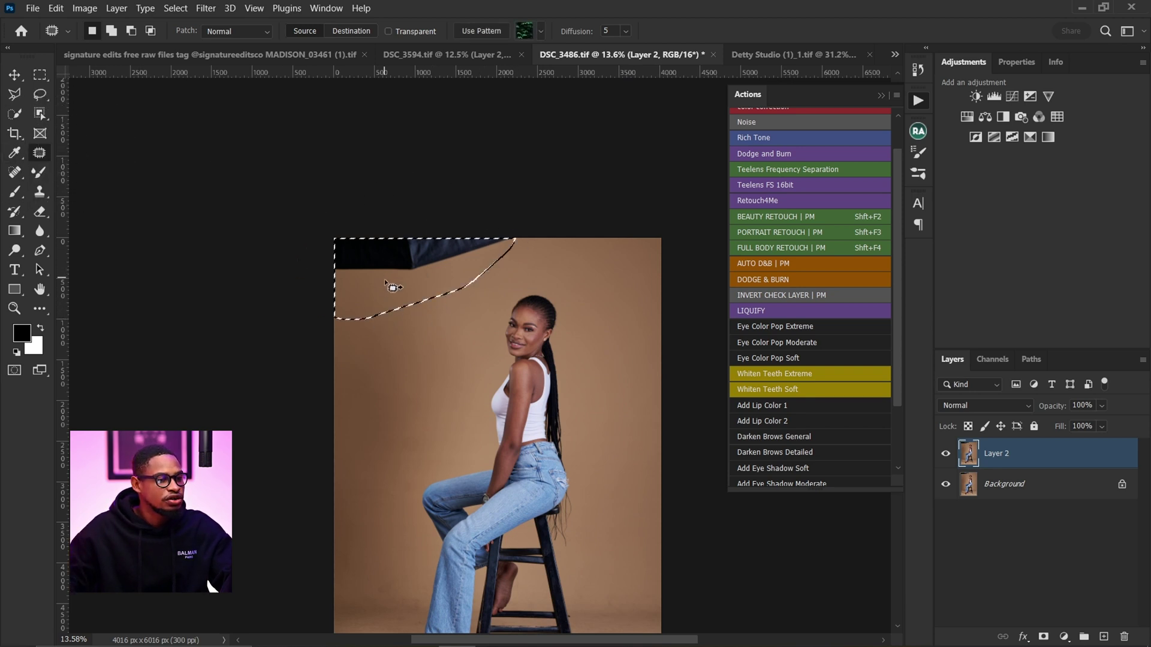
pyautogui.moveTo(388, 283); pyautogui.dragTo(386, 323)
pyautogui.hotkey('ctrl', 'd')
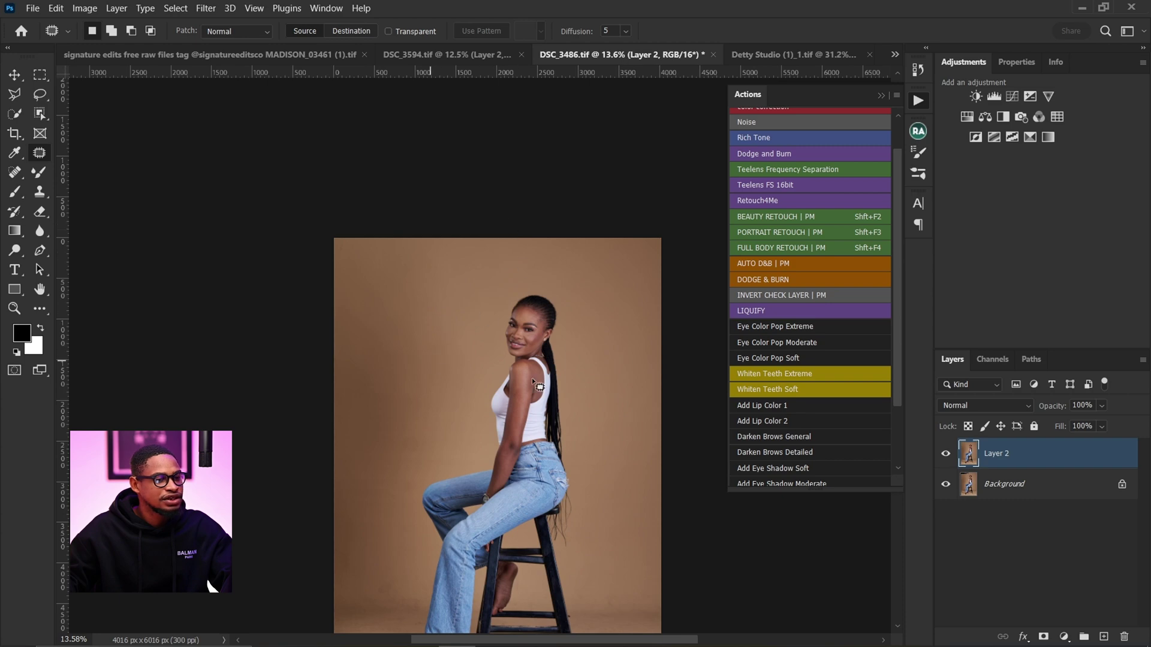
# Run the FULL BODY RETOUCH | PM action on Layer 2, with the woman's face in close view.
pyautogui.press('z')
pyautogui.moveTo(532, 282); pyautogui.dragTo(474, 332)
pyautogui.press('ctrl')
pyautogui.press('ctrl')
pyautogui.press('ctrl')
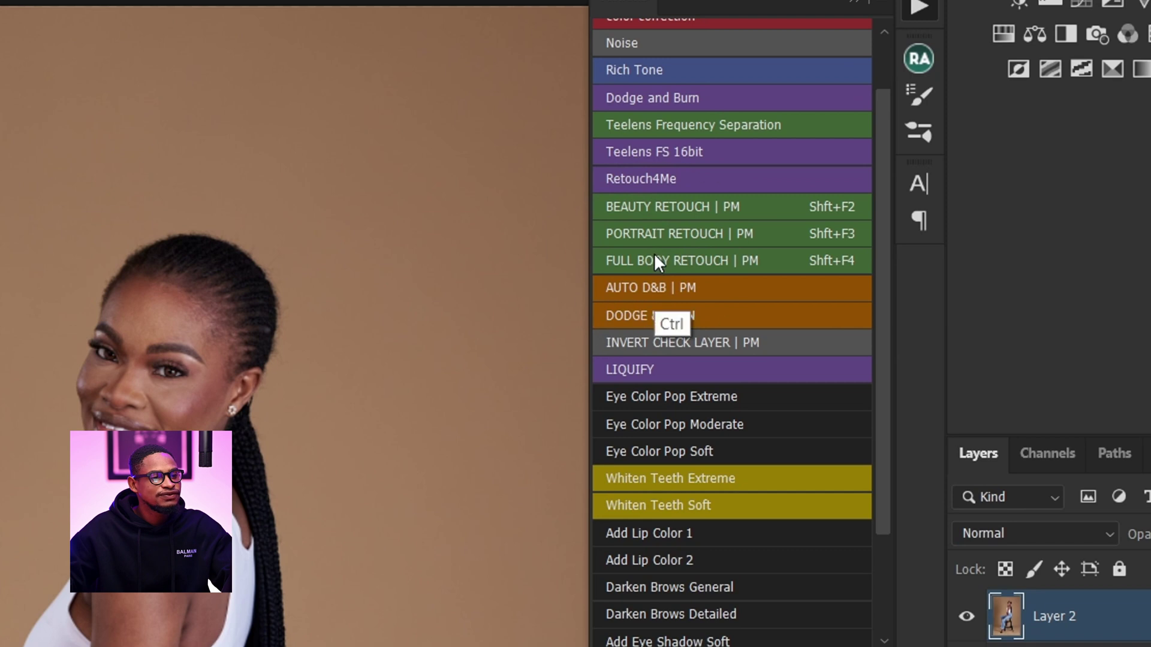
pyautogui.keyDown('ctrl'); pyautogui.click(658, 262); pyautogui.keyUp('ctrl')
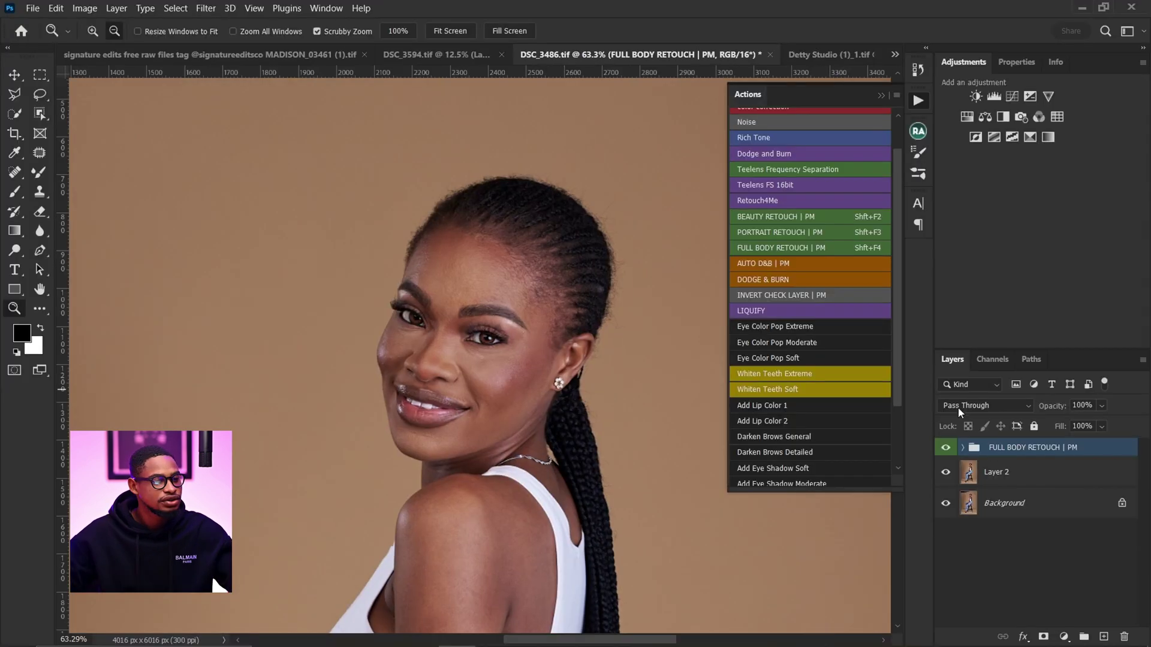
# Expand the FULL BODY RETOUCH | PM group and select its « PAINT HERE mask for painting with a brush at 20% flow.
pyautogui.click(962, 447)
pyautogui.scroll(-2, 1019, 540)
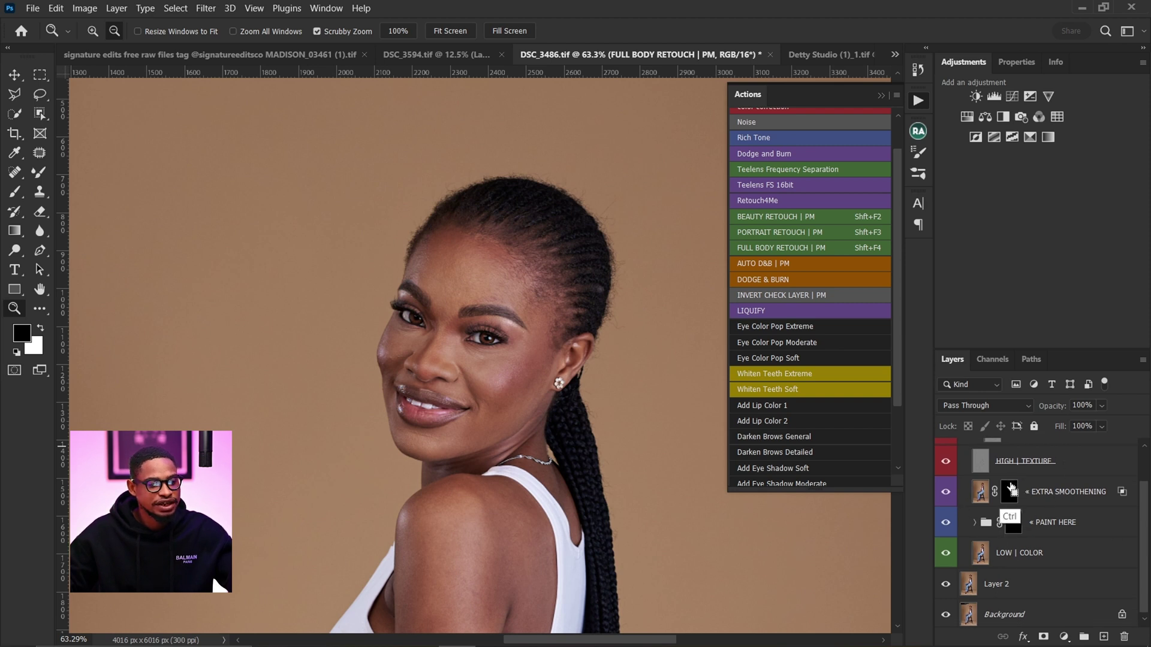
pyautogui.click(1016, 524)
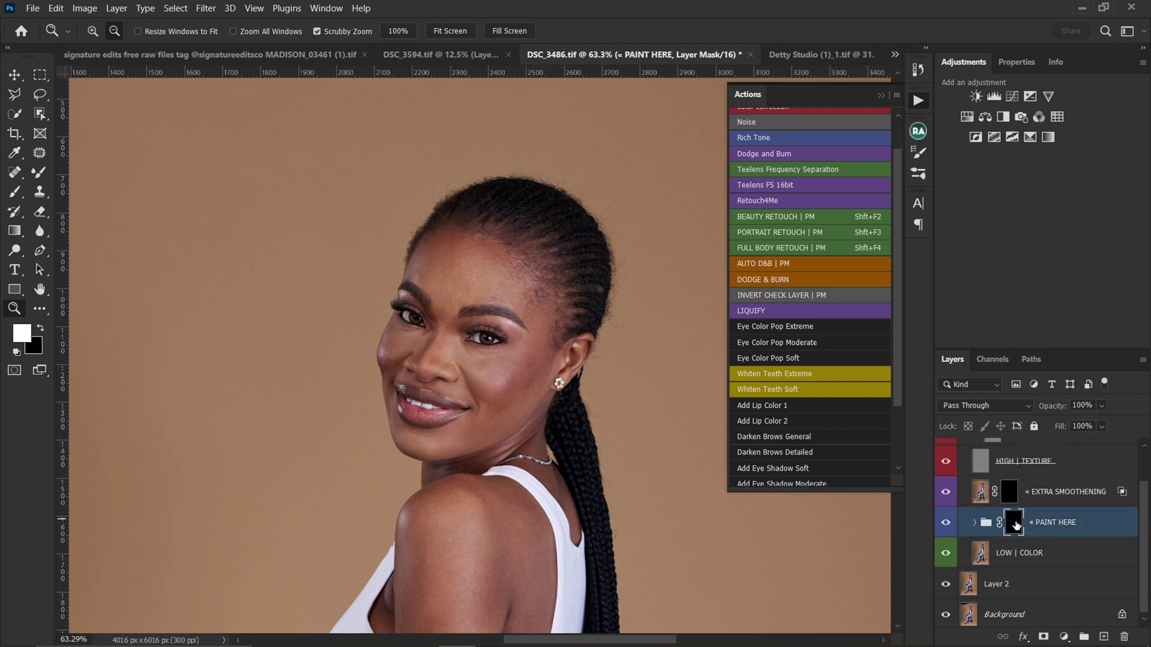
pyautogui.click(15, 192)
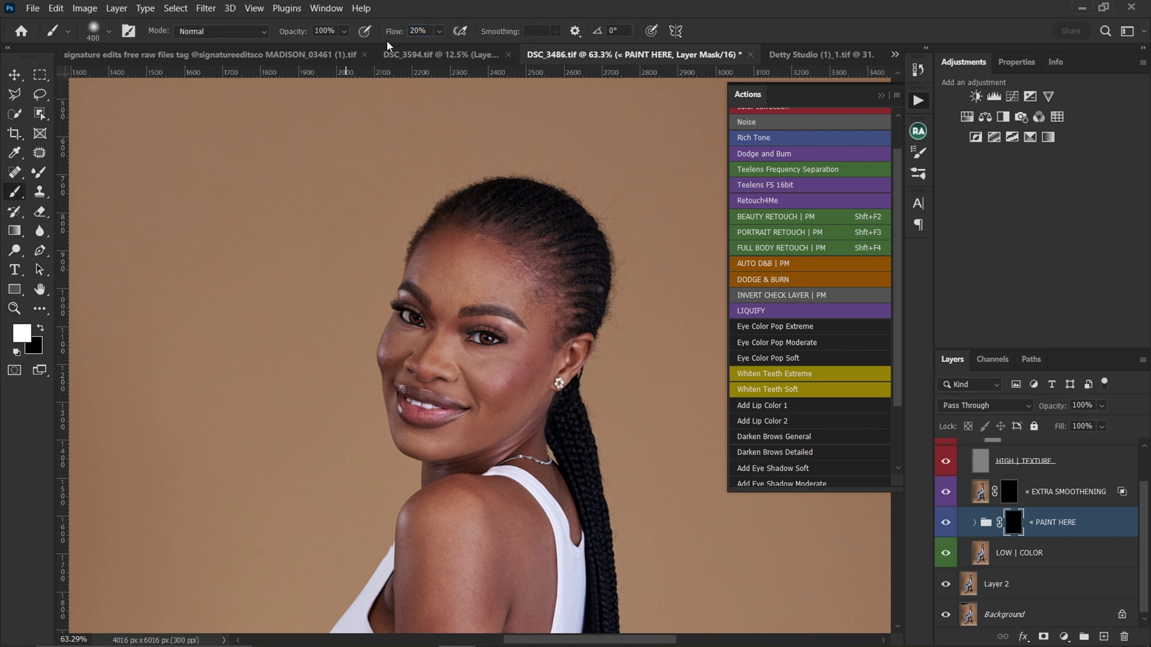
# Paint the woman's forehead and facial skin into the « PAINT HERE mask with a white 125 px brush.
pyautogui.press('[')
pyautogui.press('[')
pyautogui.press('[')
pyautogui.press('[')
pyautogui.press('[')
pyautogui.press('[')
pyautogui.press('[')
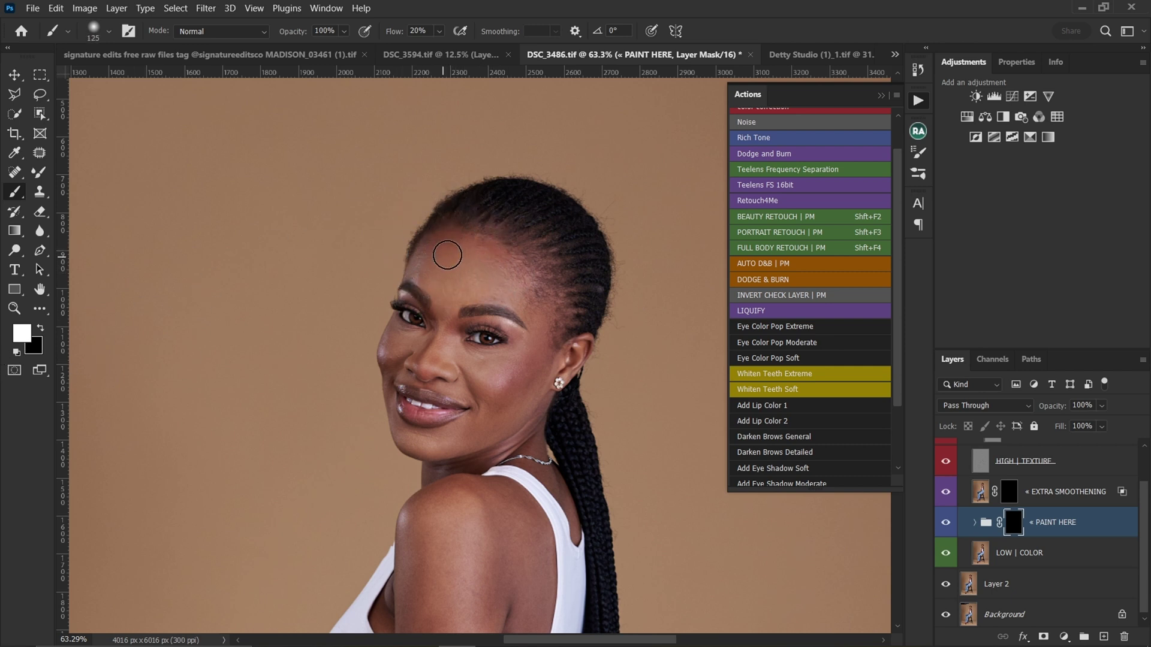
pyautogui.press('[')
pyautogui.press('[')
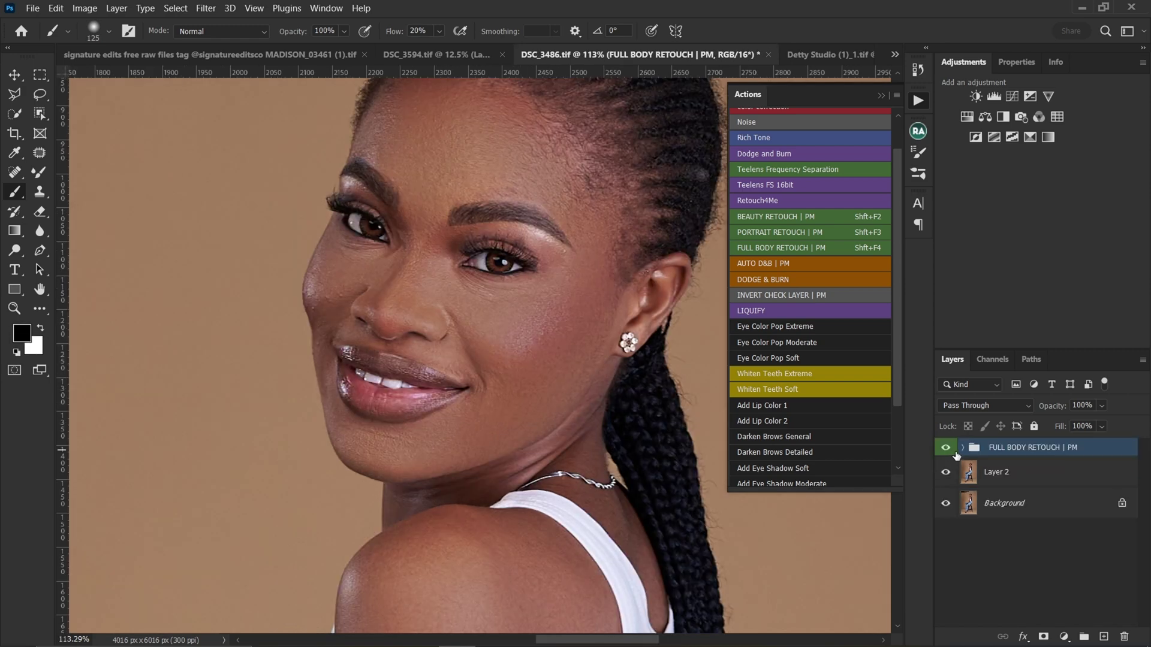
# Compare the woman's skin with the FULL BODY RETOUCH | PM group hidden and shown, and view more of her upper body.
pyautogui.click(953, 451)
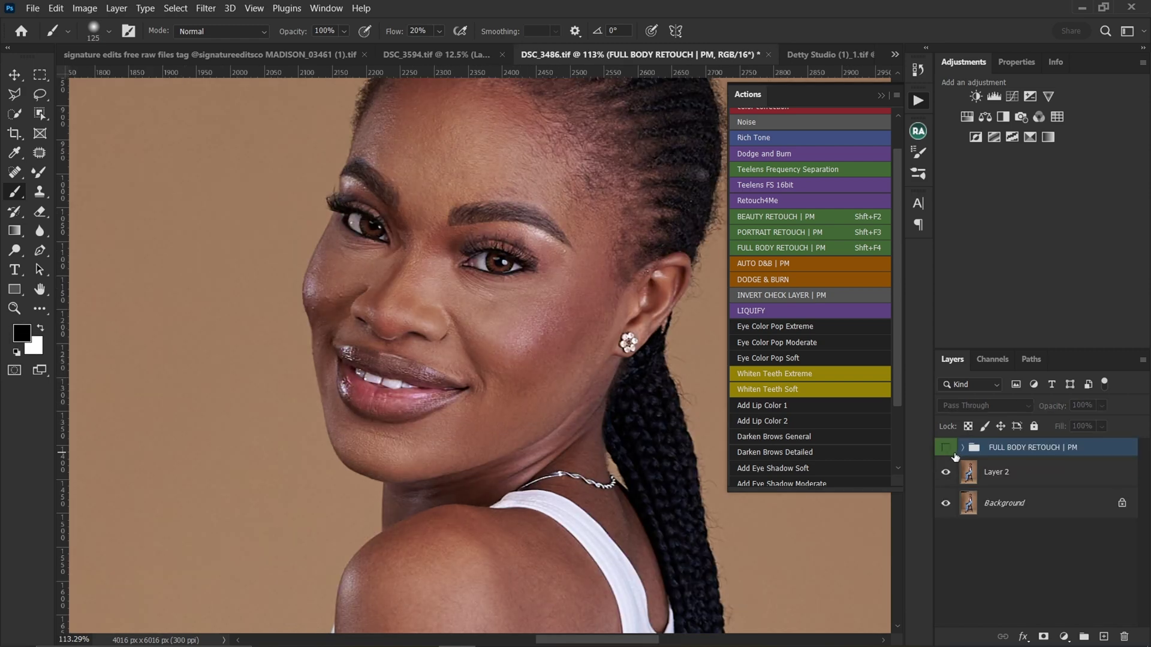
pyautogui.click(947, 450)
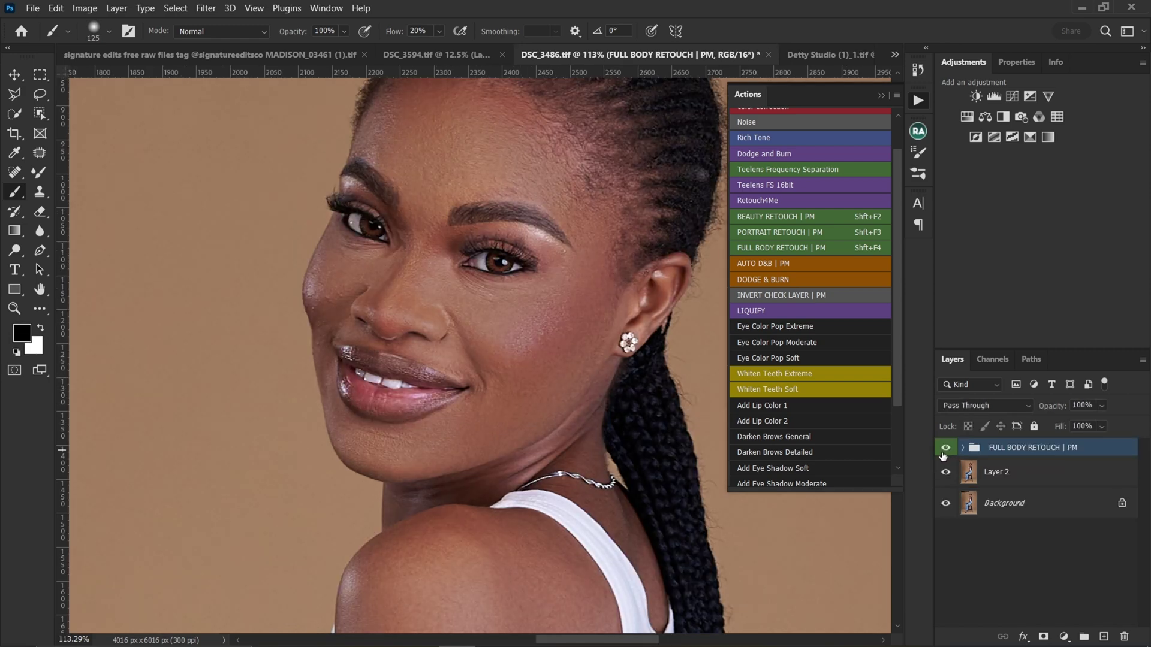
pyautogui.hotkey('ctrl', 'space')
pyautogui.moveTo(529, 375); pyautogui.dragTo(453, 273)
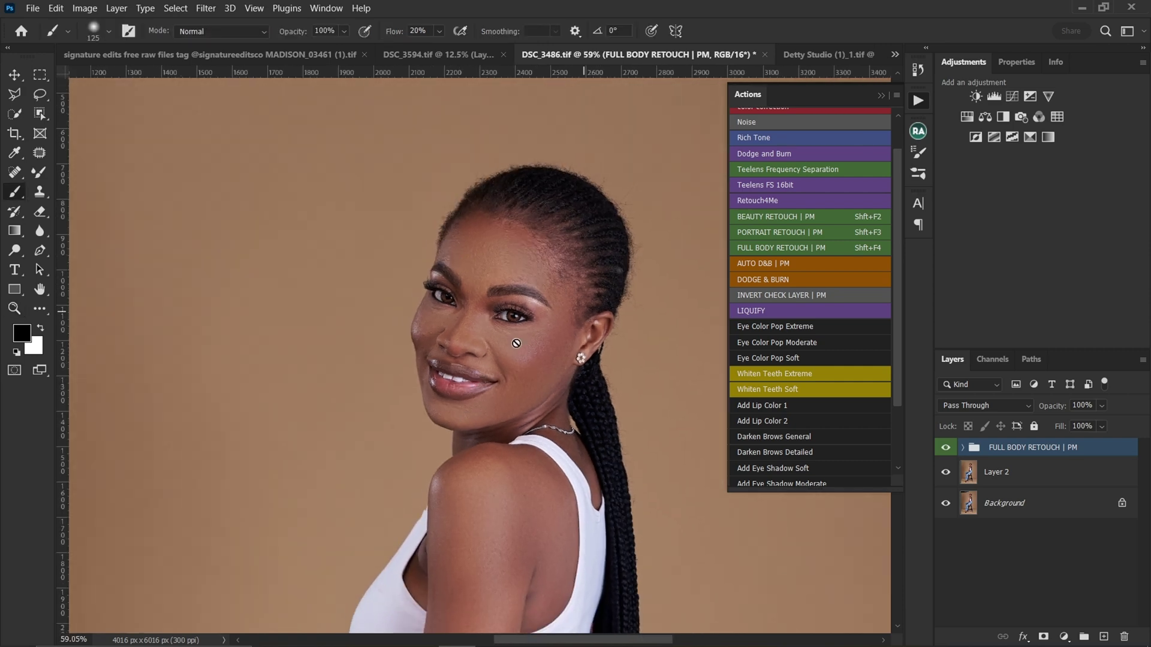
# Run the AUTO D&B | PM action on the full-body studio shot.
pyautogui.moveTo(516, 343); pyautogui.dragTo(538, 275)
pyautogui.press('ctrl')
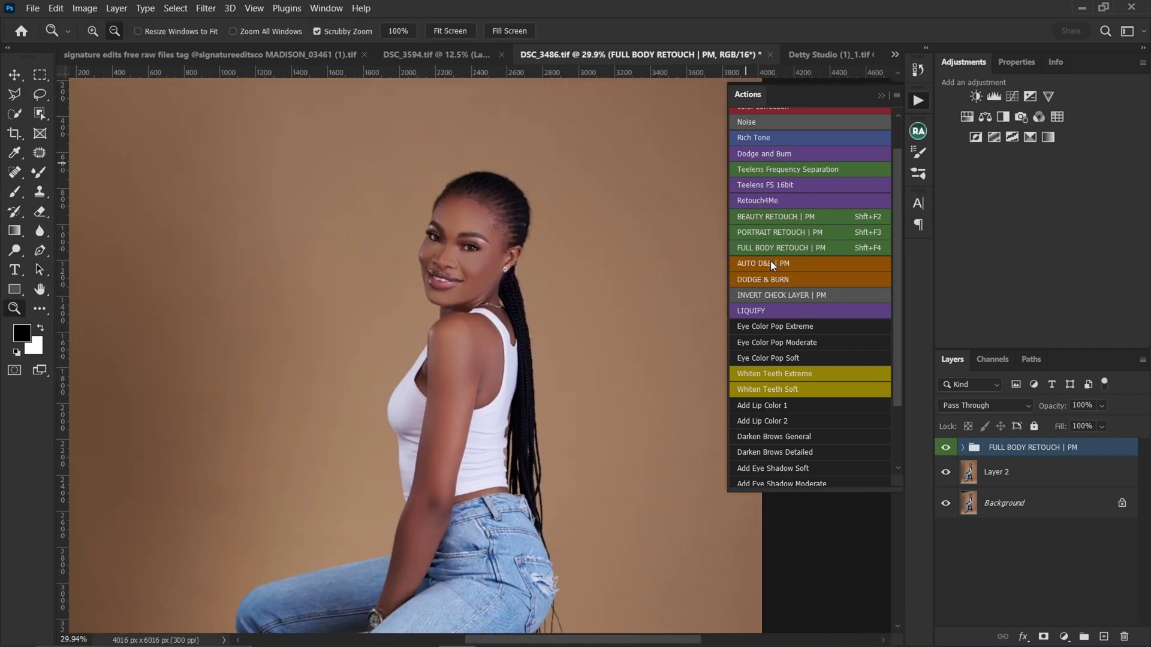
pyautogui.click(768, 263)
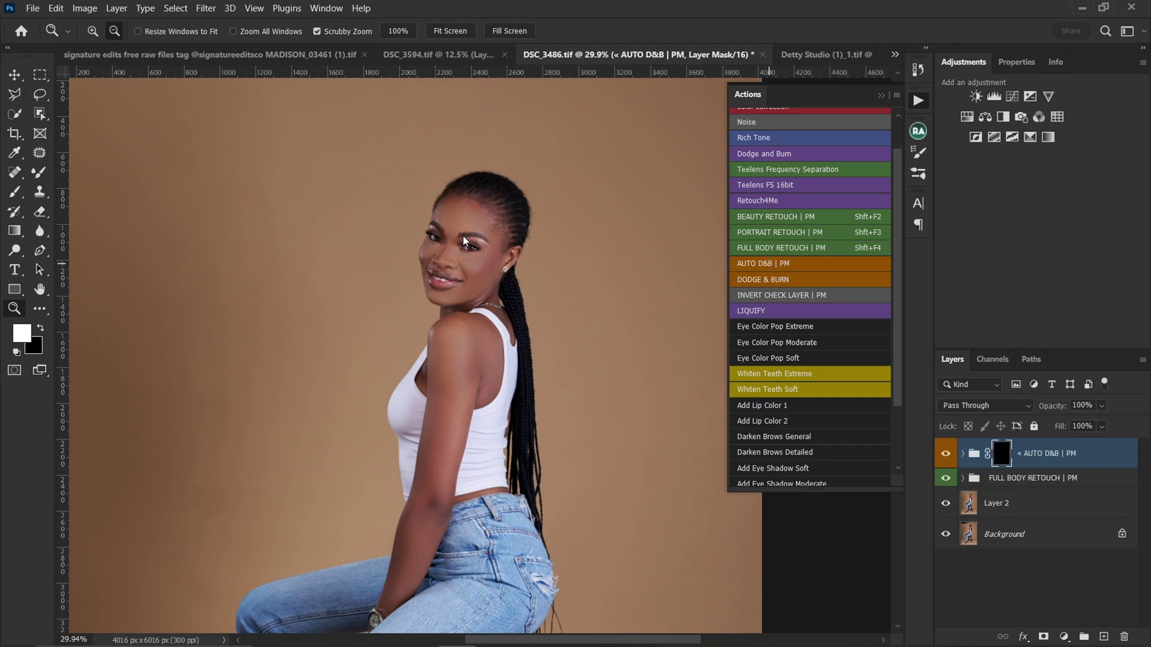
# Paint the woman's skin into the « AUTO D&B | PM mask with a white brush at 100% flow, and set the group's opacity to 49%.
pyautogui.moveTo(463, 238); pyautogui.dragTo(480, 239)
pyautogui.press('b')
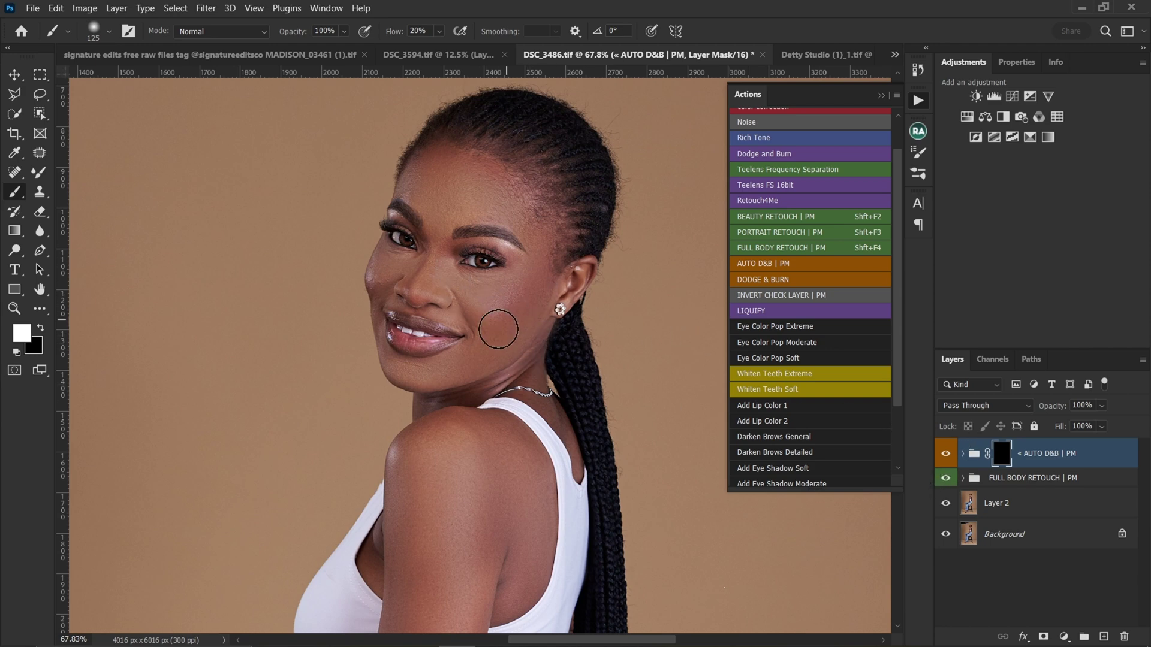
pyautogui.moveTo(473, 220)
pyautogui.mouseDown()
pyautogui.moveTo(509, 210)
pyautogui.moveTo(493, 212)
pyautogui.mouseUp()
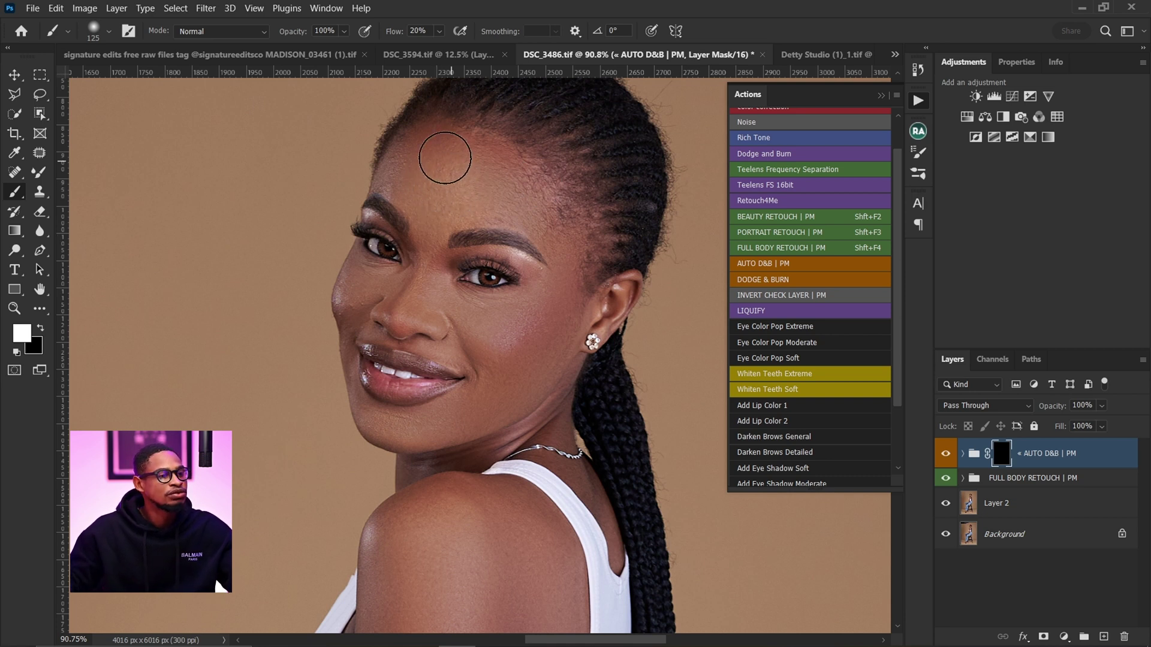
pyautogui.click(439, 30)
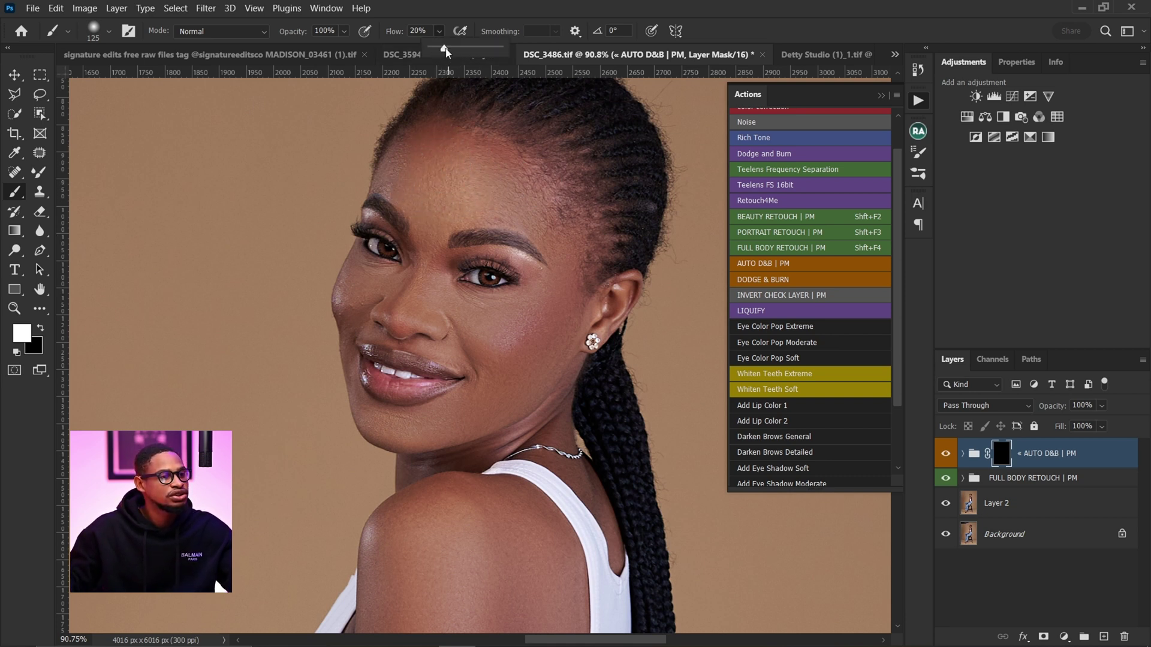
pyautogui.moveTo(448, 50); pyautogui.dragTo(557, 46)
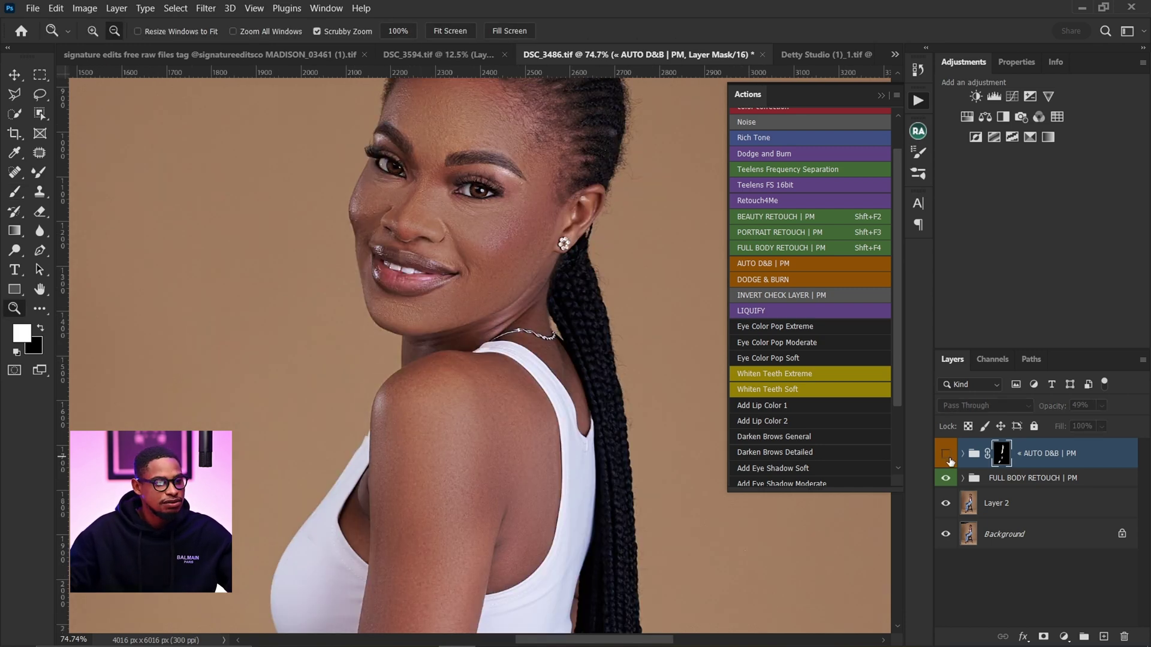
# Show the « AUTO D&B | PM group again, glance at the beauty portrait, and examine the woman's forehead texture and face in DSC_3486.tif.
pyautogui.click(947, 455)
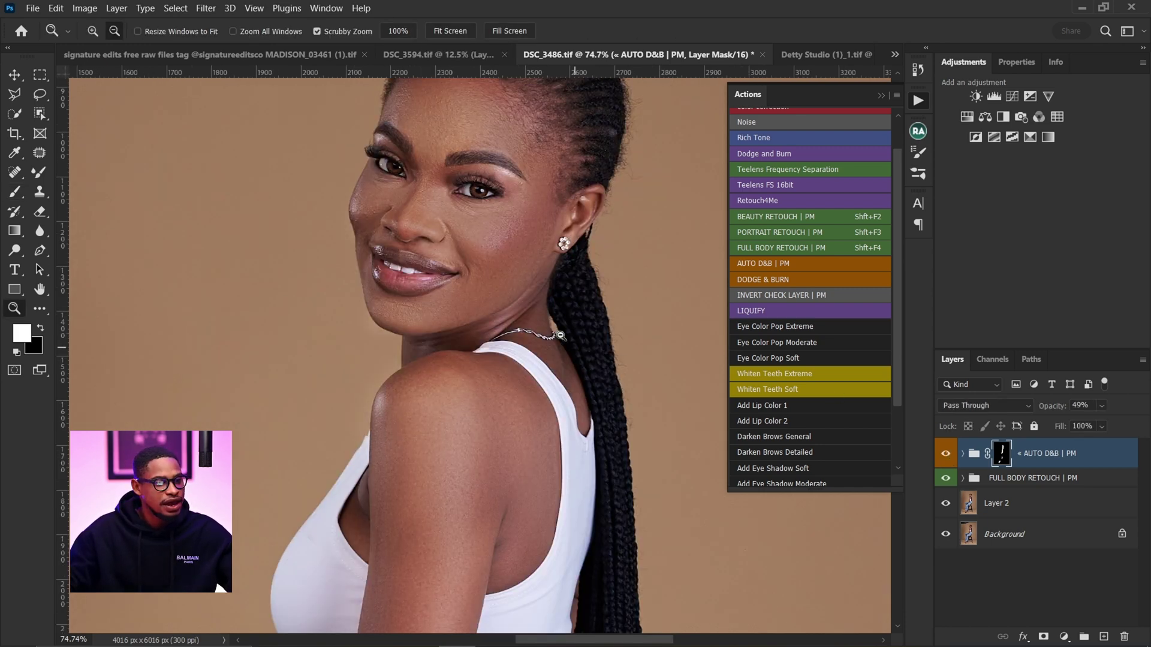
pyautogui.moveTo(558, 309); pyautogui.dragTo(493, 316)
pyautogui.click(812, 51)
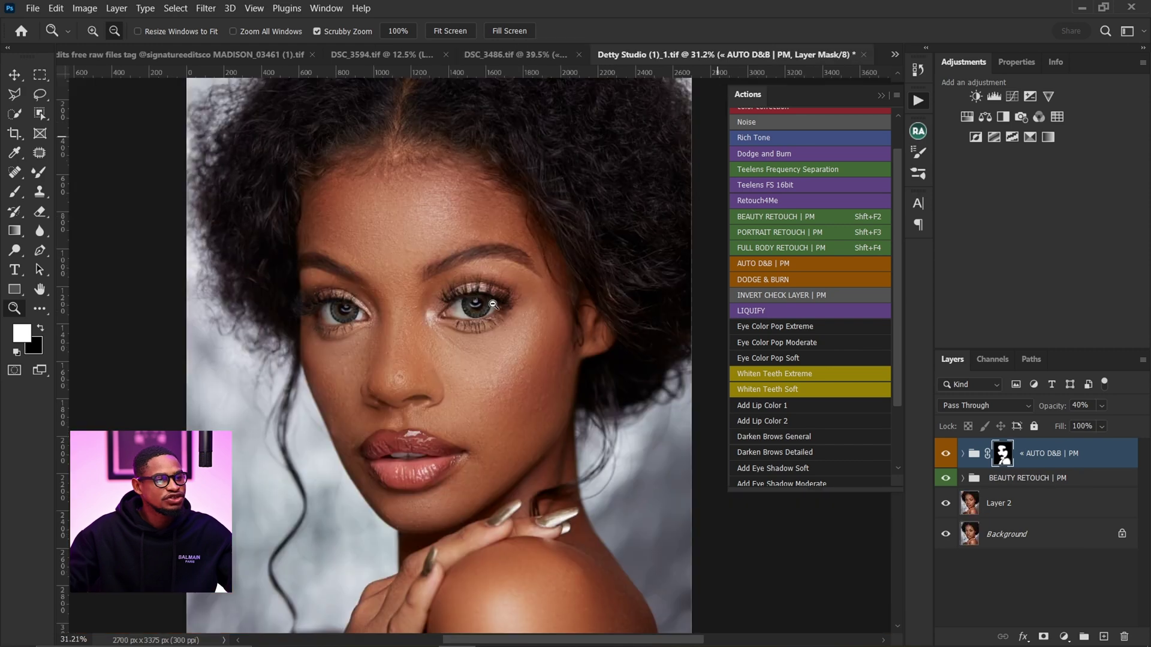
pyautogui.click(534, 56)
pyautogui.moveTo(502, 198); pyautogui.dragTo(556, 245)
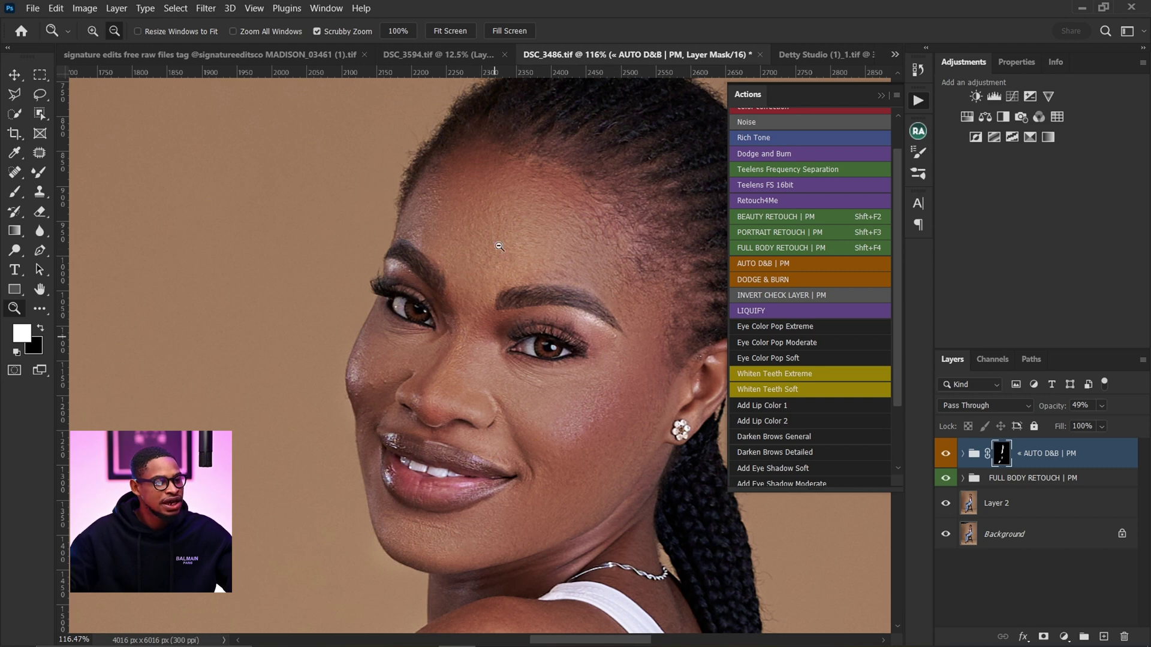
pyautogui.moveTo(522, 217); pyautogui.dragTo(574, 225)
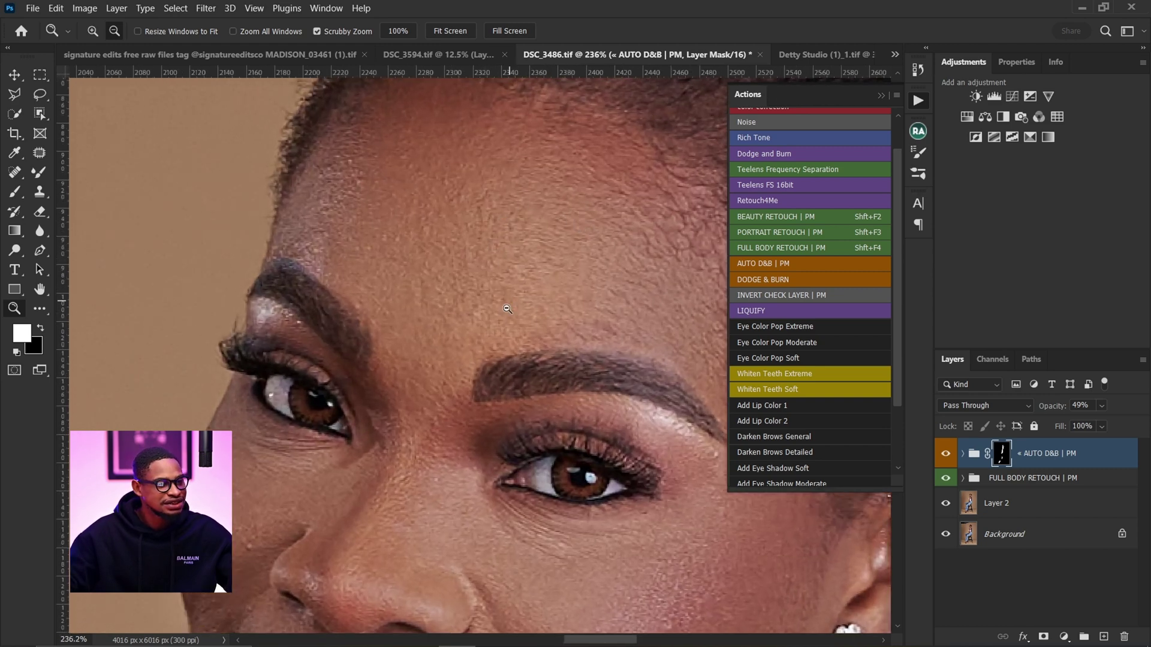
pyautogui.moveTo(490, 274); pyautogui.dragTo(476, 265)
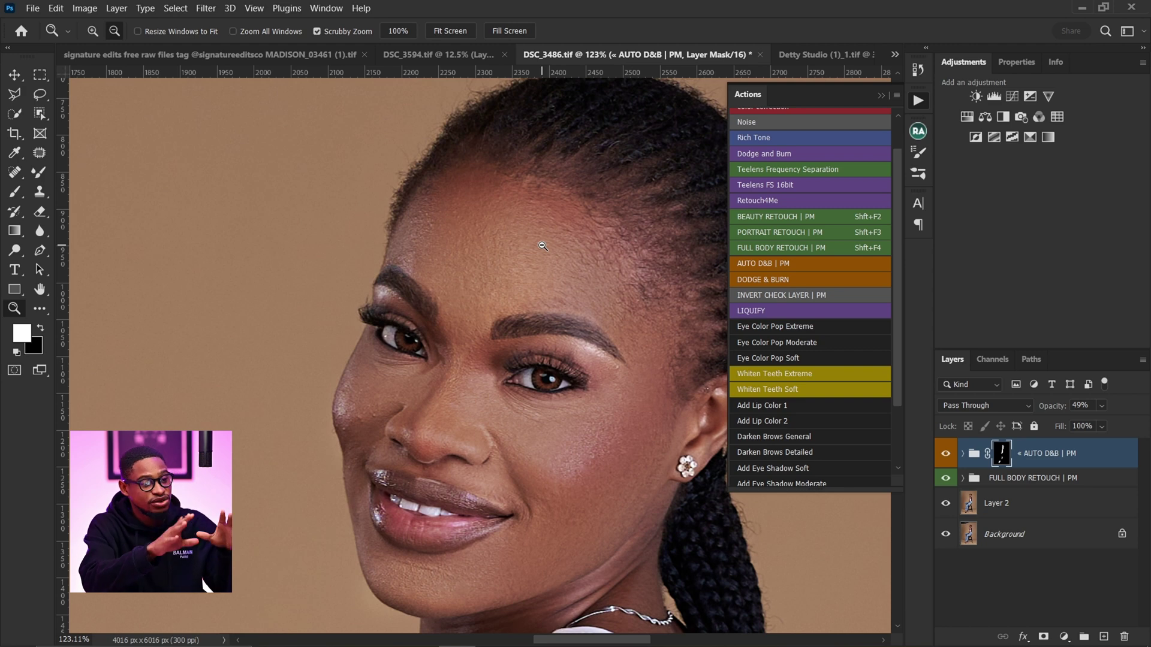
pyautogui.keyDown('alt'); pyautogui.click(507, 315); pyautogui.keyUp('alt')
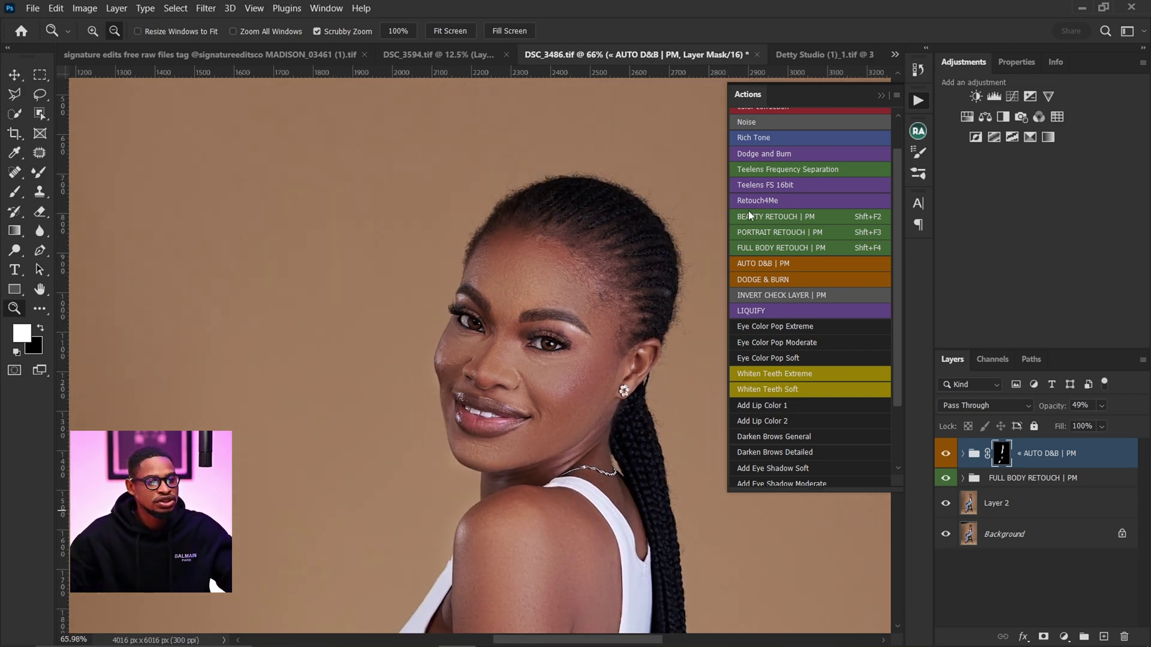
pyautogui.moveTo(561, 436); pyautogui.dragTo(479, 277)
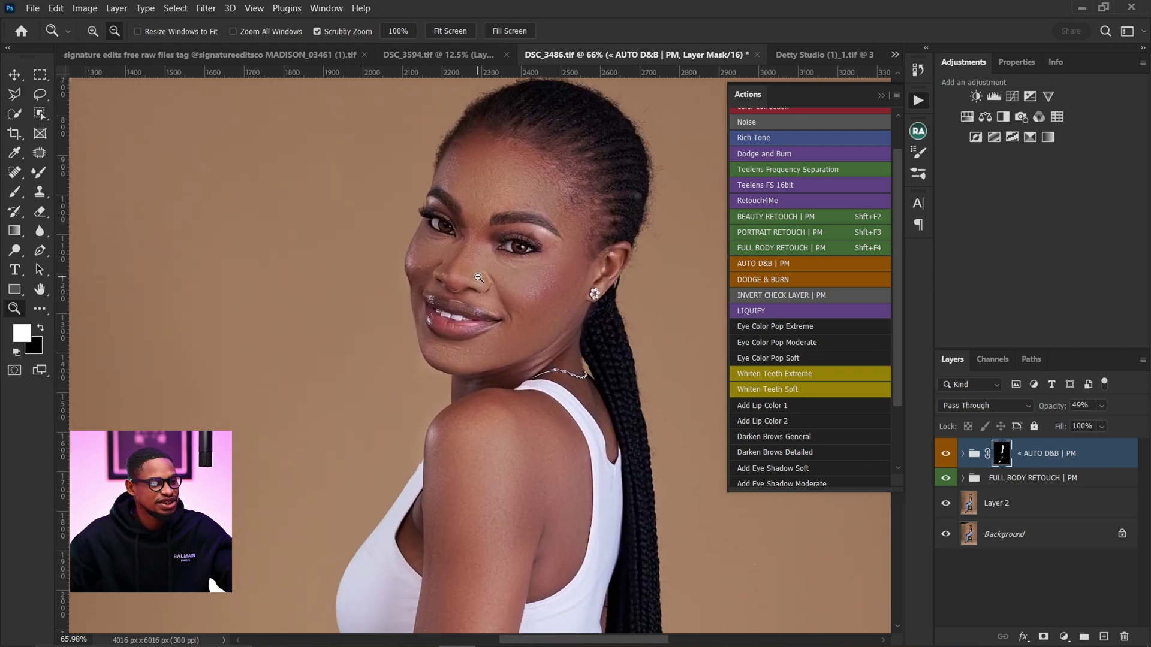
# Compare DSC_3486.tif with the beauty portrait, and check the woman's face with the « AUTO D&B | PM group hidden and shown.
pyautogui.click(806, 54)
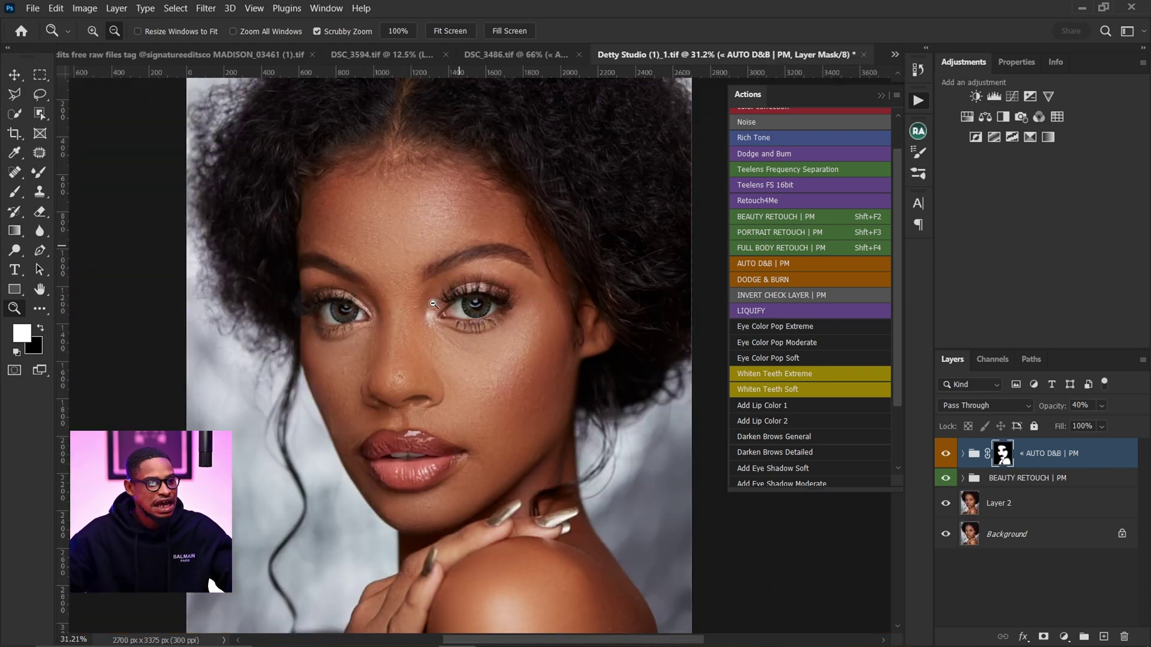
pyautogui.click(528, 55)
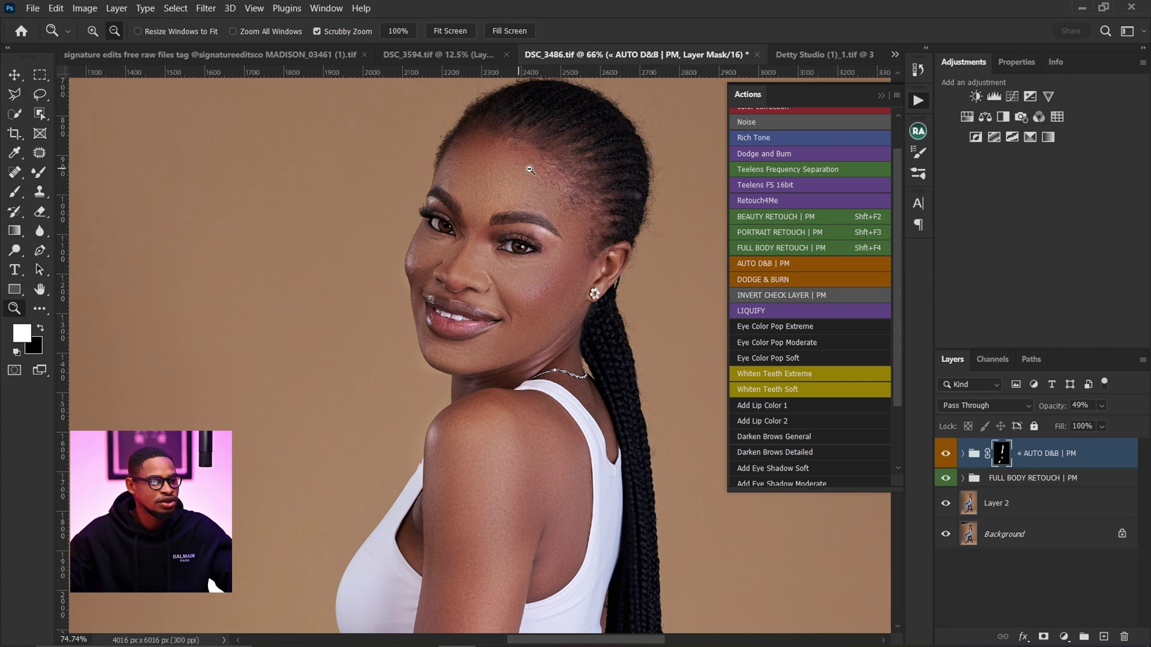
pyautogui.moveTo(503, 162); pyautogui.dragTo(606, 207)
pyautogui.click(945, 457)
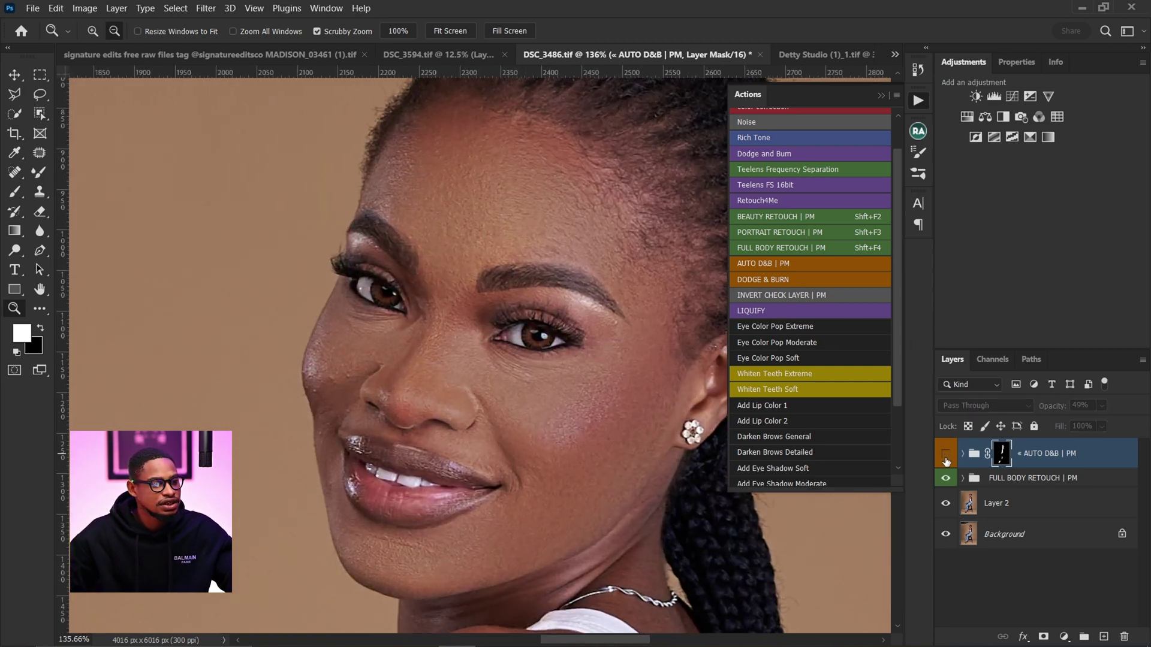
pyautogui.click(946, 457)
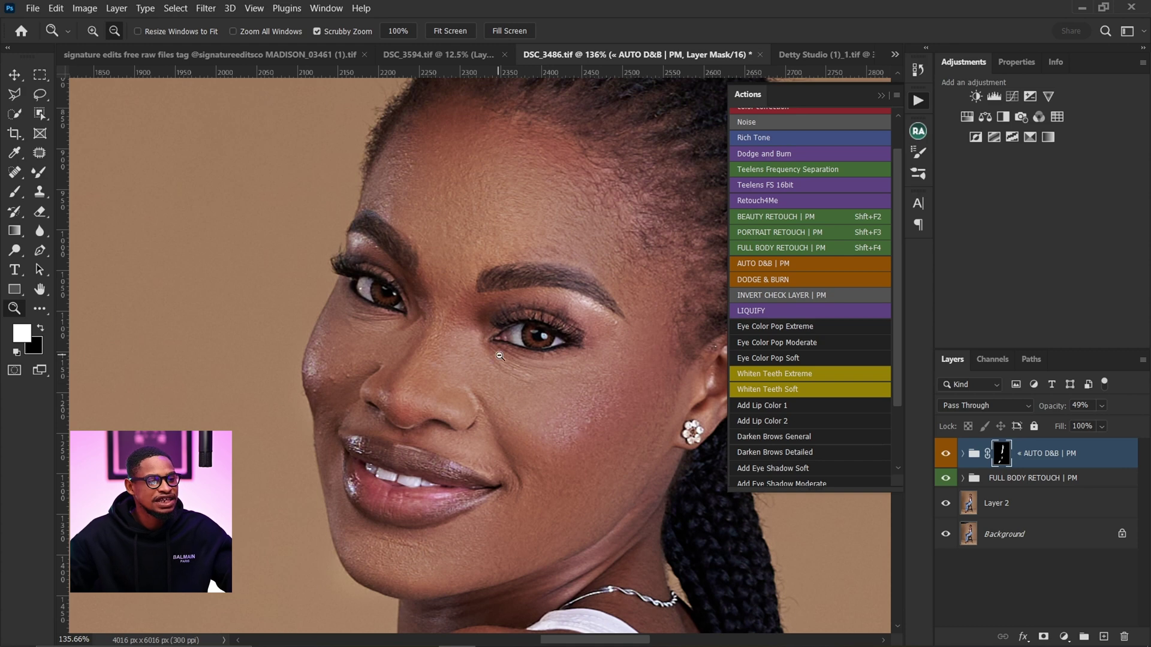
pyautogui.keyDown('alt'); pyautogui.click(597, 363); pyautogui.keyUp('alt')
pyautogui.click(779, 54)
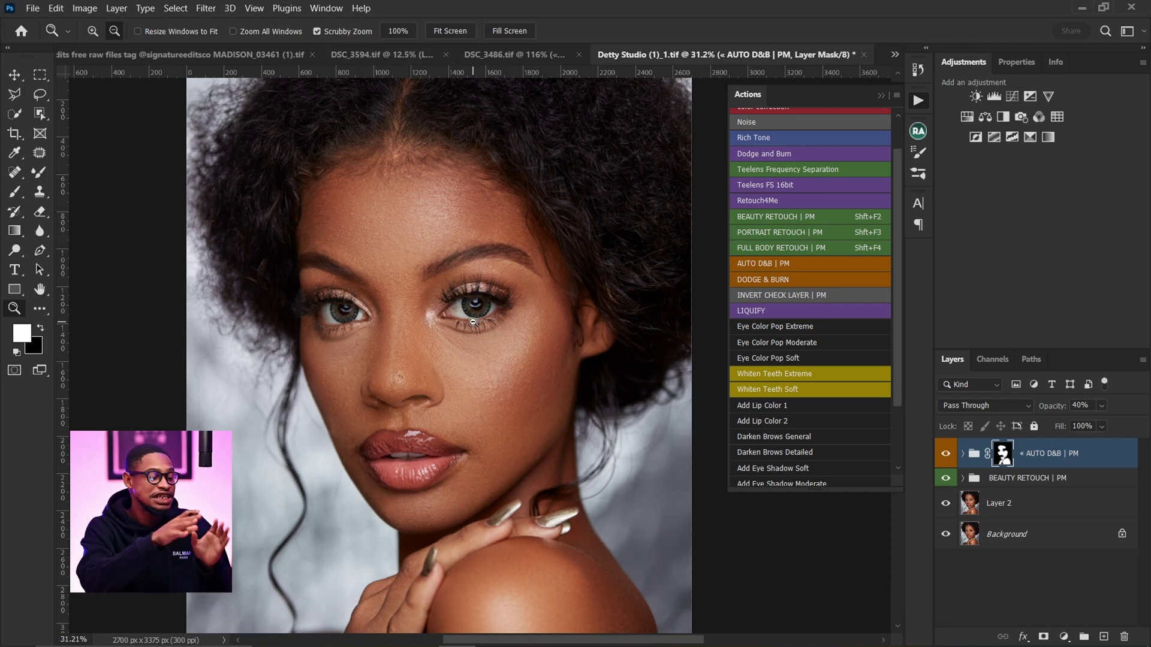
pyautogui.click(523, 55)
pyautogui.moveTo(540, 348); pyautogui.dragTo(535, 276)
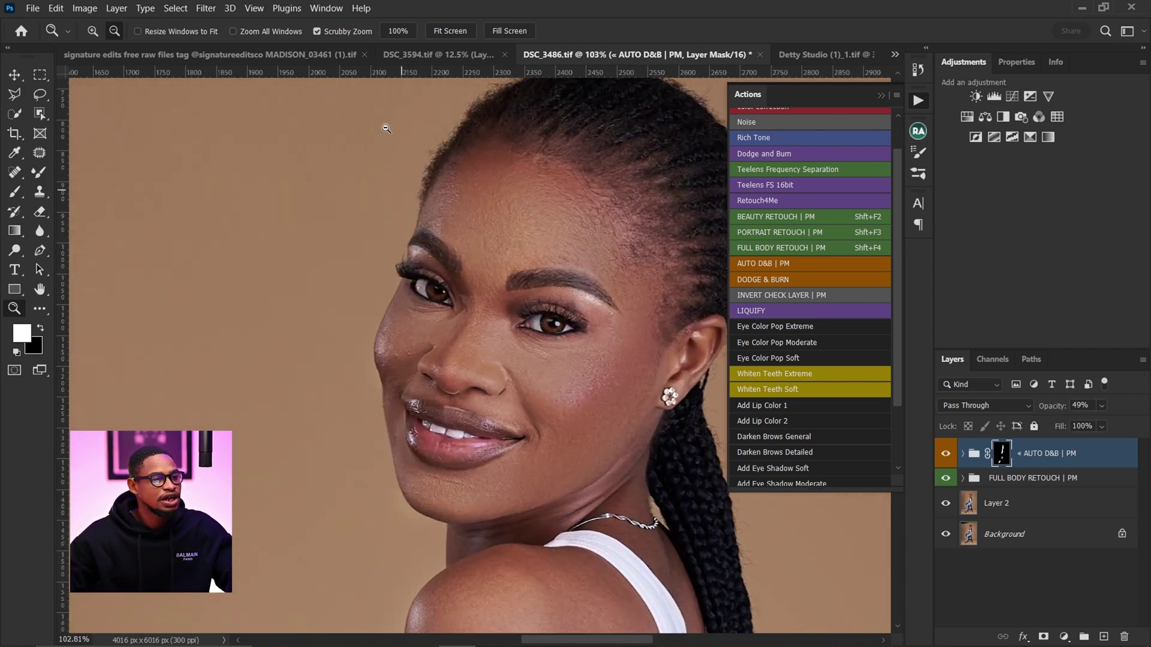
# Switch to DSC_3594.tif and run the PORTRAIT RETOUCH | PM action on Layer 2, with the woman's face in close view.
pyautogui.click(405, 53)
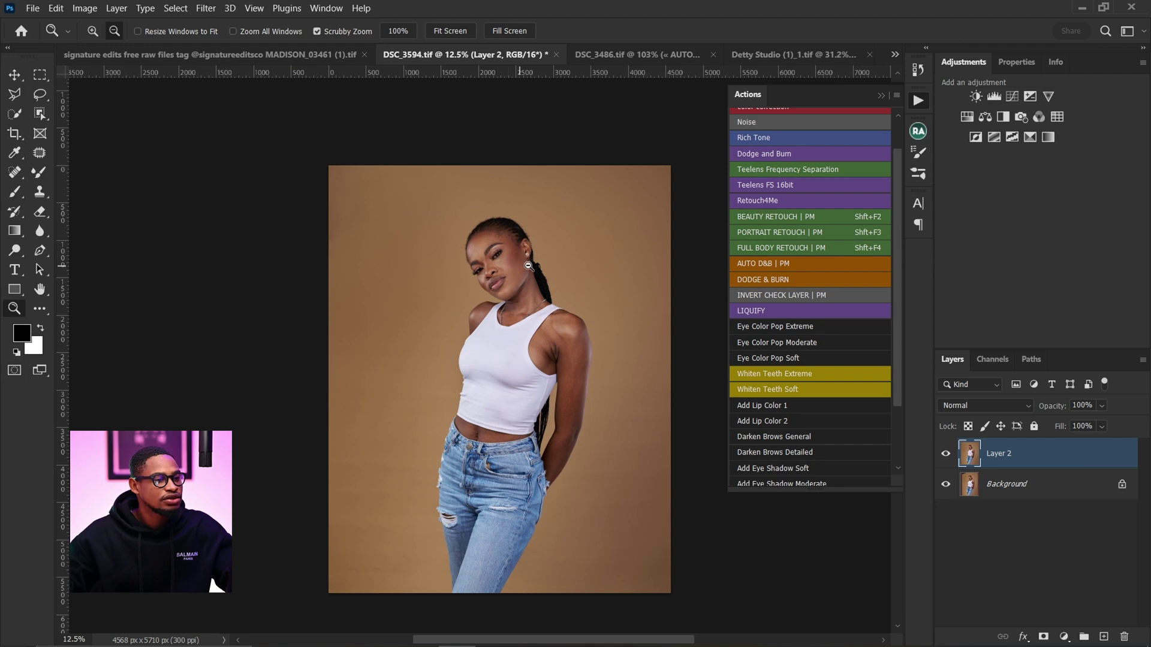
pyautogui.scroll(4, 496, 253)
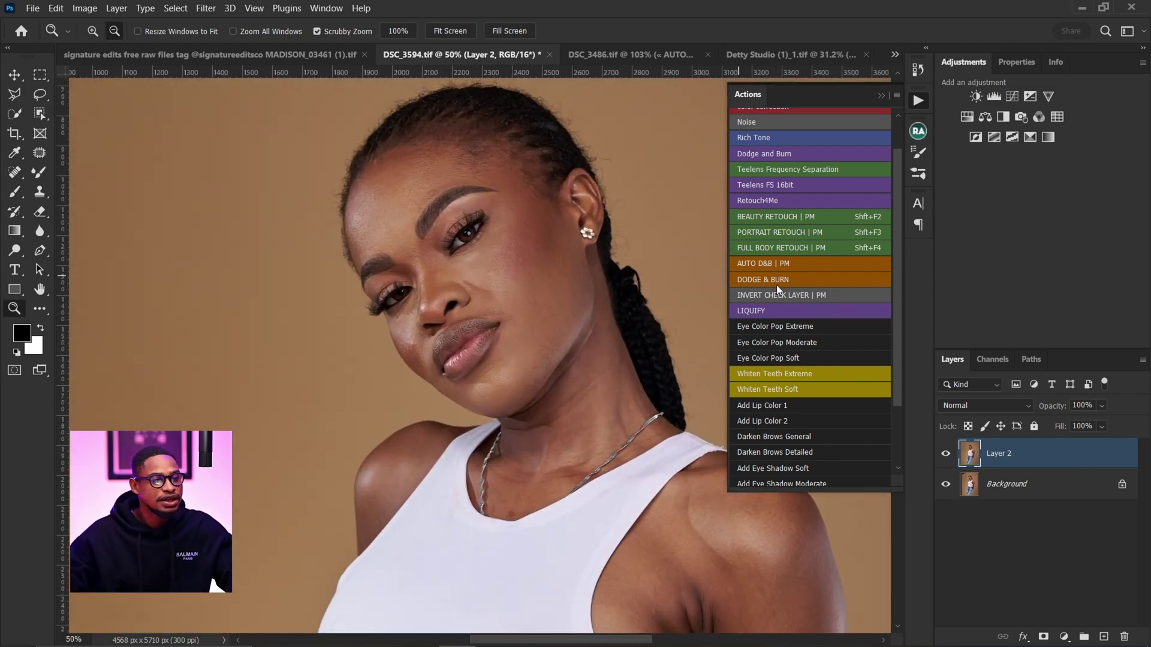
pyautogui.click(757, 234)
# Expand the PORTRAIT RETOUCH | PM group and select its « PAINT HERE mask for painting with a brush at 20% flow.
pyautogui.click(963, 448)
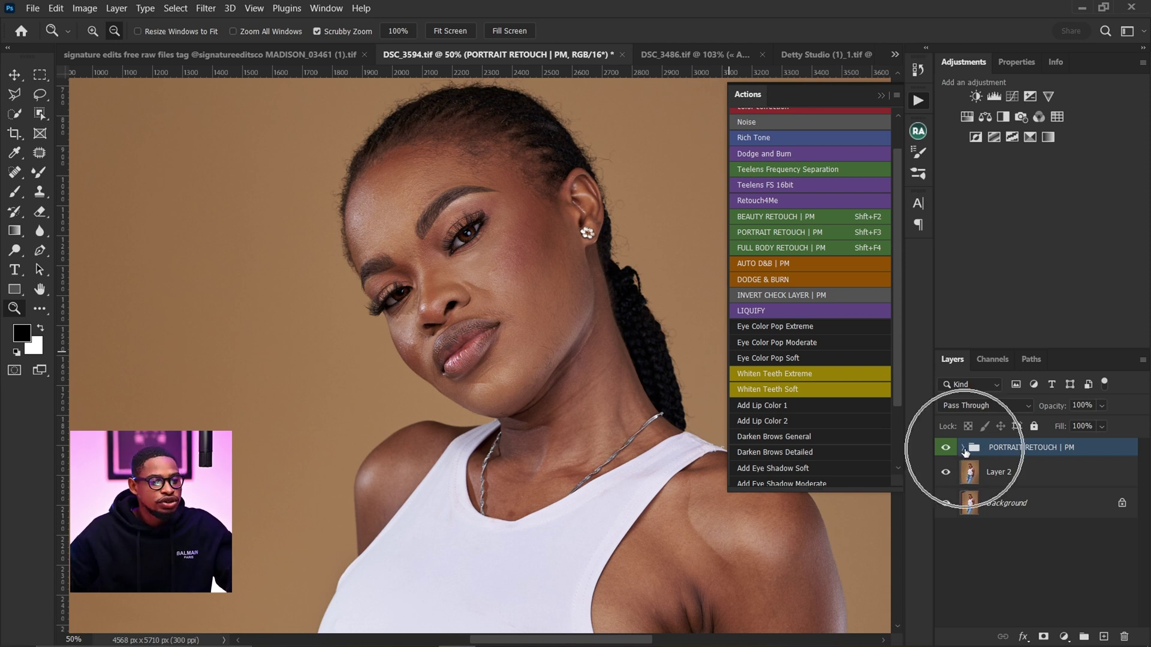
pyautogui.click(1014, 565)
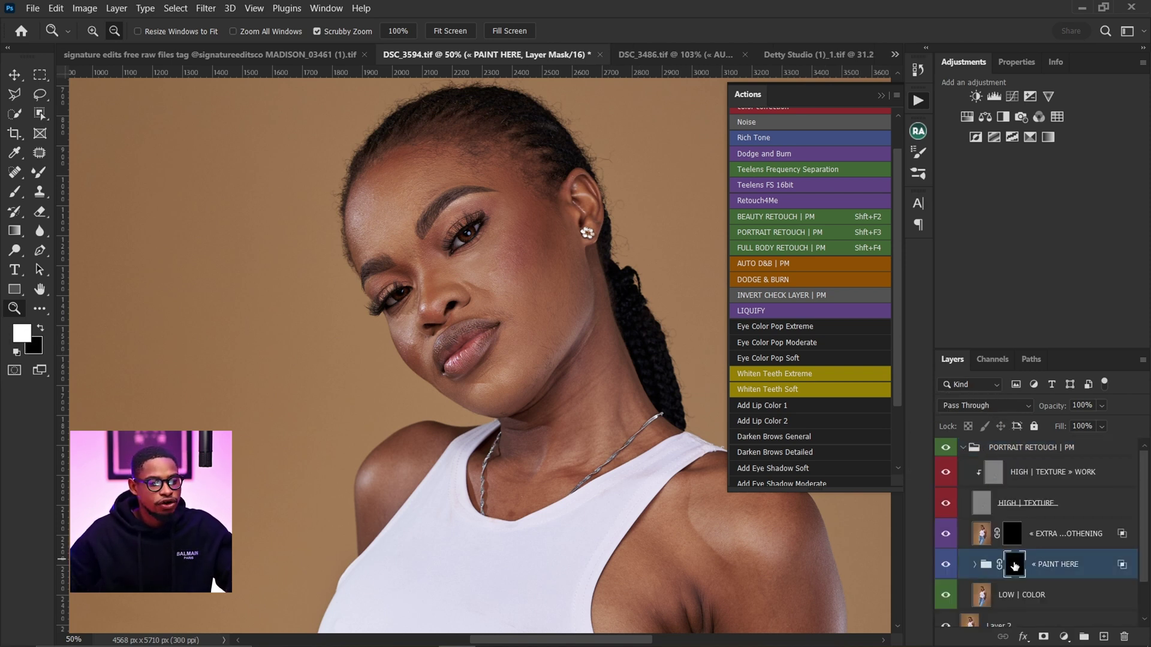
pyautogui.click(16, 193)
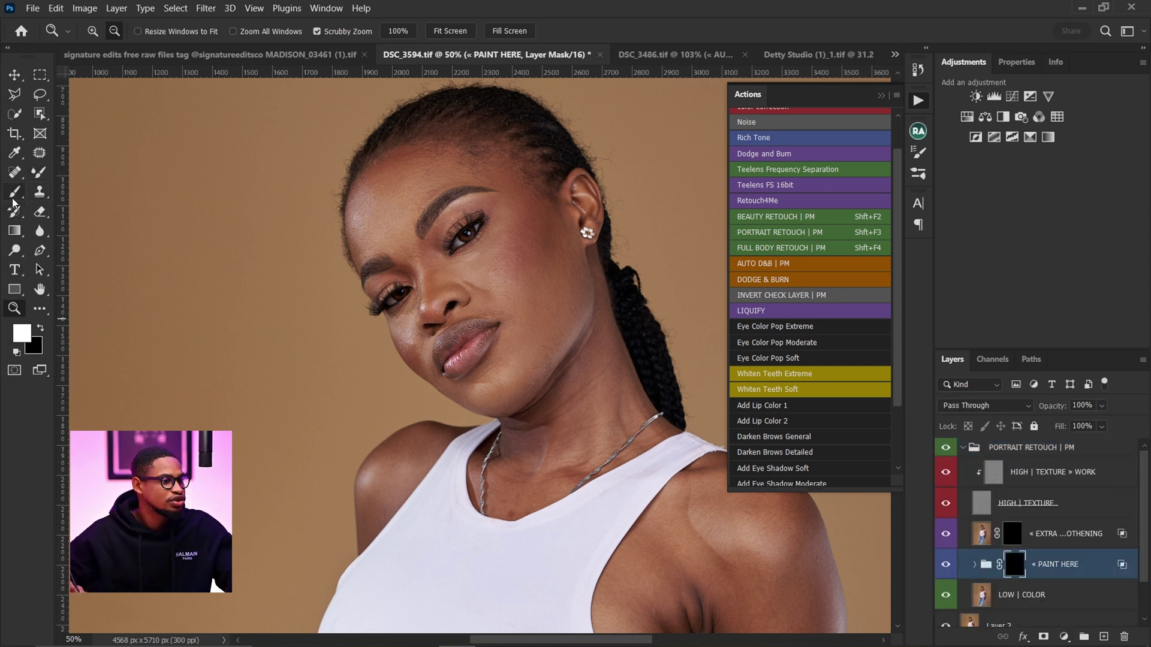
pyautogui.click(420, 30)
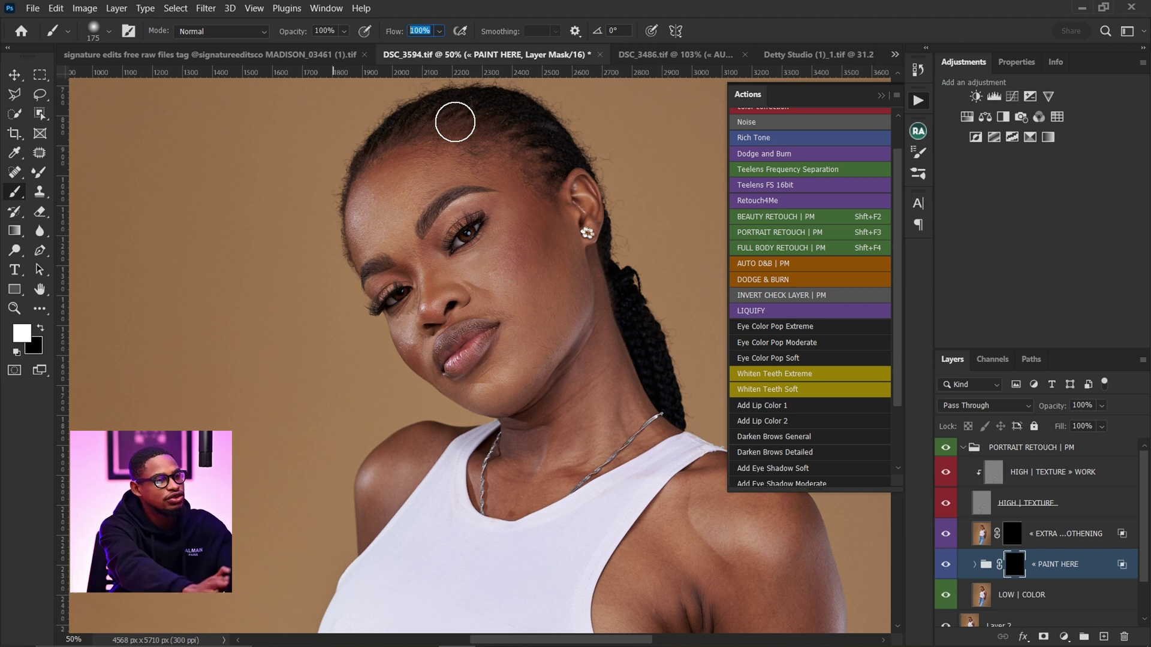
pyautogui.write('20')
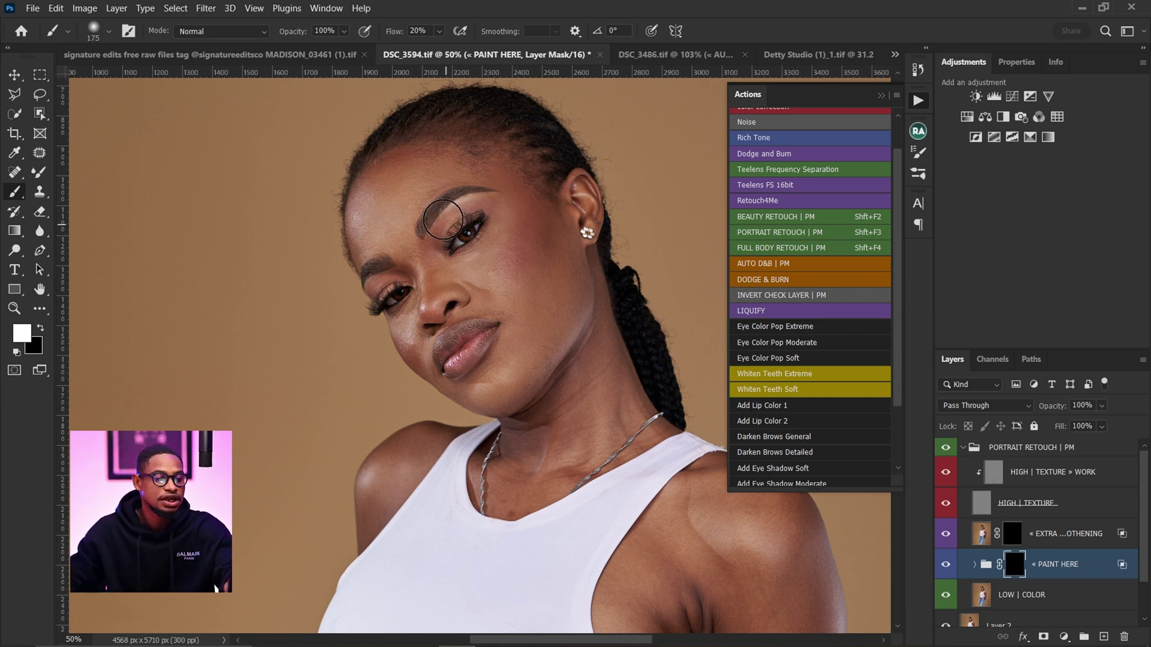
# Paint the woman's facial skin into the « PAINT HERE mask with a white brush, varying its size between 70 and 175 px.
pyautogui.press('[')
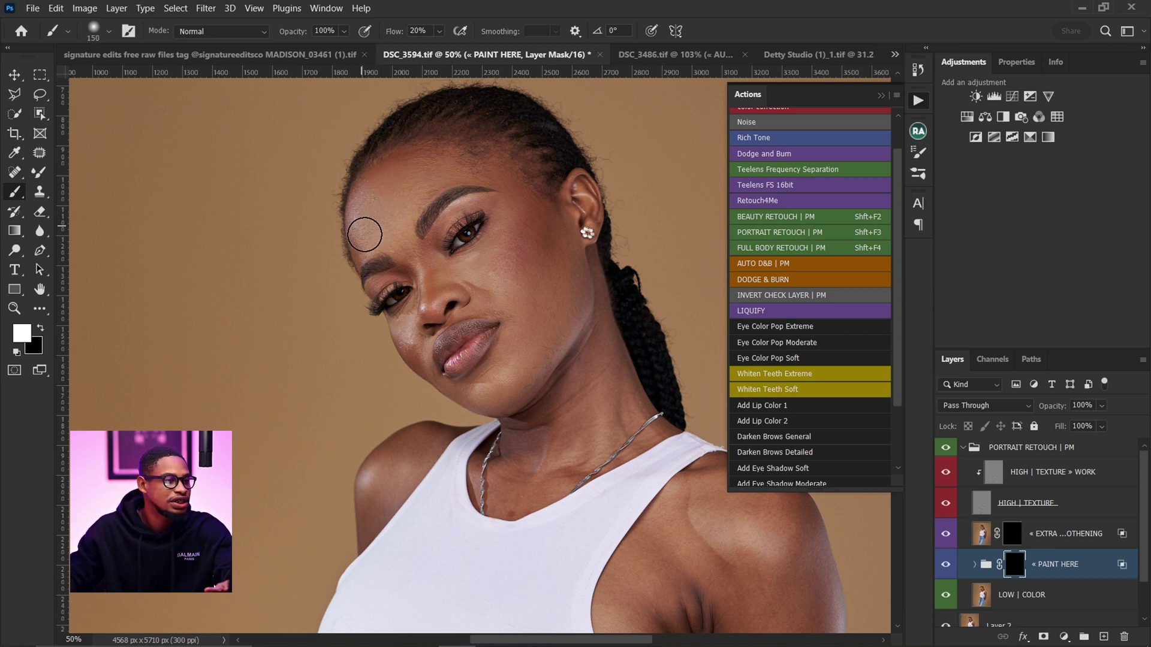
pyautogui.press(']')
pyautogui.press(']')
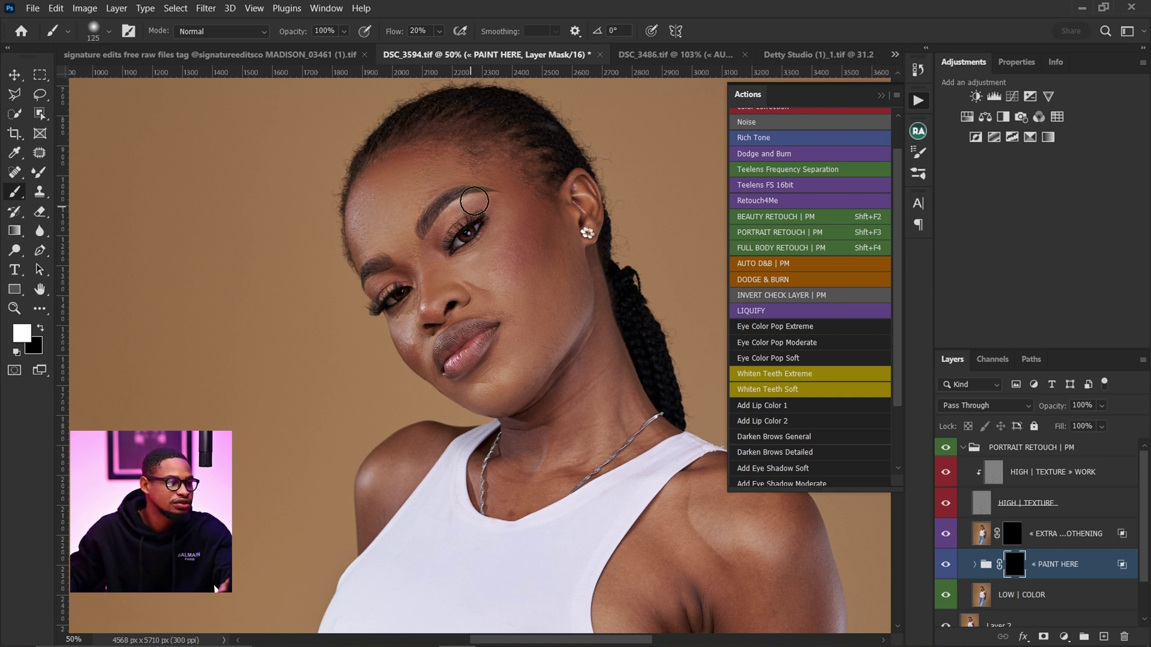
pyautogui.press('[')
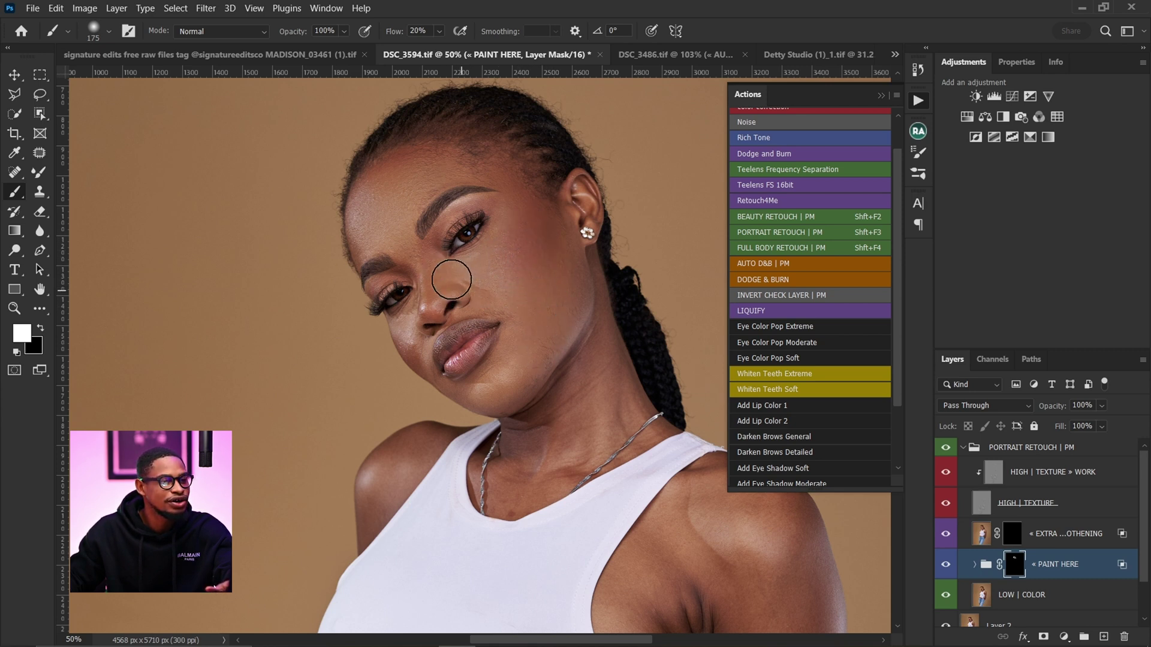
pyautogui.press('[')
pyautogui.press('[')
pyautogui.press('[')
pyautogui.press('[')
pyautogui.press('[')
pyautogui.press('[')
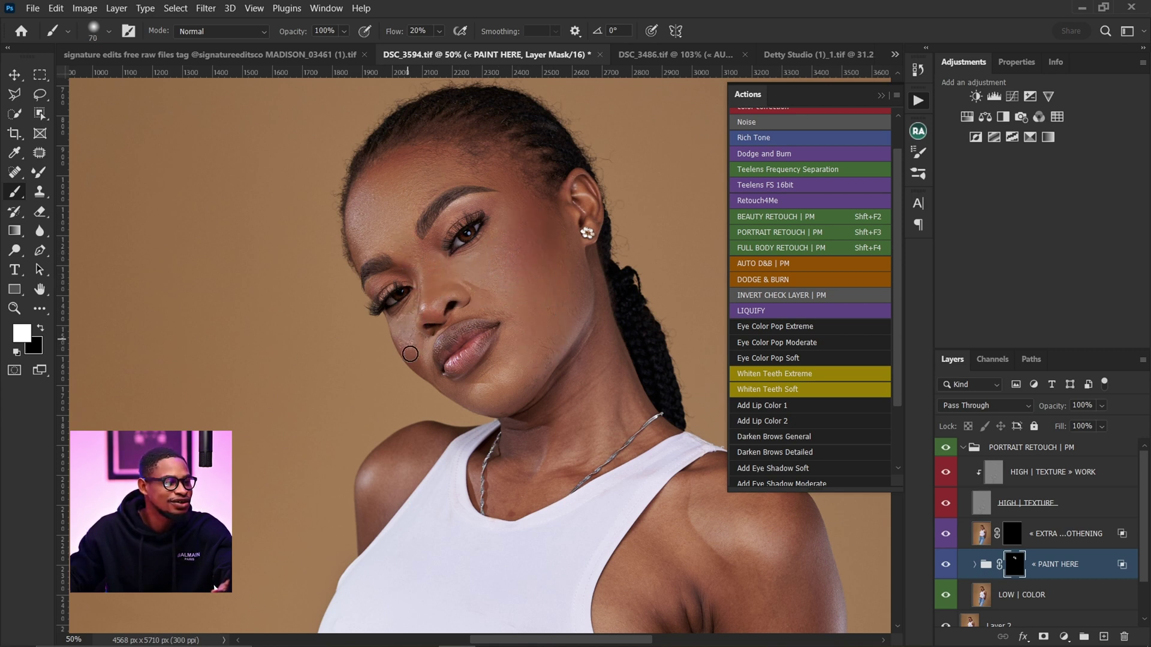
pyautogui.press(']')
pyautogui.press(']')
pyautogui.press(']')
pyautogui.press(']')
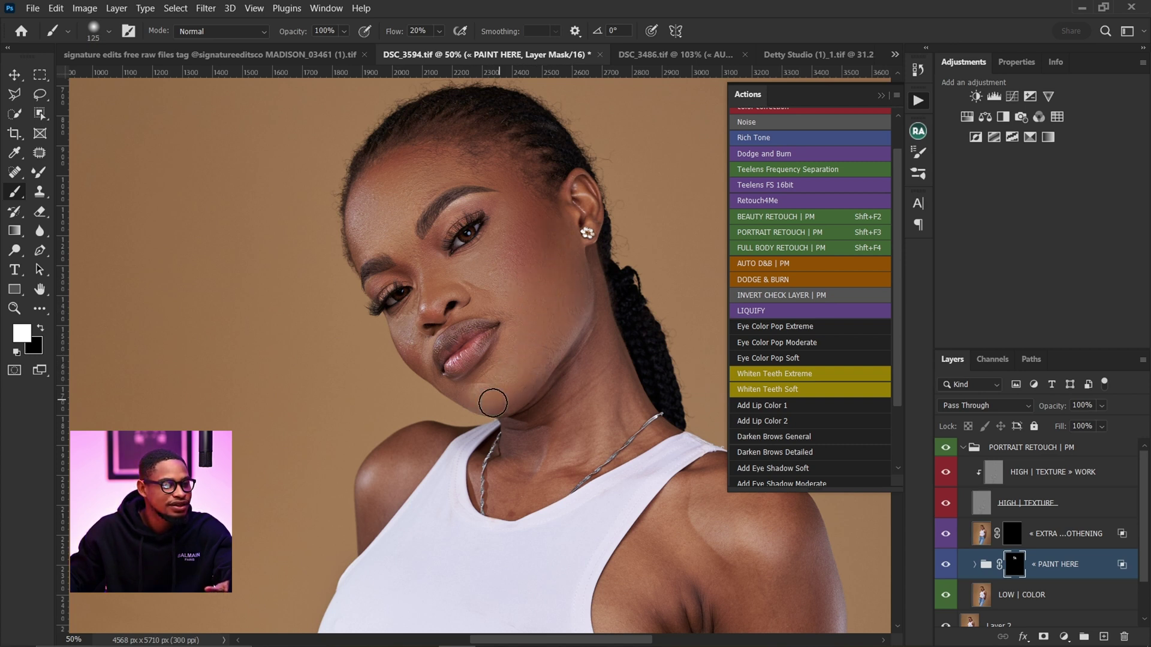
pyautogui.press('[')
pyautogui.press('[')
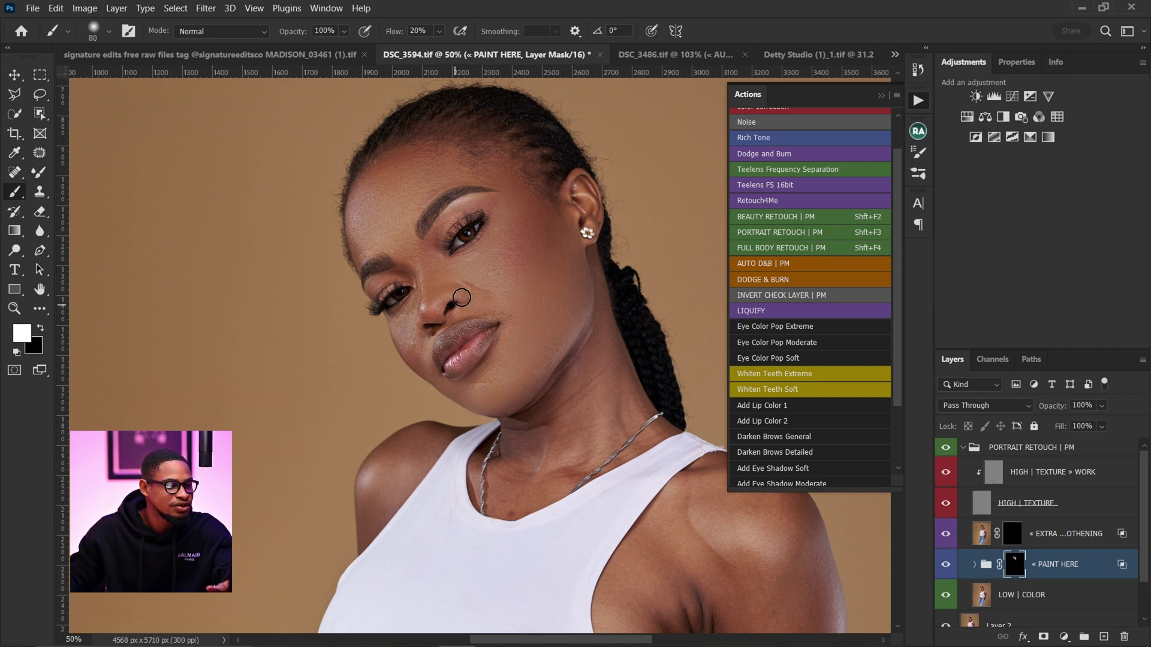
# Paint the woman's neck into the mask with a 200 px brush, and compare the skin with the « PAINT HERE group hidden and shown.
pyautogui.press(']')
pyautogui.press(']')
pyautogui.press(']')
pyautogui.press(']')
pyautogui.press(']')
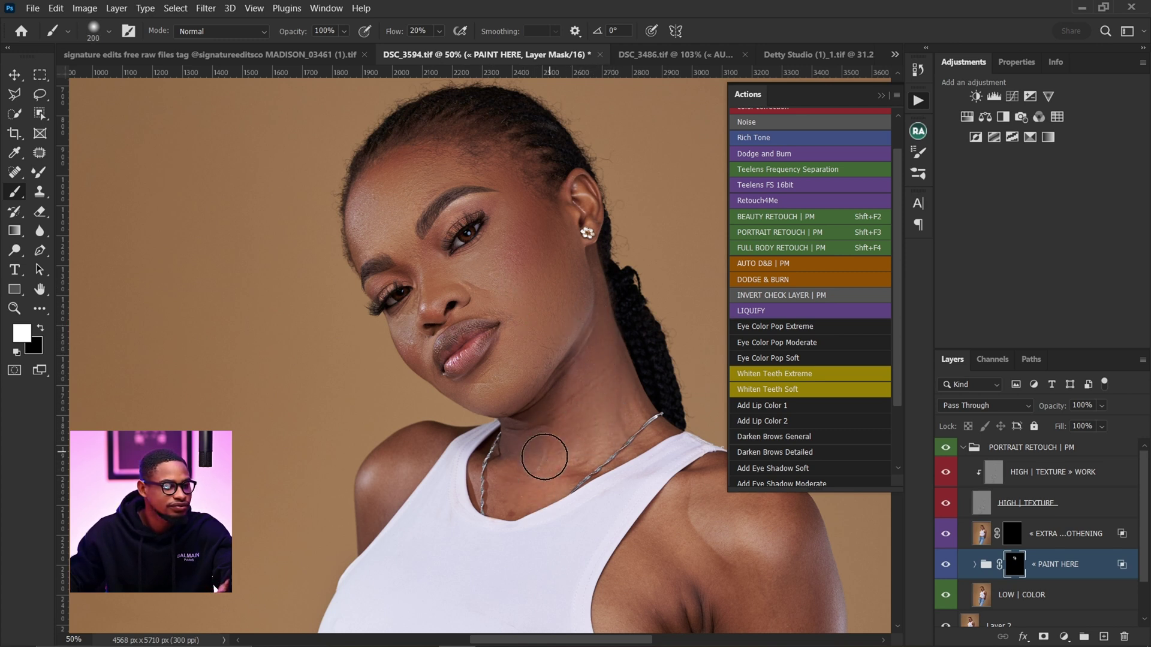
pyautogui.click(946, 565)
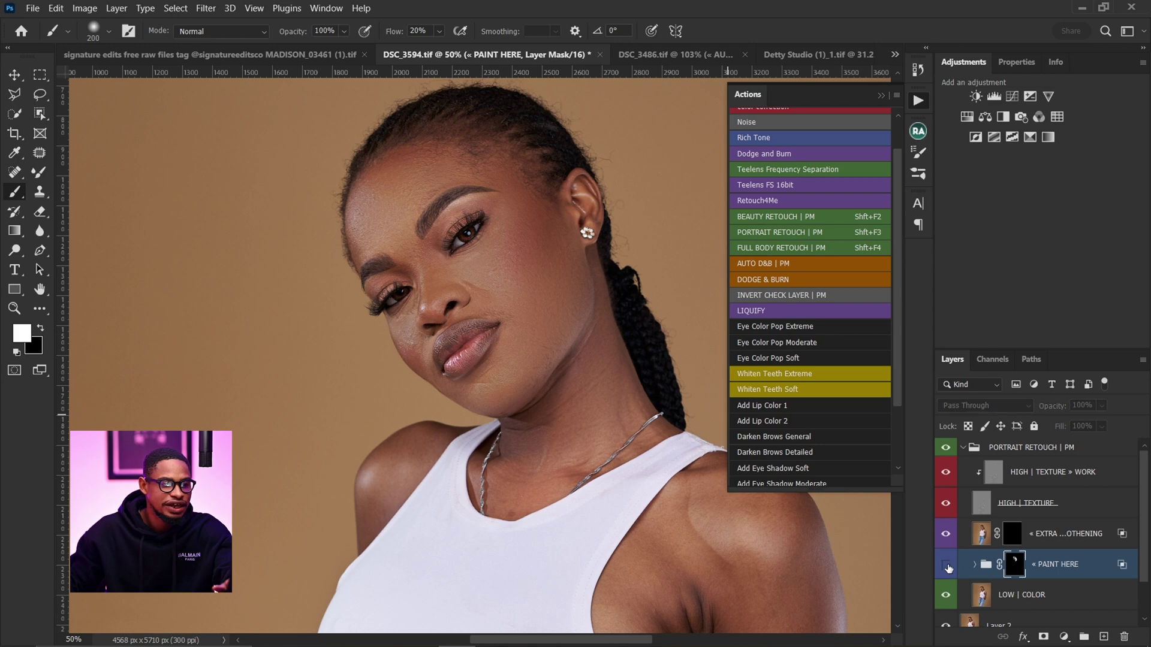
pyautogui.click(947, 566)
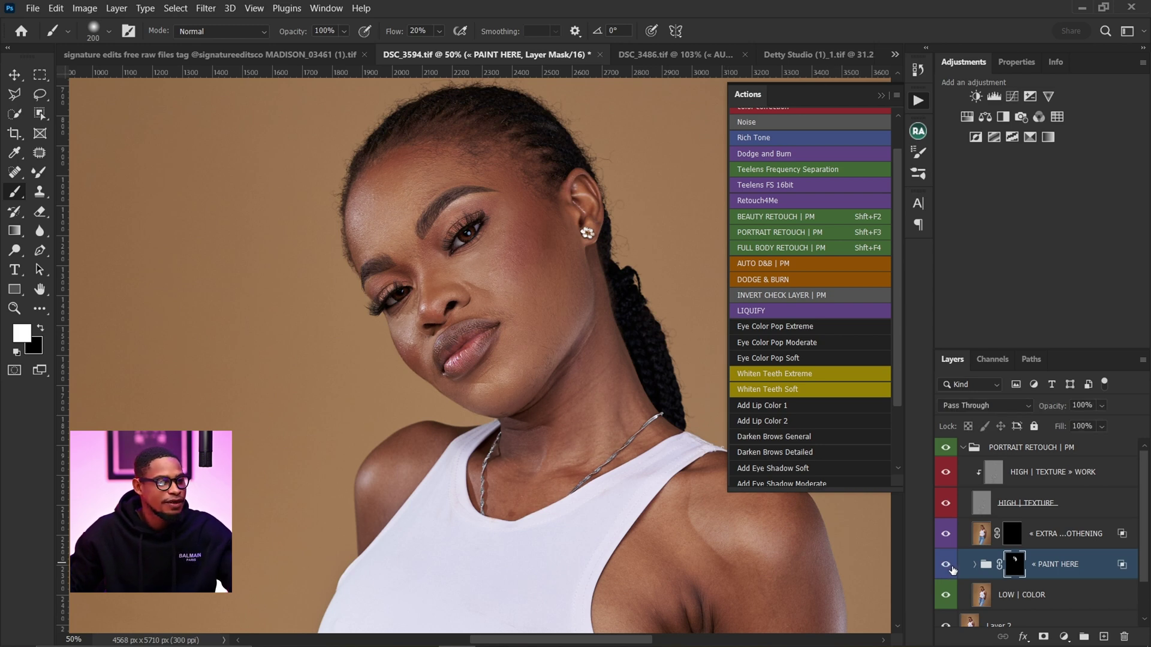
# Examine the facial skin texture in close view with the « PAINT HERE smoothing hidden and shown.
pyautogui.press('z')
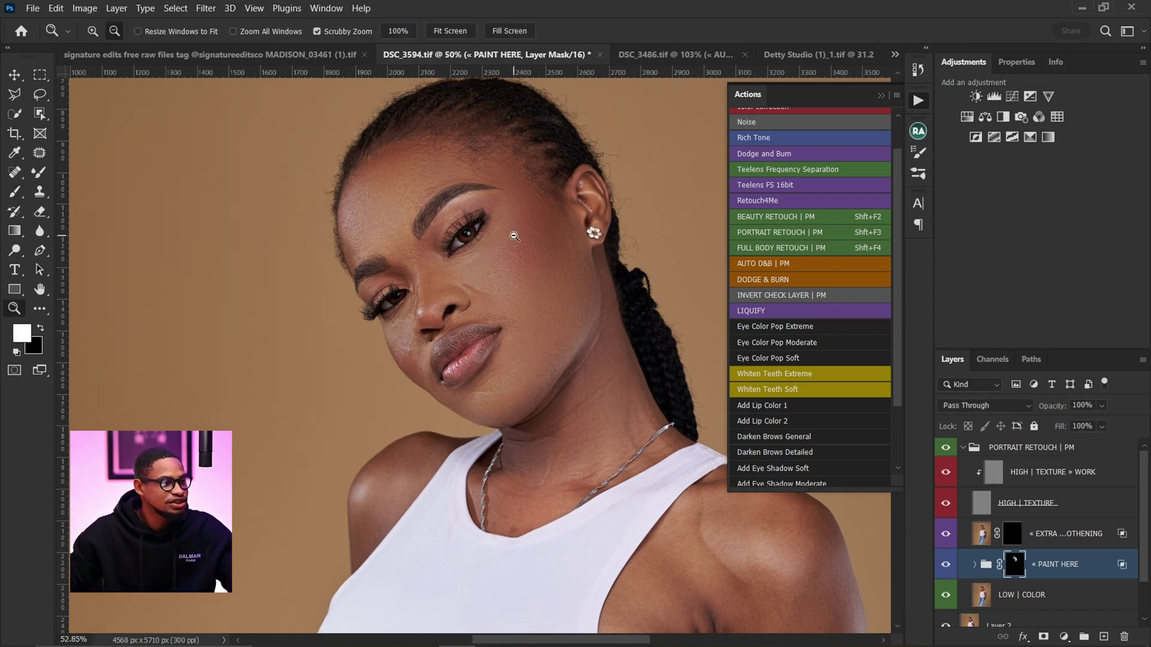
pyautogui.moveTo(497, 265); pyautogui.dragTo(537, 264)
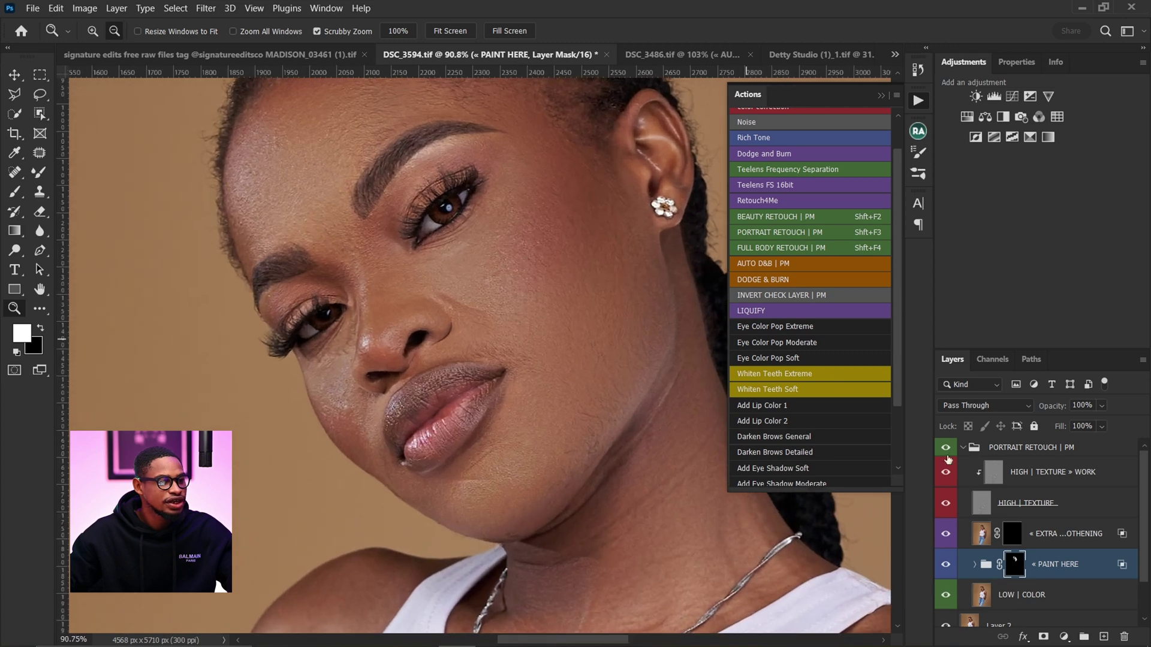
pyautogui.click(946, 568)
pyautogui.click(947, 567)
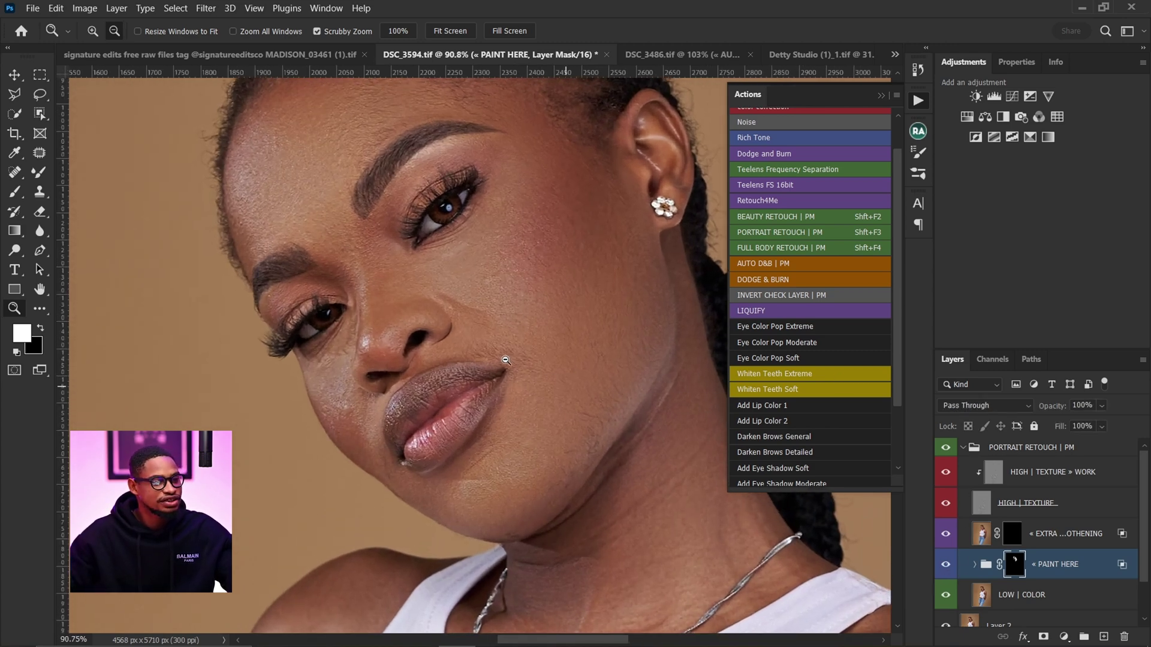
# Paint the skin of the shoulders and arms into the « PAINT HERE mask in white, reducing the brush from 200 to 90 px.
pyautogui.moveTo(480, 364)
pyautogui.mouseDown()
pyautogui.moveTo(529, 348)
pyautogui.moveTo(476, 349)
pyautogui.mouseUp()
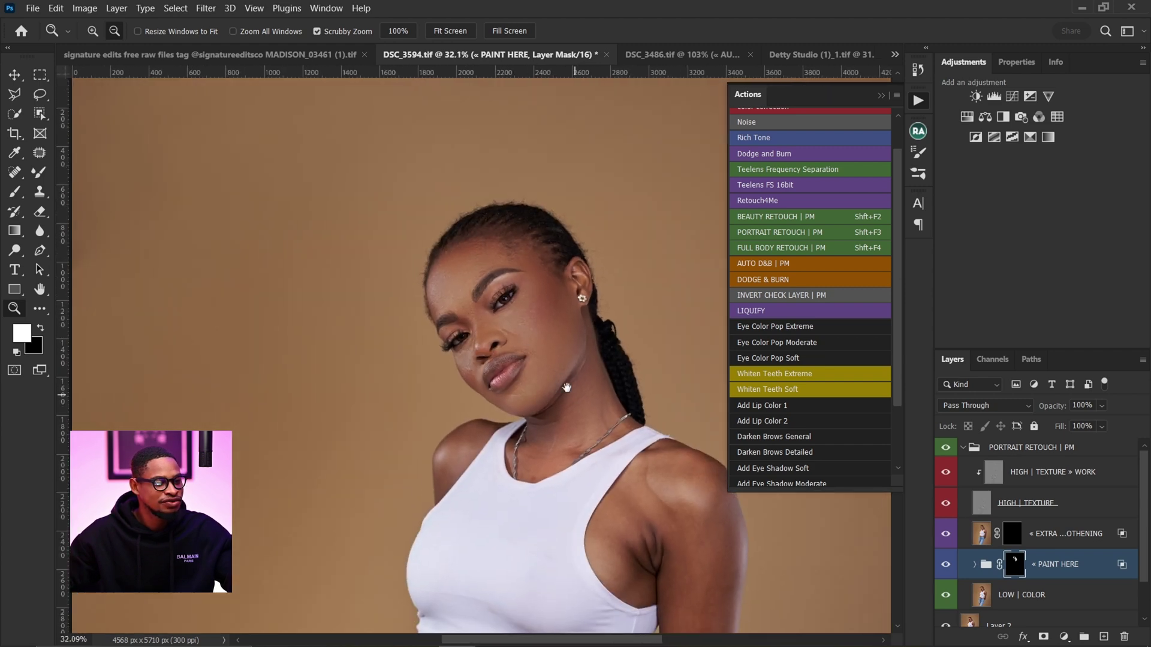
pyautogui.moveTo(566, 388)
pyautogui.mouseDown()
pyautogui.moveTo(510, 310)
pyautogui.moveTo(537, 320)
pyautogui.mouseUp()
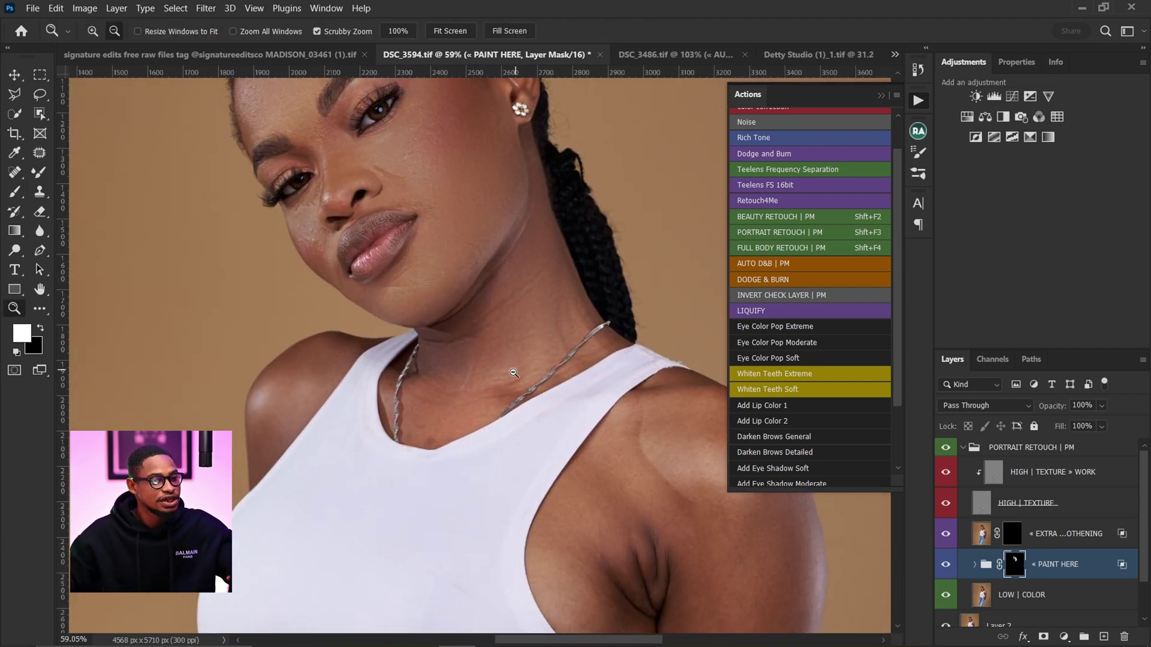
pyautogui.moveTo(495, 362)
pyautogui.mouseDown()
pyautogui.moveTo(449, 364)
pyautogui.moveTo(426, 388)
pyautogui.mouseUp()
pyautogui.press('b')
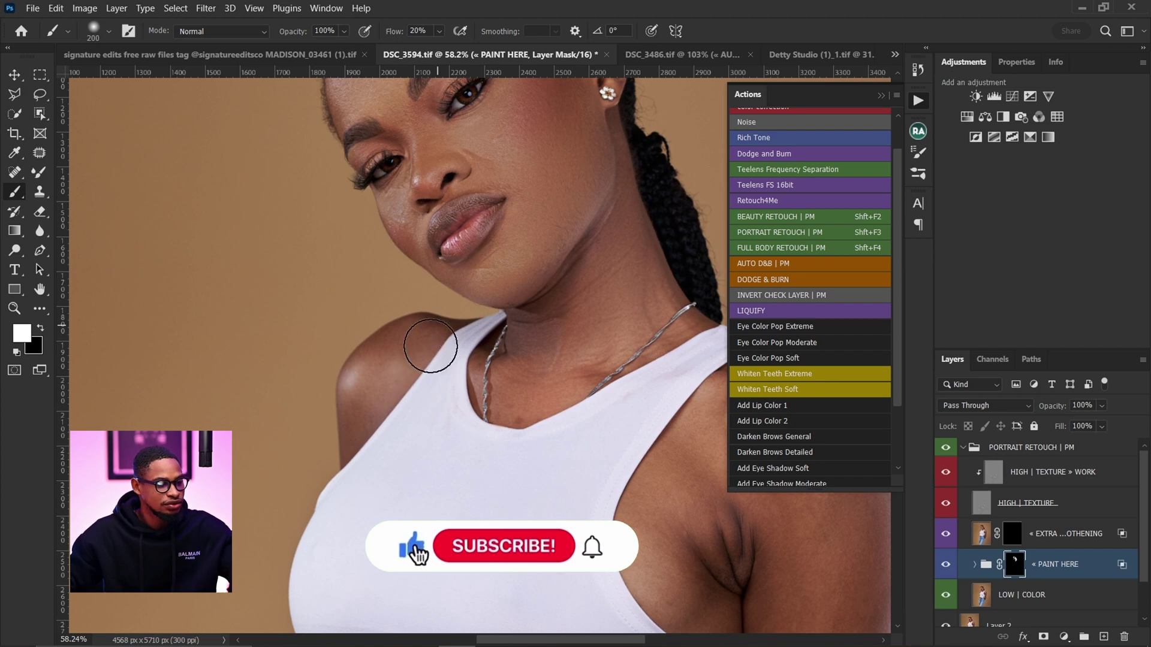
pyautogui.moveTo(351, 401); pyautogui.dragTo(406, 337)
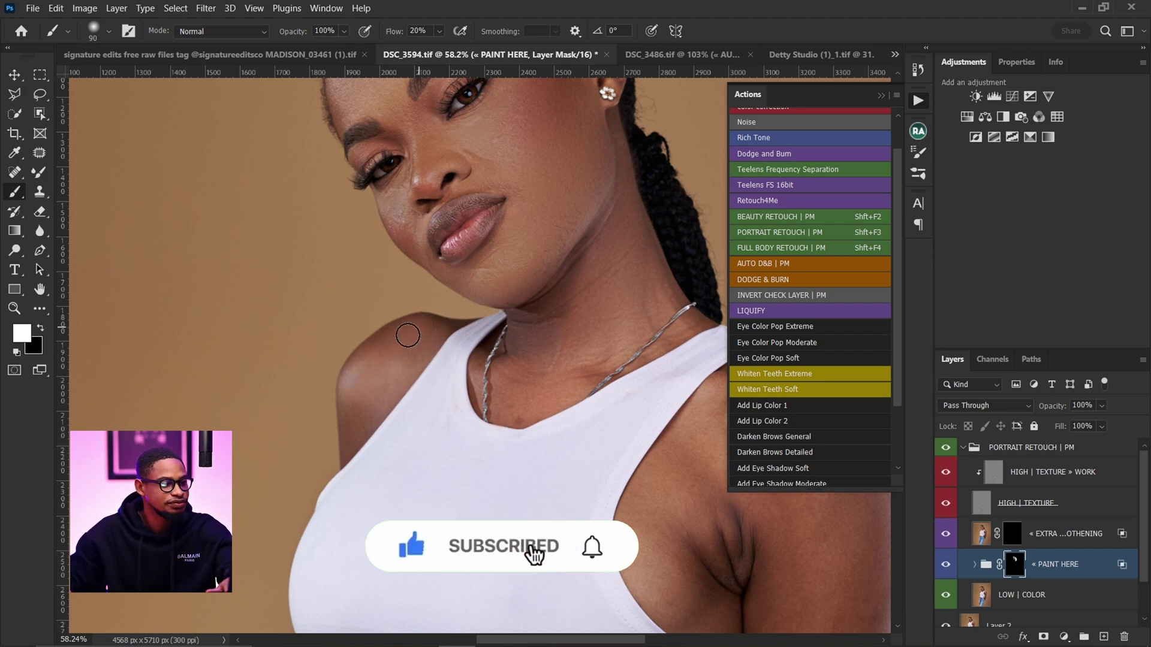
# Compare the half-body portrait with the whole PORTRAIT RETOUCH | PM group hidden and shown.
pyautogui.moveTo(542, 240); pyautogui.dragTo(518, 239)
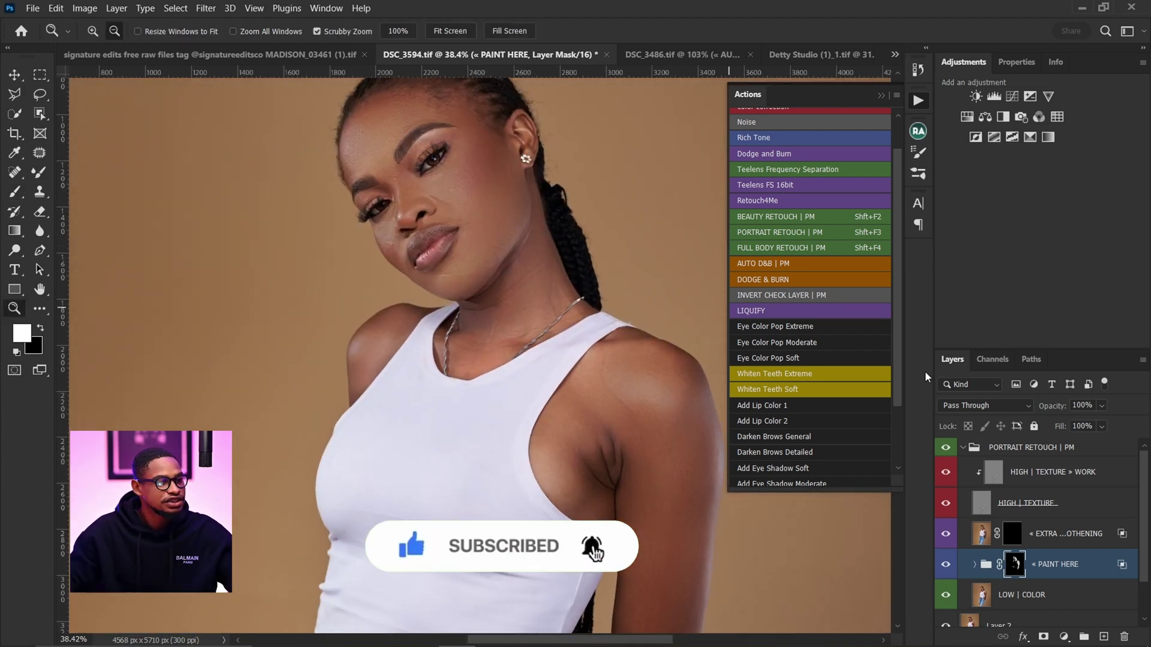
pyautogui.click(946, 449)
pyautogui.click(952, 454)
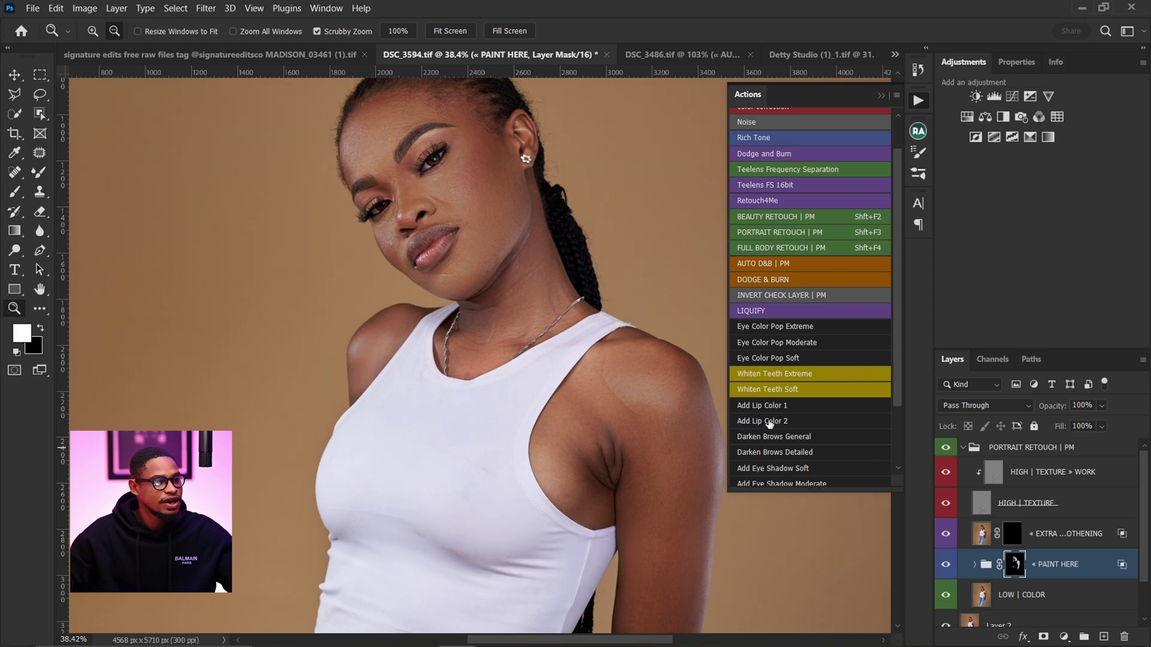
pyautogui.scroll(-4, 443, 373)
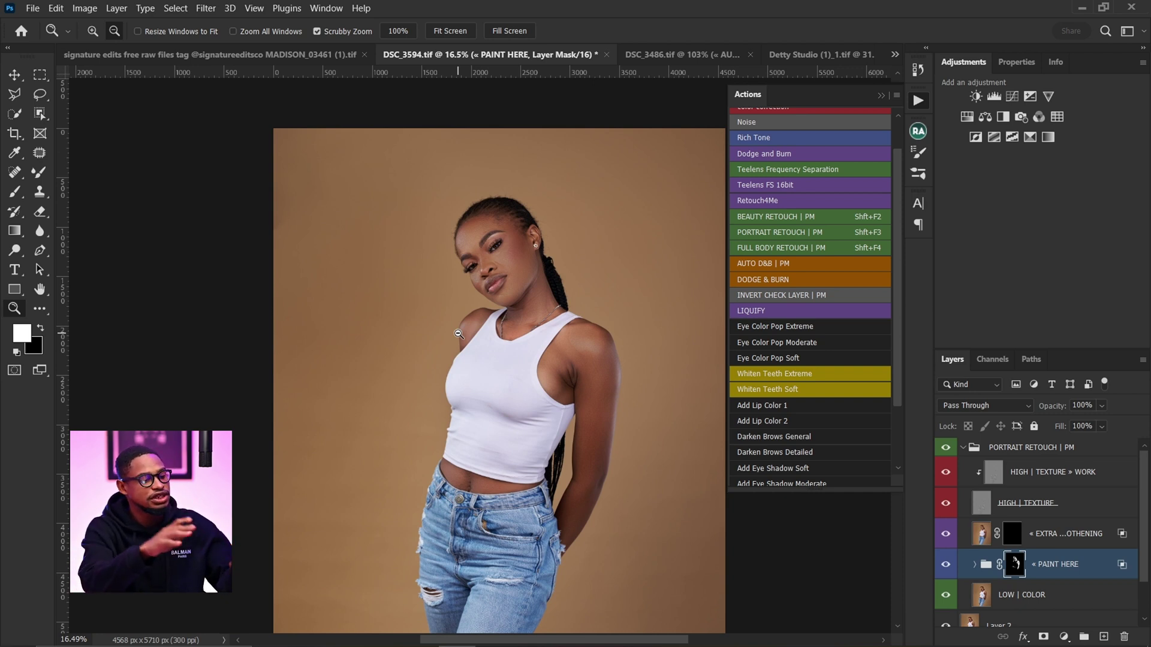
# Review the layers inside the PORTRAIT RETOUCH | PM group, including HIGH | TEXTURE » WORK, with the face in close view.
pyautogui.click(963, 448)
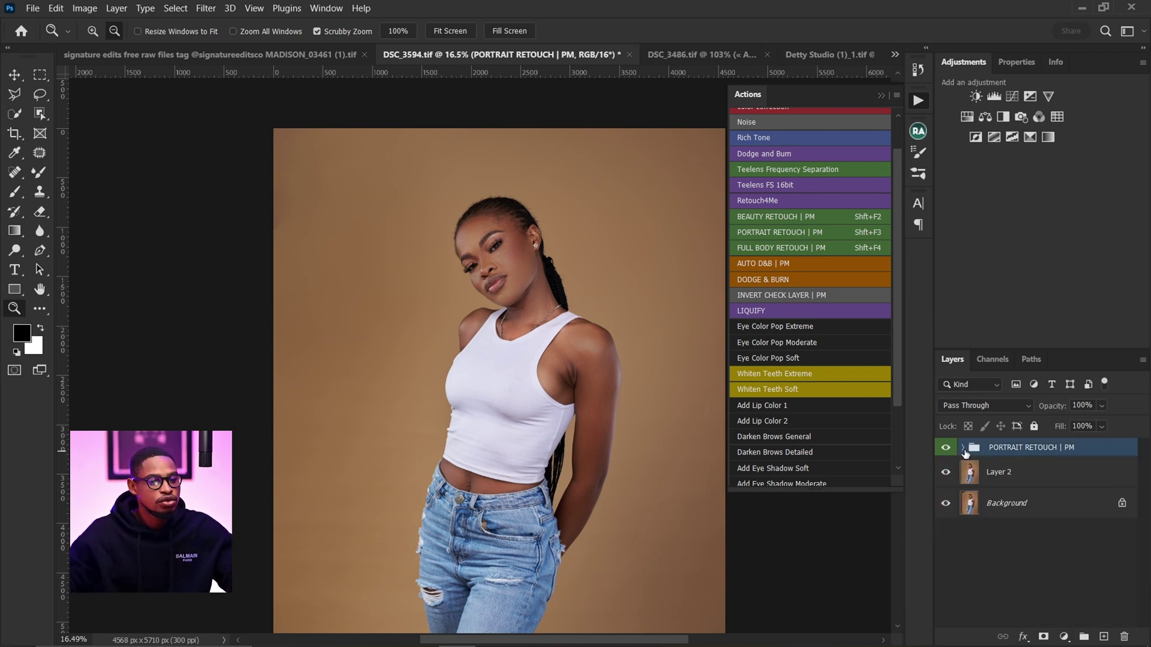
pyautogui.click(963, 449)
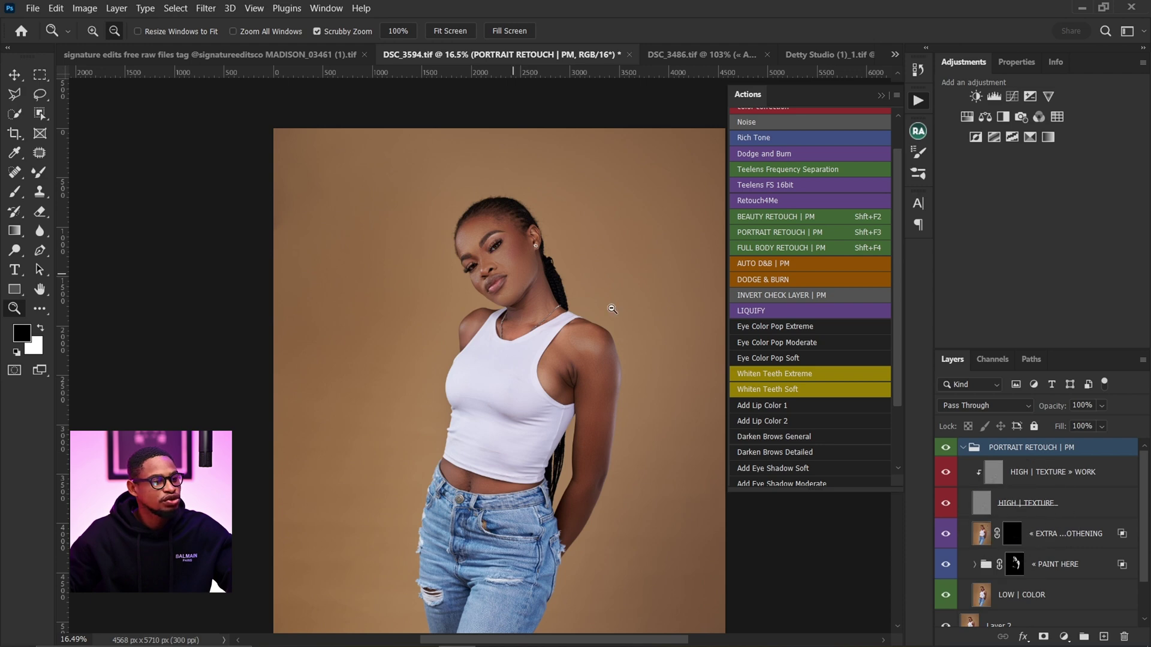
pyautogui.scroll(9, 518, 248)
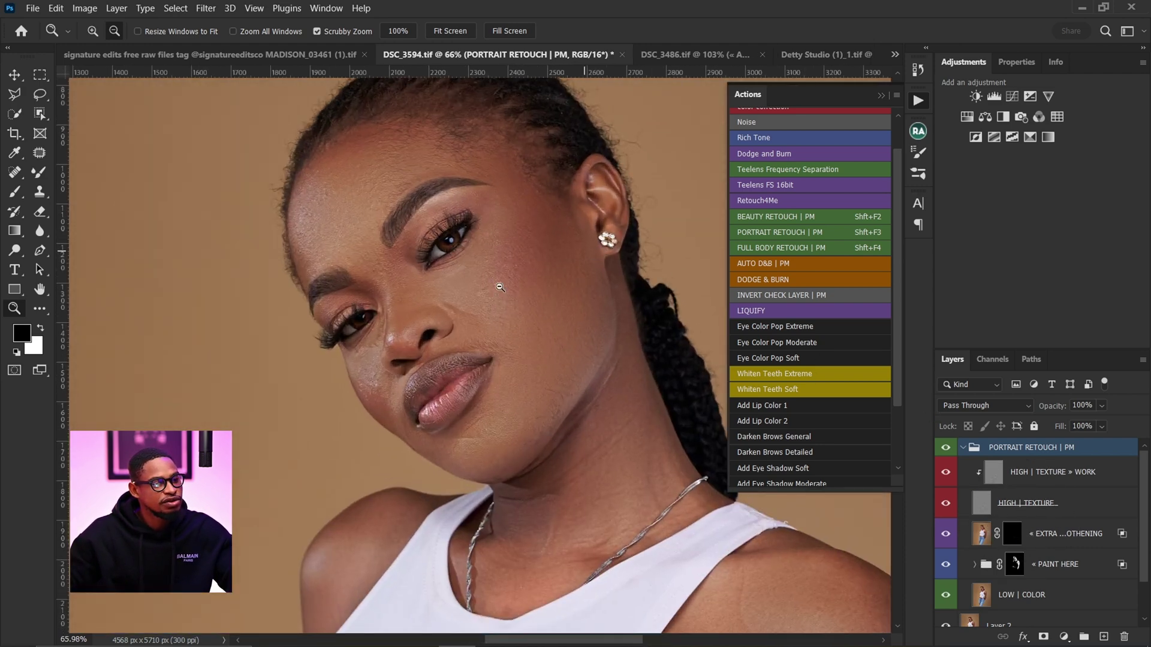
pyautogui.scroll(-1, 548, 348)
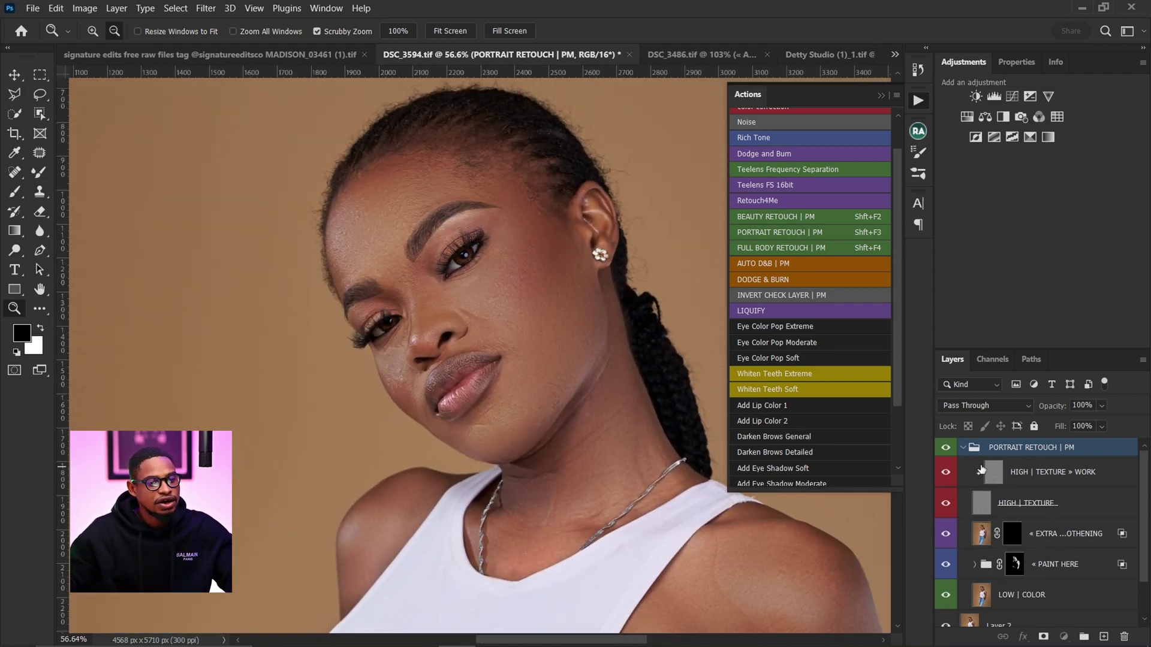
pyautogui.click(995, 474)
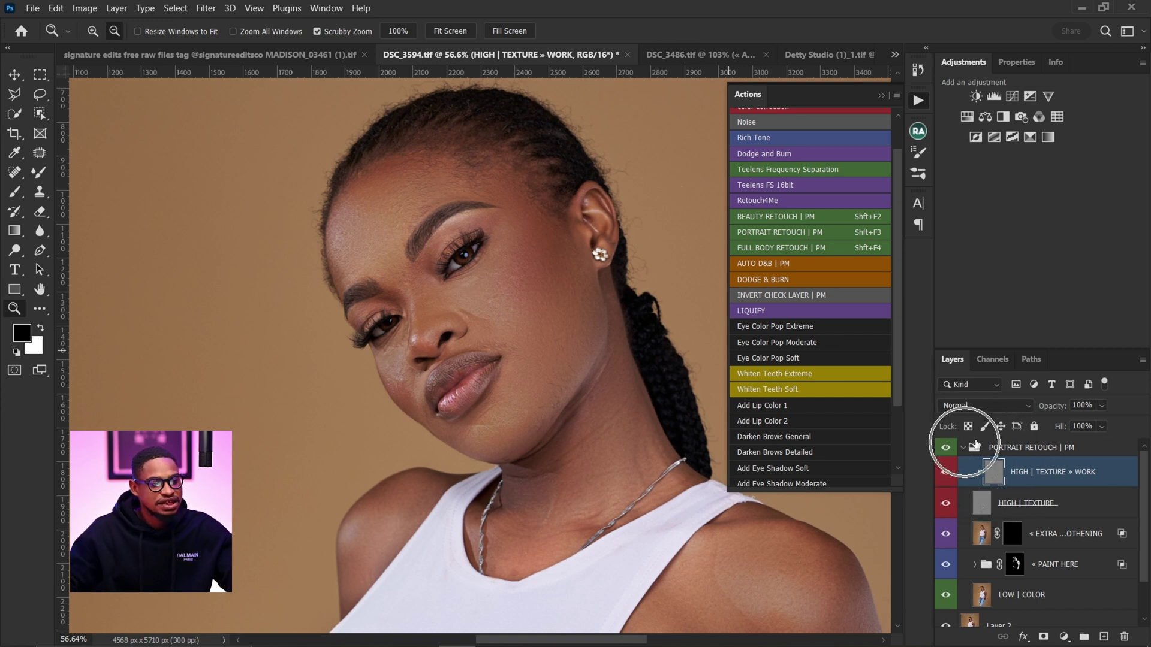
# Collapse the PORTRAIT RETOUCH | PM group and run the AUTO D&B | PM action above it.
pyautogui.click(963, 445)
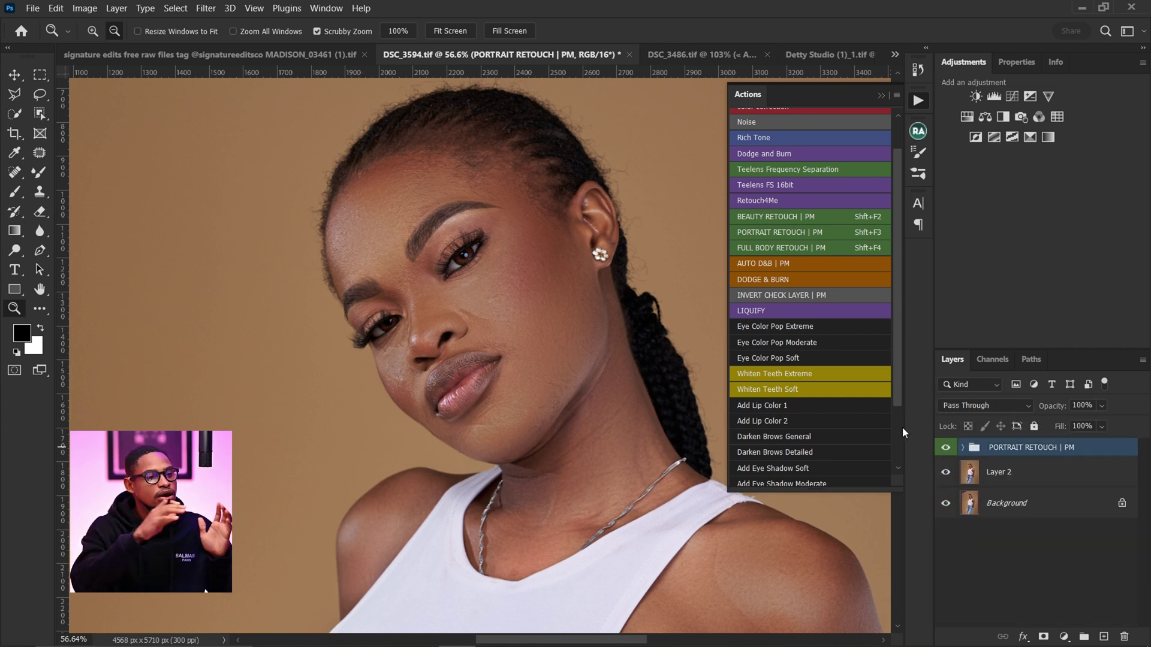
pyautogui.click(762, 264)
pyautogui.click(771, 264)
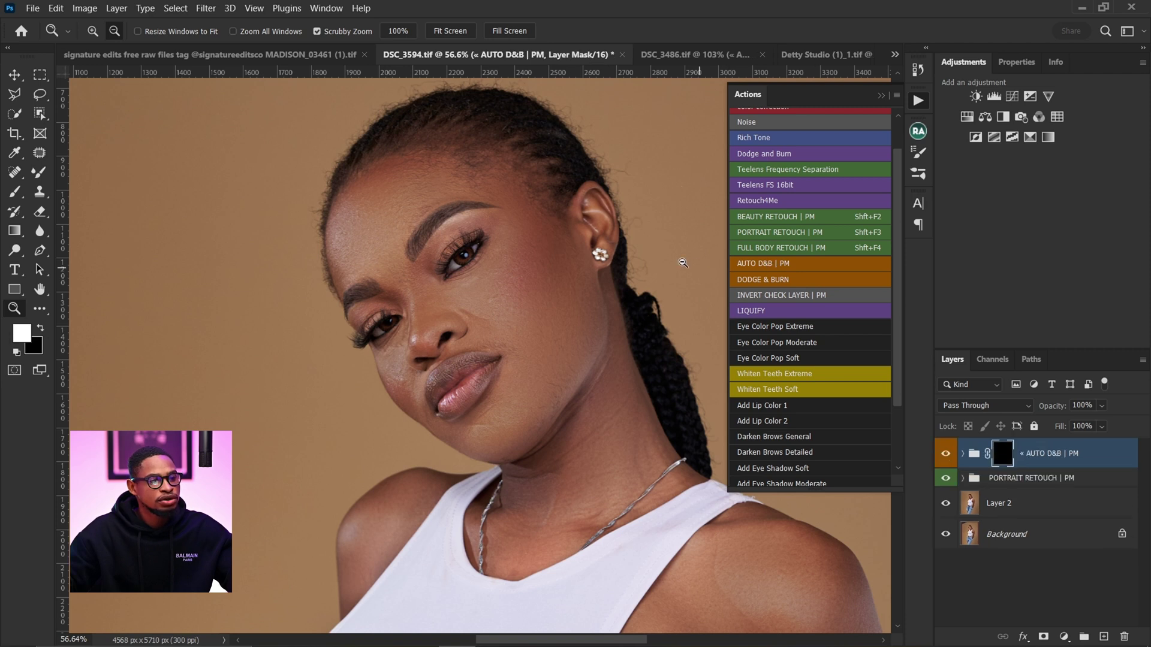
# Paint the face and body skin into the « AUTO D&B | PM mask in white at 100% flow, enlarging the brush to 150 px.
pyautogui.press('b')
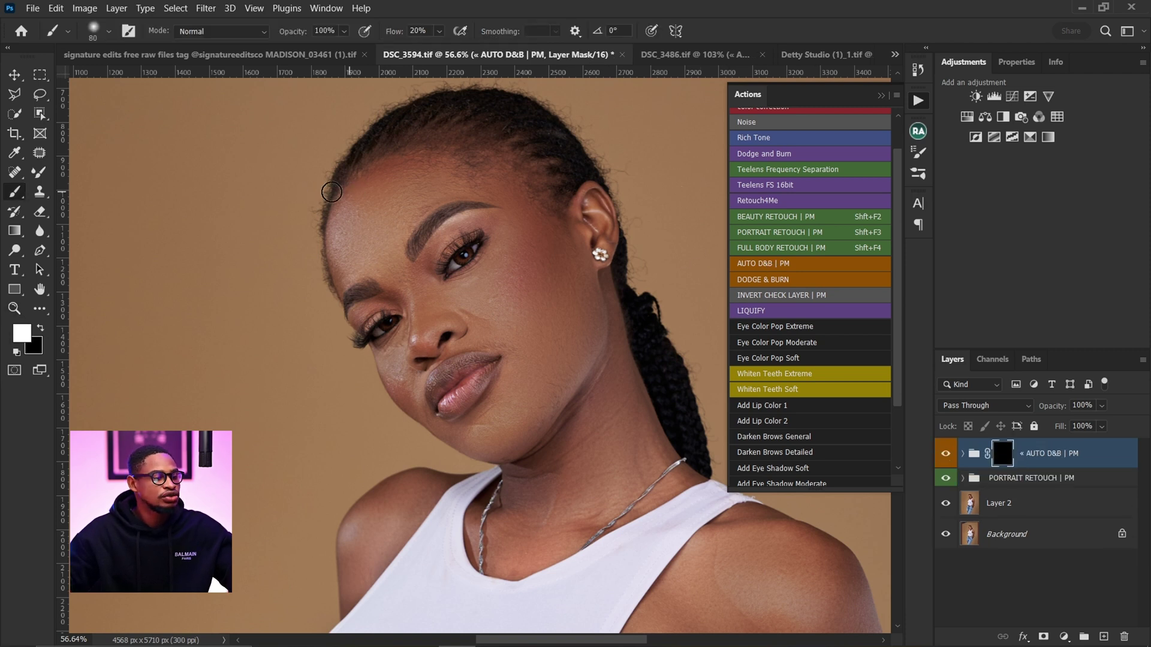
pyautogui.click(439, 31)
pyautogui.moveTo(444, 49); pyautogui.dragTo(572, 25)
pyautogui.moveTo(387, 206)
pyautogui.mouseDown()
pyautogui.moveTo(482, 179)
pyautogui.moveTo(526, 216)
pyautogui.moveTo(534, 275)
pyautogui.moveTo(505, 300)
pyautogui.moveTo(476, 274)
pyautogui.moveTo(520, 293)
pyautogui.moveTo(545, 330)
pyautogui.moveTo(540, 261)
pyautogui.moveTo(584, 310)
pyautogui.moveTo(544, 394)
pyautogui.moveTo(454, 316)
pyautogui.moveTo(403, 313)
pyautogui.mouseUp()
pyautogui.press(']')
pyautogui.press(']')
pyautogui.press(']')
pyautogui.press(']')
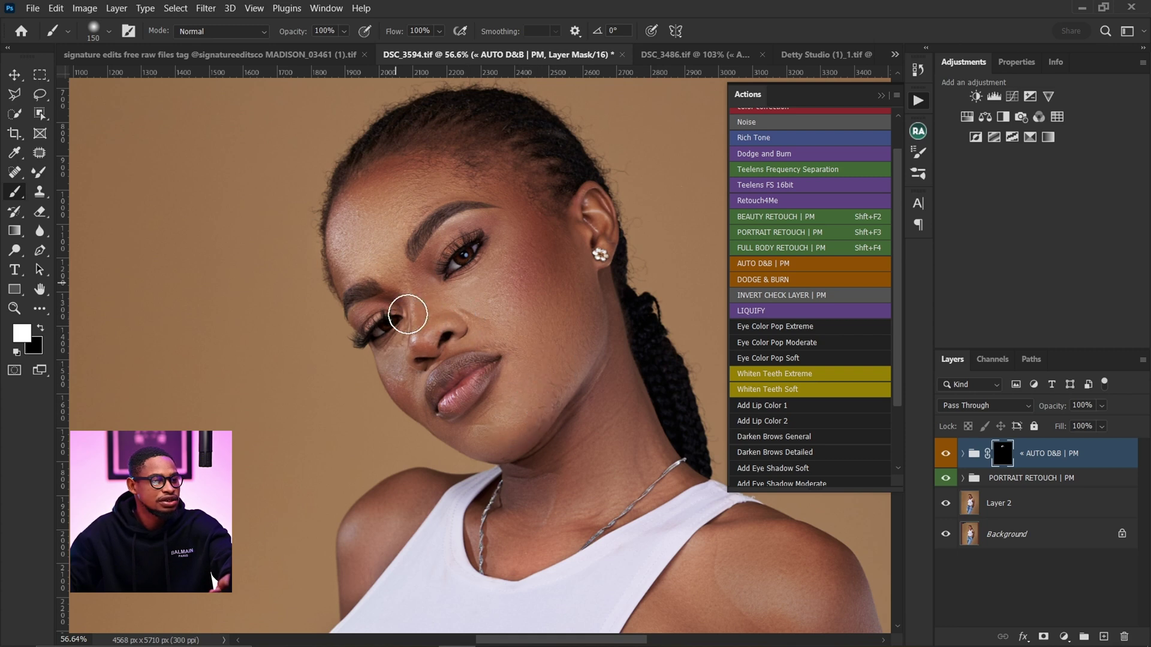
# Lower the « AUTO D&B | PM group's opacity to 37% with the whole portrait in view.
pyautogui.hotkey('ctrl', '0')
pyautogui.press('x')
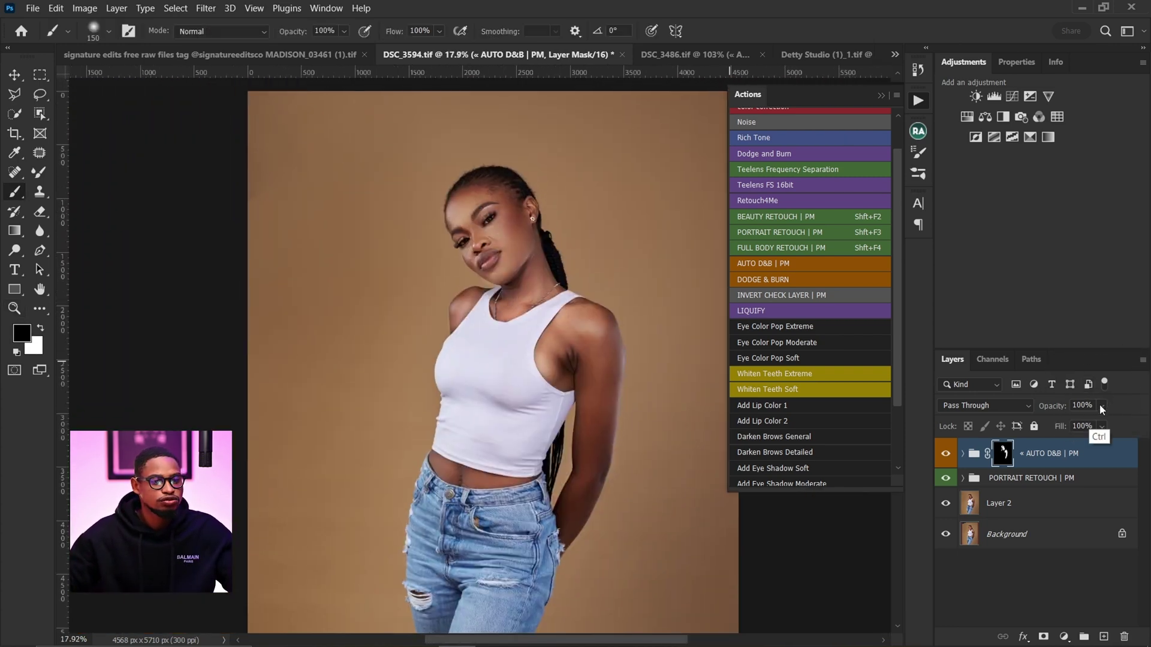
pyautogui.click(1101, 406)
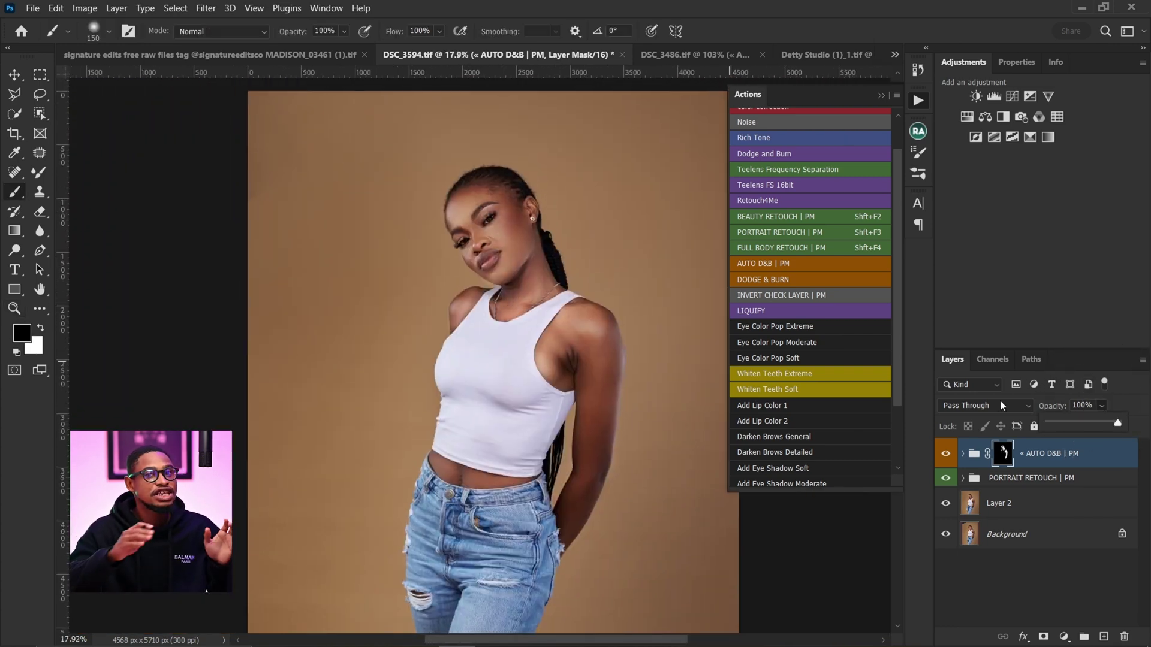
pyautogui.click(1074, 422)
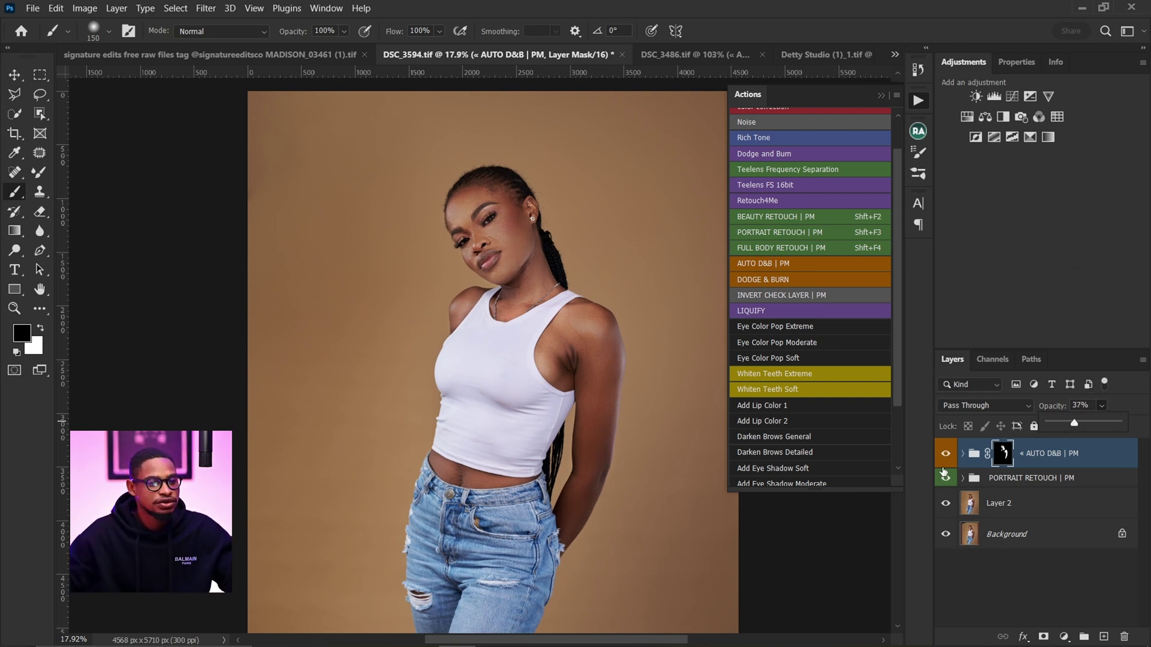
# Compare the portrait with the « AUTO D&B | PM group hidden and shown, and examine the result at different magnifications.
pyautogui.click(945, 455)
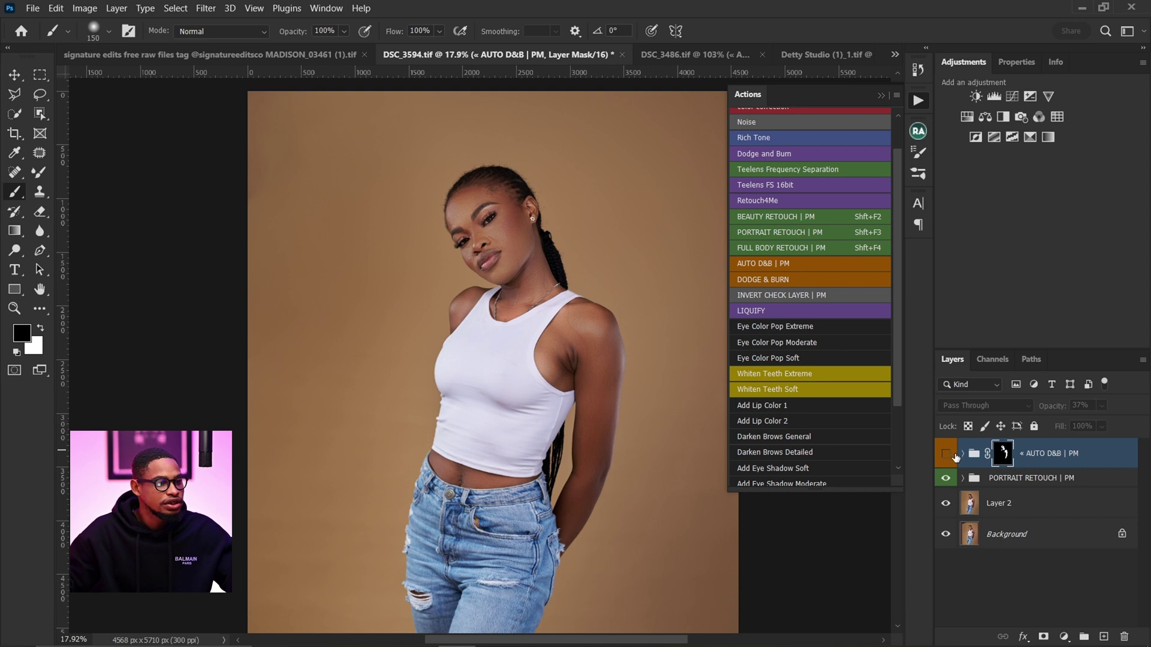
pyautogui.click(946, 456)
pyautogui.click(946, 457)
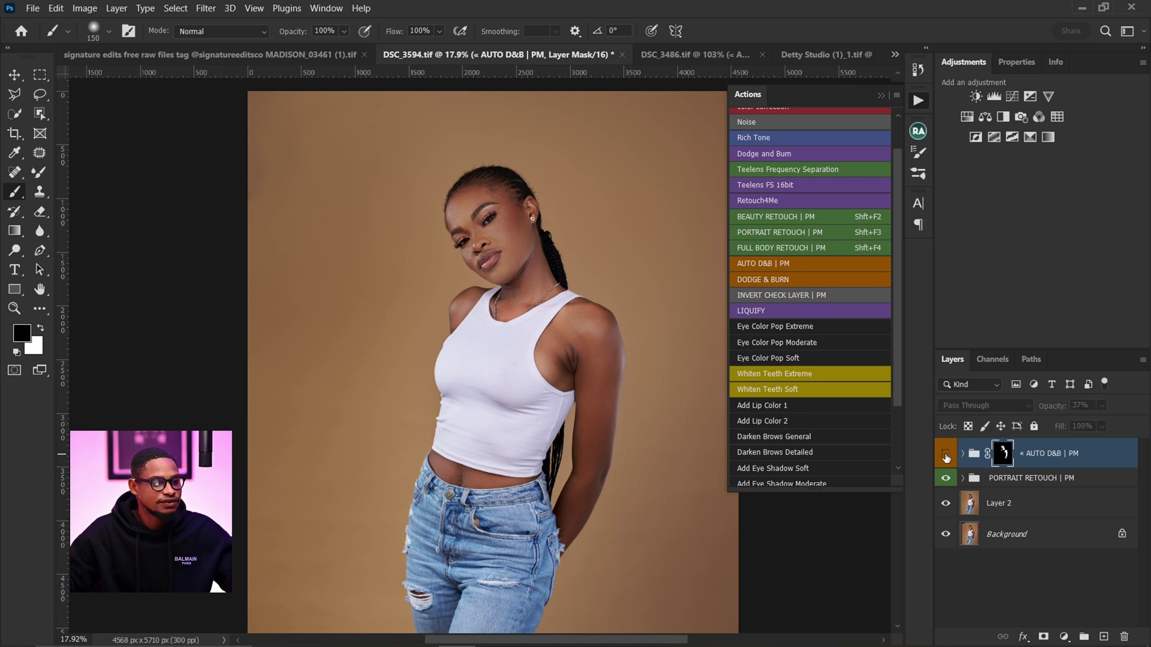
pyautogui.click(947, 458)
pyautogui.press('z')
pyautogui.moveTo(505, 352)
pyautogui.mouseDown()
pyautogui.moveTo(456, 362)
pyautogui.moveTo(426, 312)
pyautogui.mouseUp()
pyautogui.press('b')
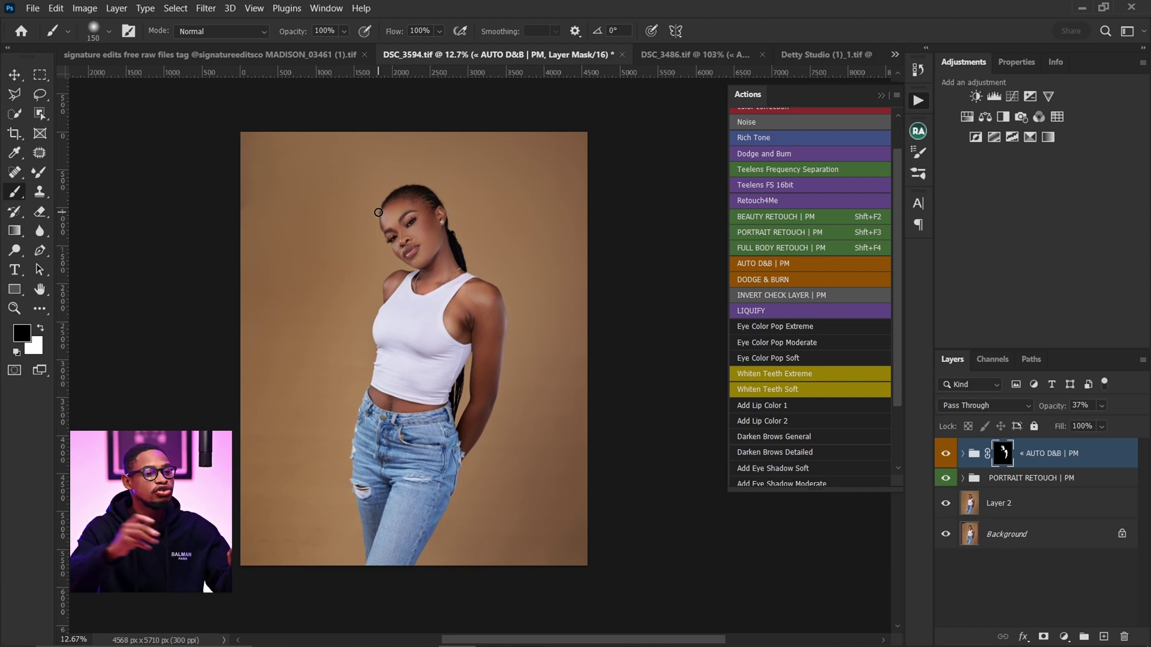
pyautogui.press('z')
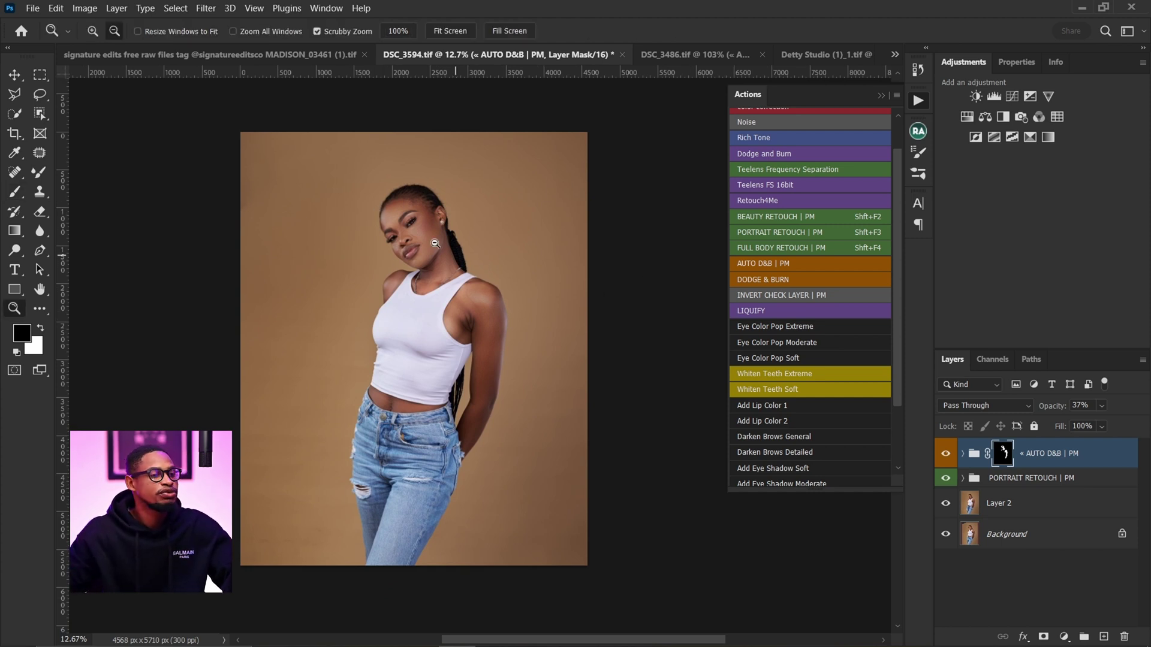
pyautogui.moveTo(429, 243); pyautogui.dragTo(444, 228)
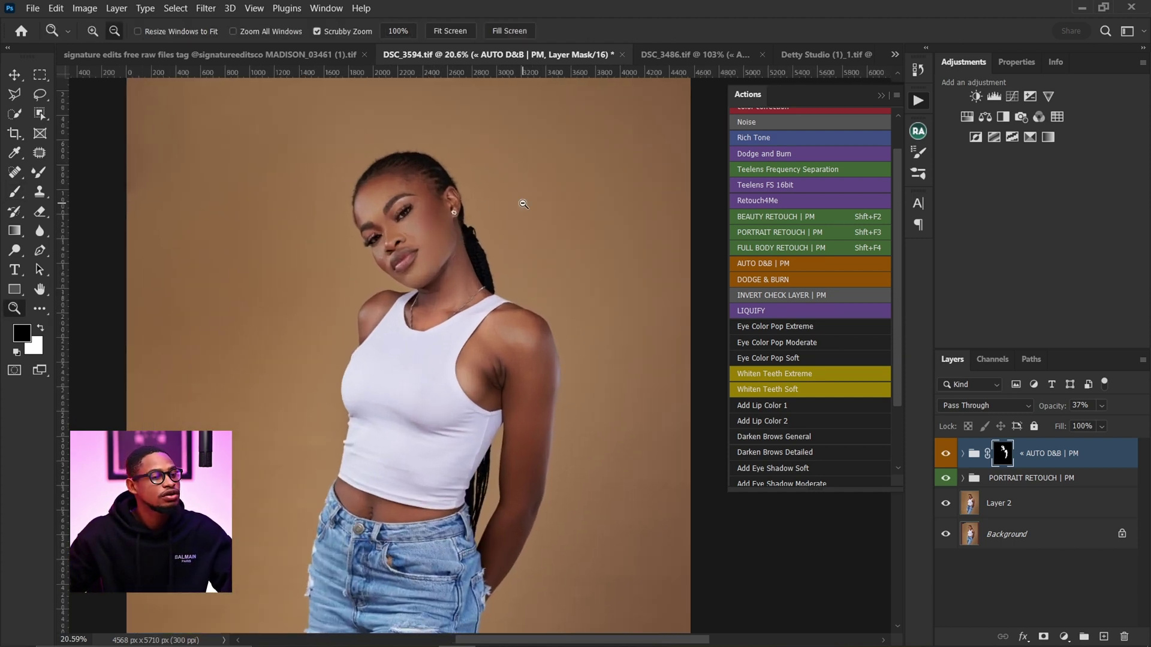
# Examine the finished skin retouch in DSC_3486.tif in close view and compare it with DSC_3594.tif.
pyautogui.click(666, 55)
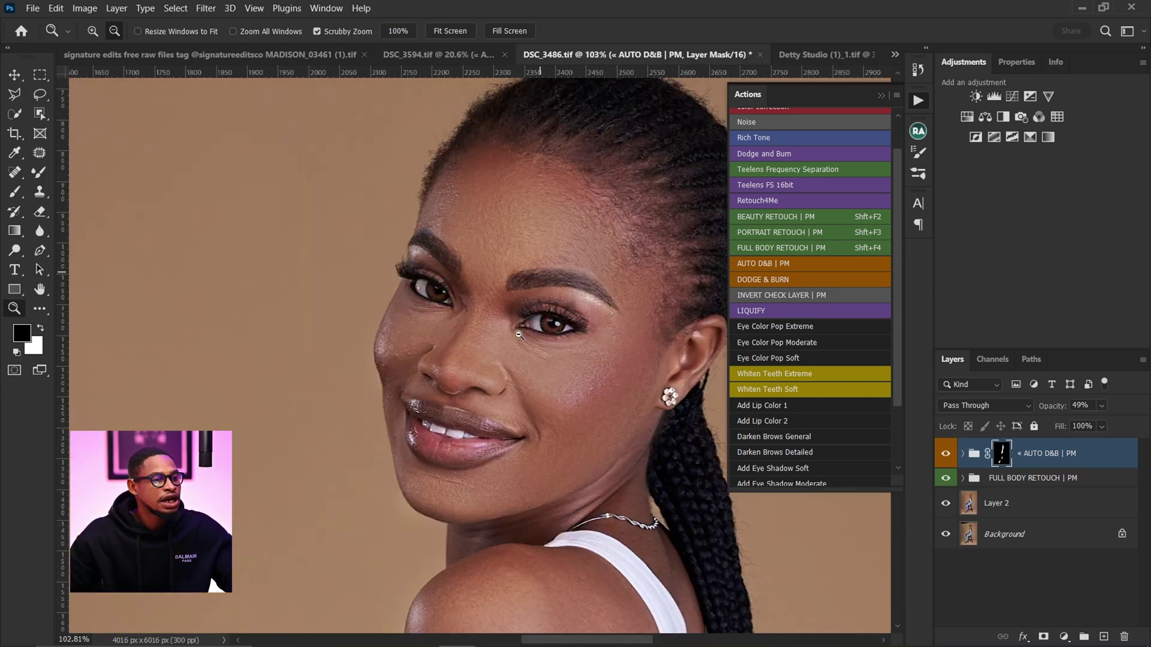
pyautogui.moveTo(559, 350); pyautogui.dragTo(474, 353)
pyautogui.moveTo(580, 366); pyautogui.dragTo(508, 281)
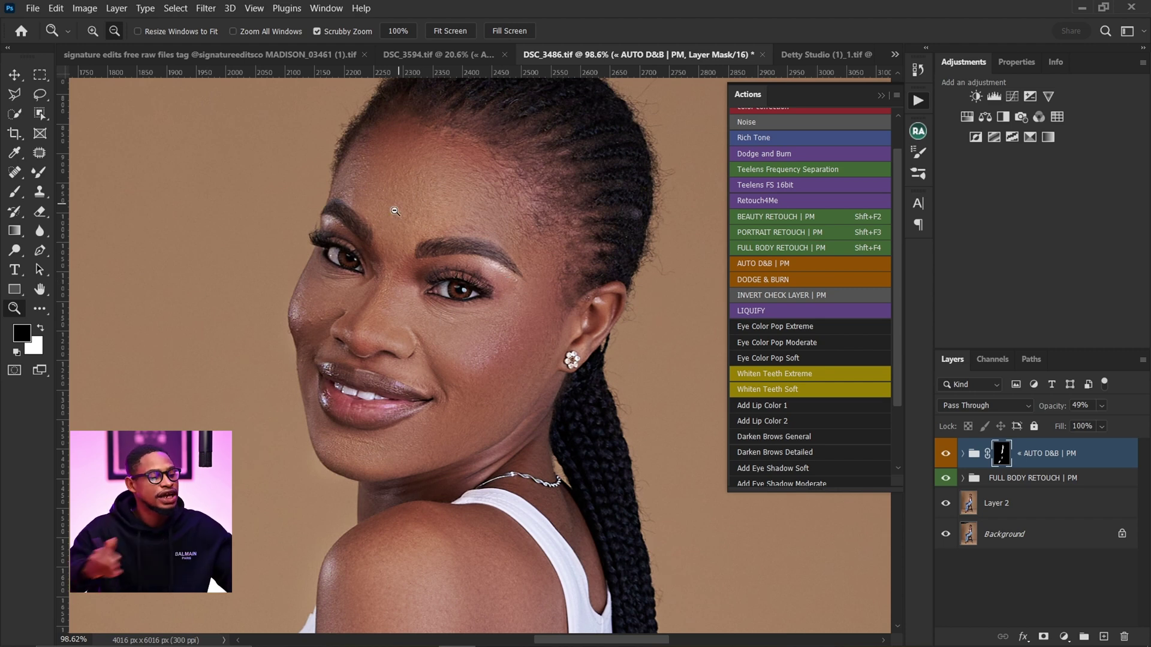
pyautogui.moveTo(395, 211); pyautogui.dragTo(368, 211)
pyautogui.click(473, 53)
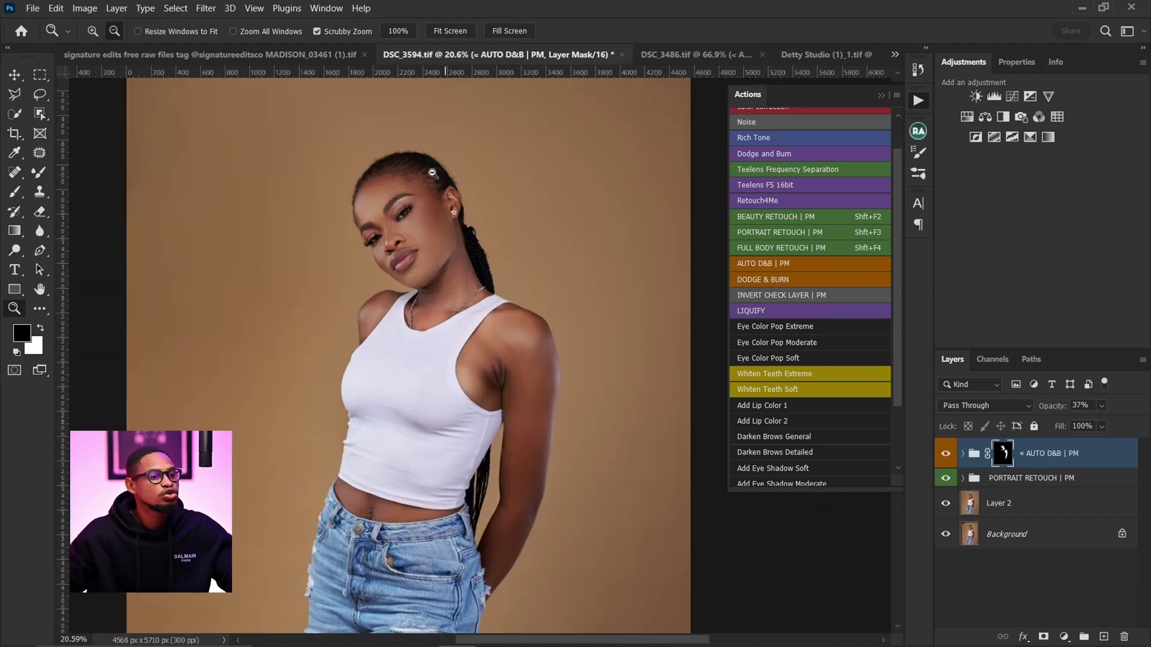
pyautogui.click(681, 54)
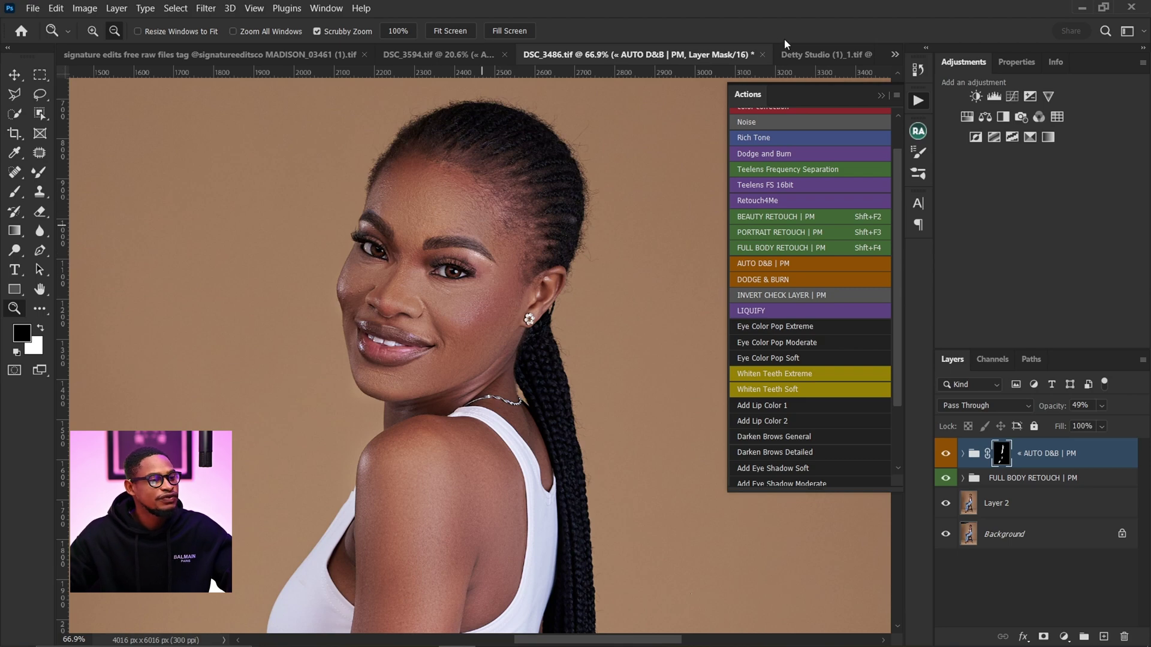
# Switch to Detty Studio (1)_1.tif and compare the whole beauty portrait with its « AUTO D&B | PM group hidden and shown.
pyautogui.click(796, 53)
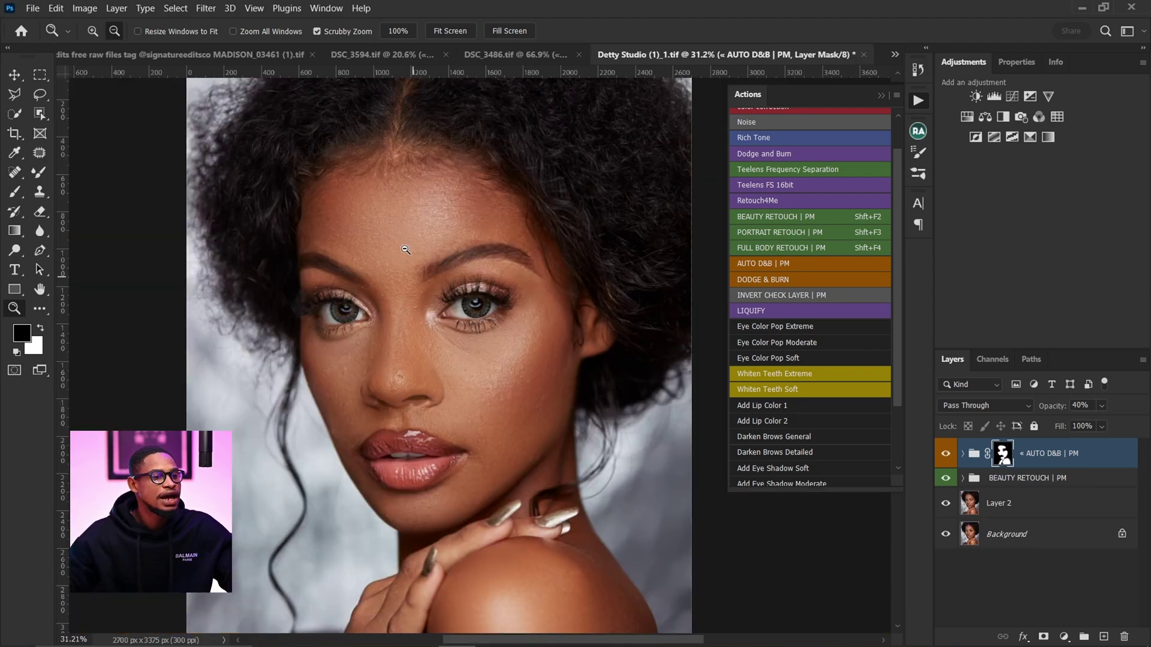
pyautogui.moveTo(405, 249)
pyautogui.mouseDown()
pyautogui.moveTo(502, 251)
pyautogui.moveTo(384, 254)
pyautogui.mouseUp()
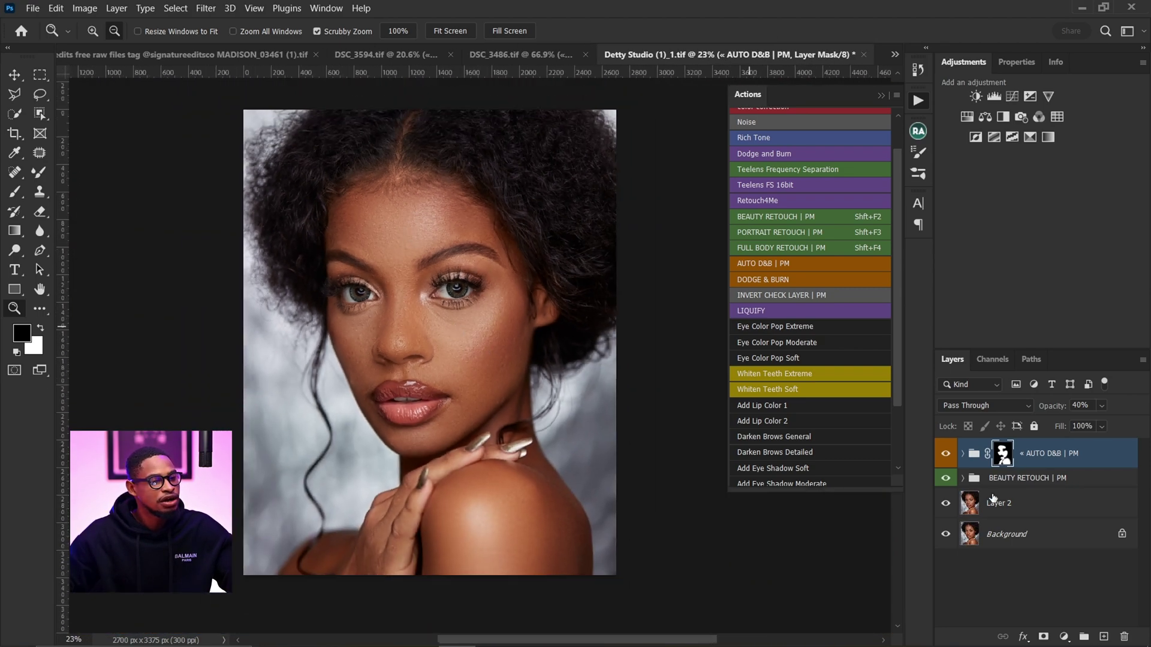
pyautogui.click(947, 455)
pyautogui.click(947, 458)
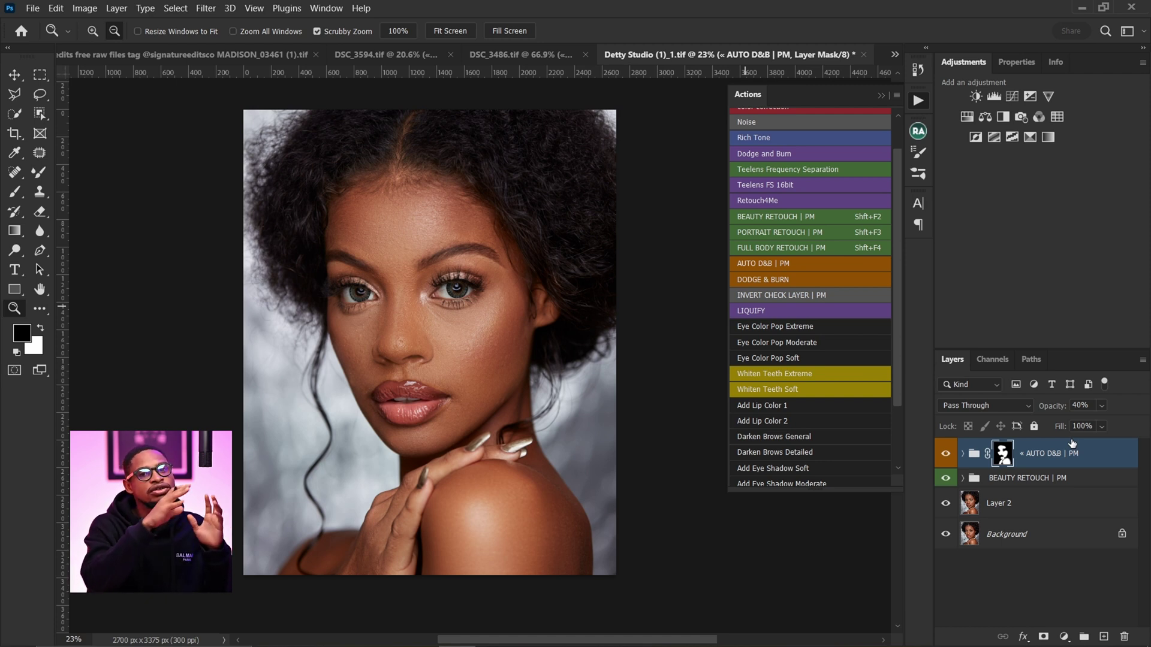
# Run the LIQUIFY action on the beauty portrait, activate the Face tool in the Liquify filter, and cancel the filter.
pyautogui.click(755, 308)
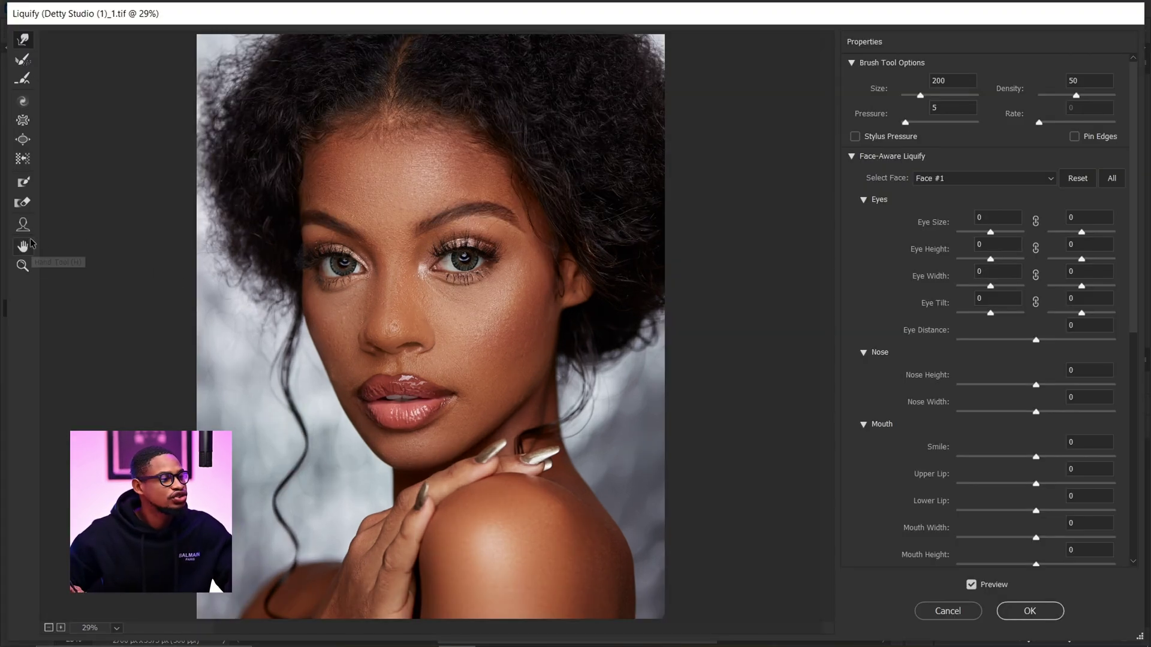
pyautogui.click(23, 226)
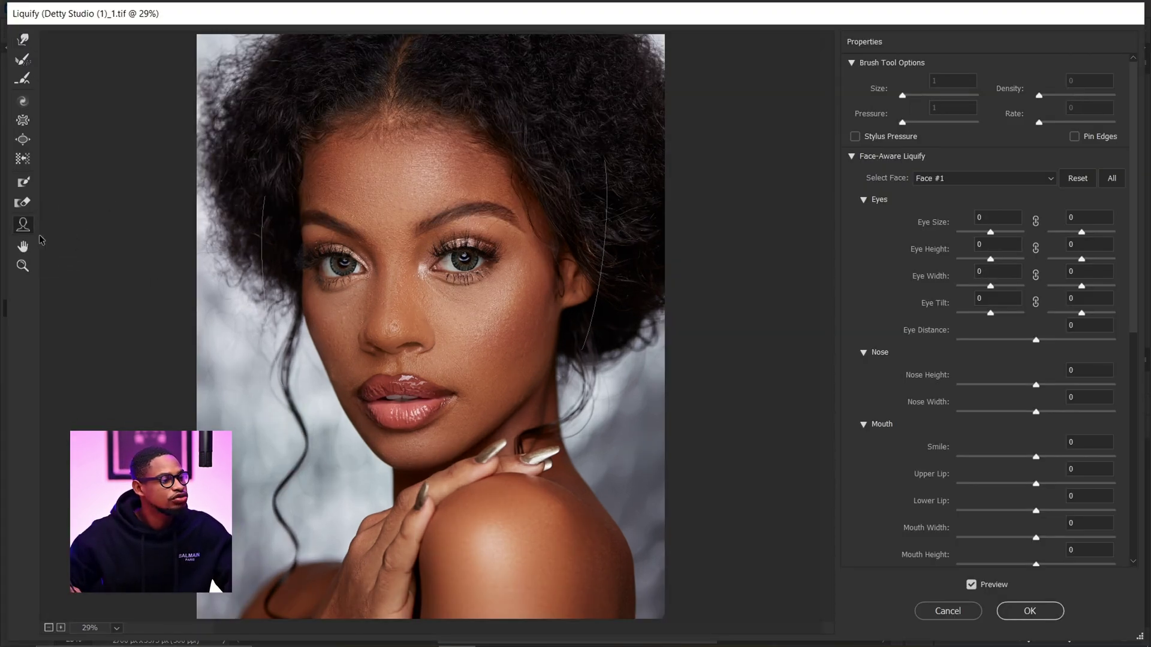
pyautogui.moveTo(513, 408)
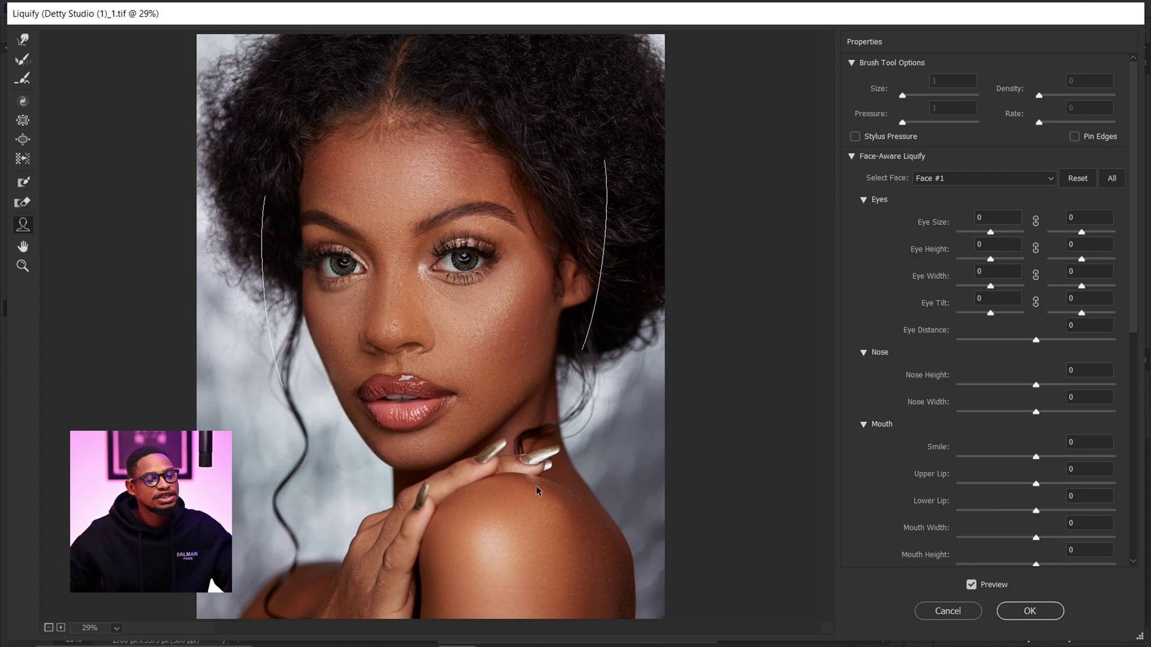
pyautogui.click(953, 612)
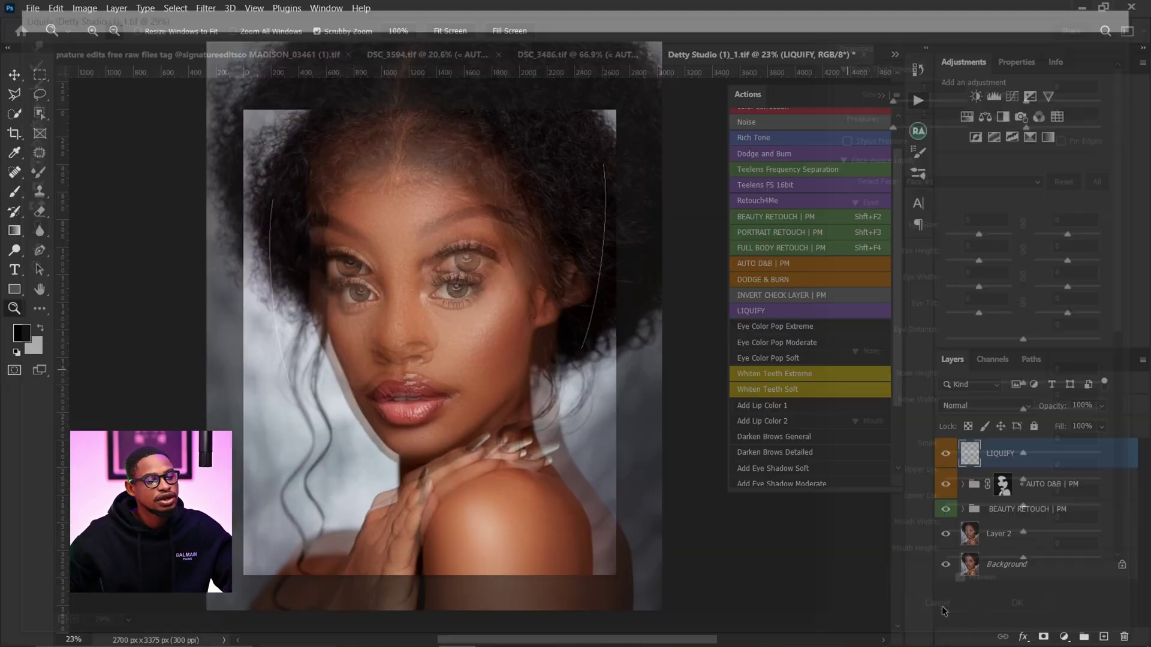